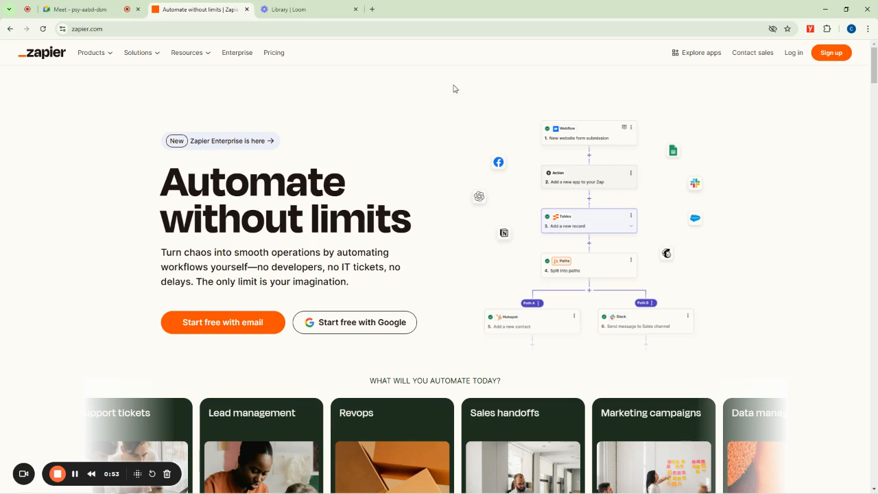
# - Switch to the Google Meet call and check on the participants
pyautogui.click(85, 8)
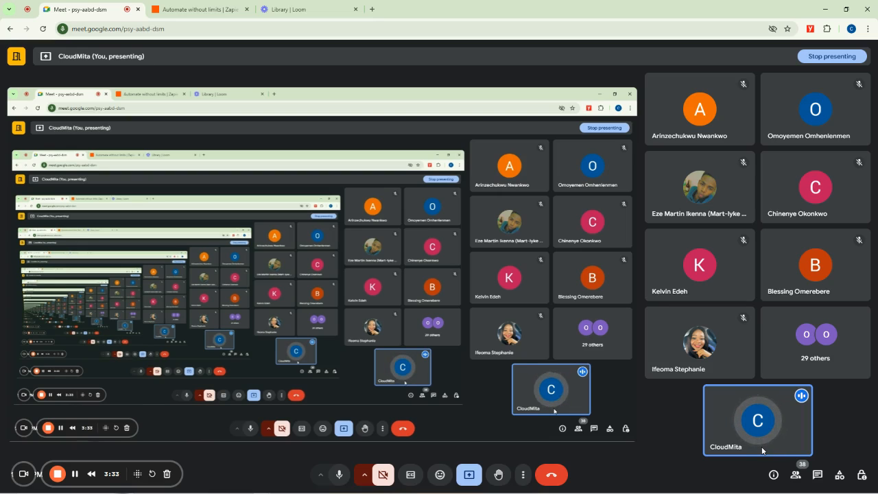
pyautogui.press('XF86MonBrightnessUp')
pyautogui.moveTo(723, 407)
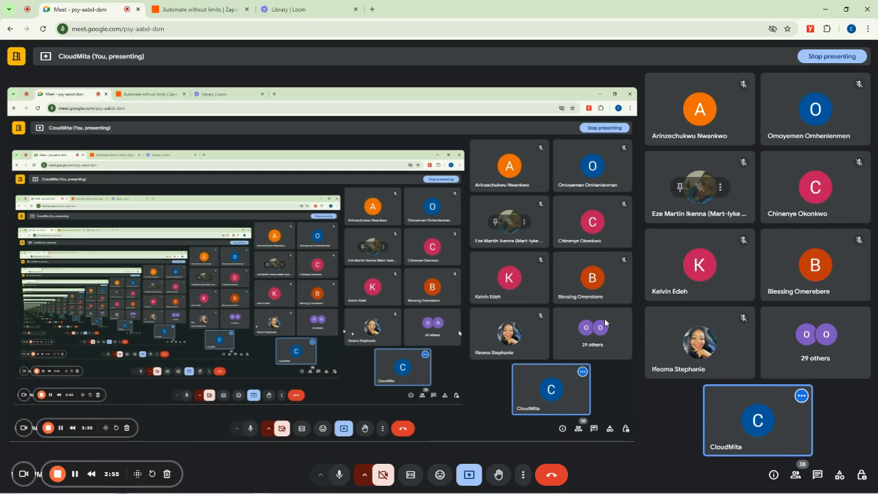
# - Switch to Zapier, start free with the Google account, and dismiss the product-improvements announcement on the home dashboard
pyautogui.click(201, 4)
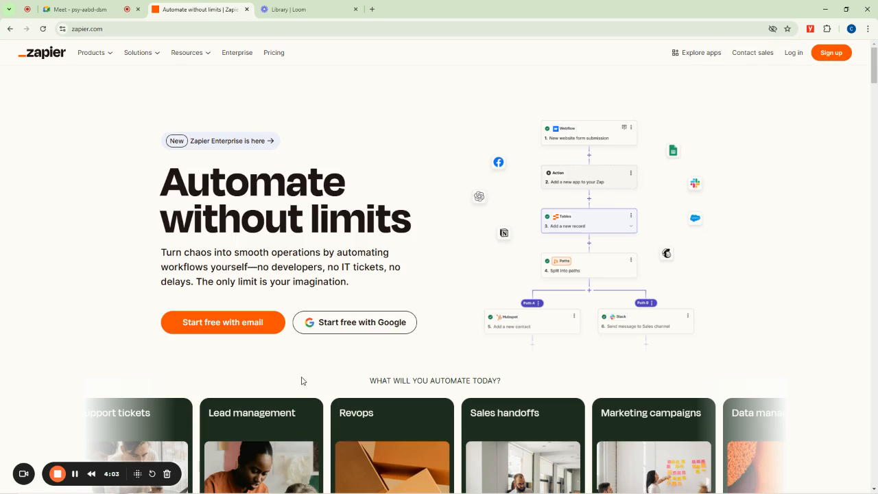
pyautogui.click(344, 326)
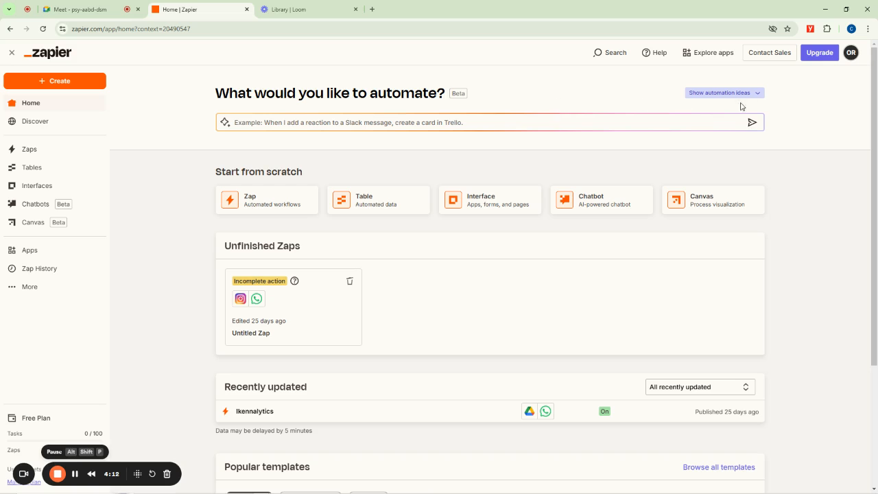
pyautogui.moveTo(875, 65); pyautogui.dragTo(875, 215)
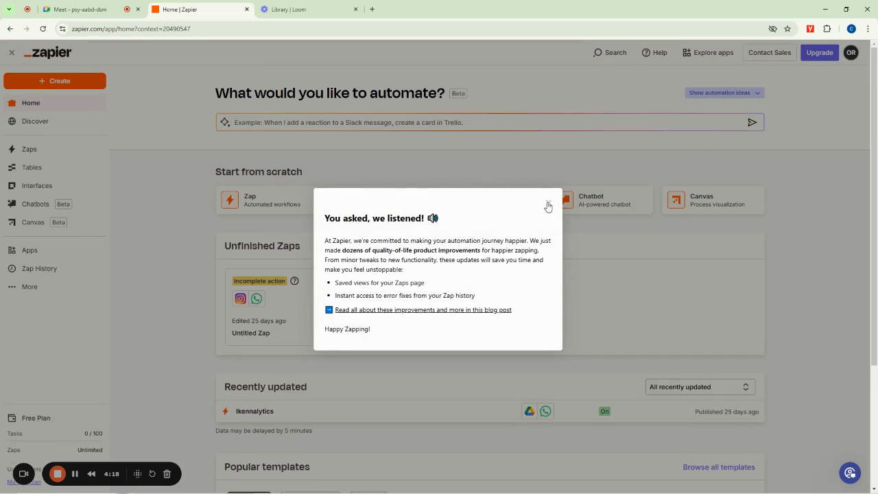
pyautogui.click(547, 204)
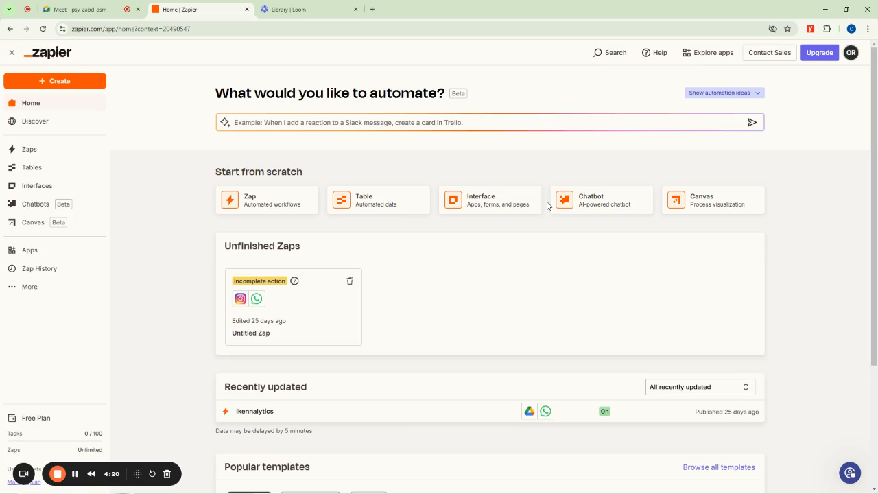
pyautogui.scroll(-3, 549, 204)
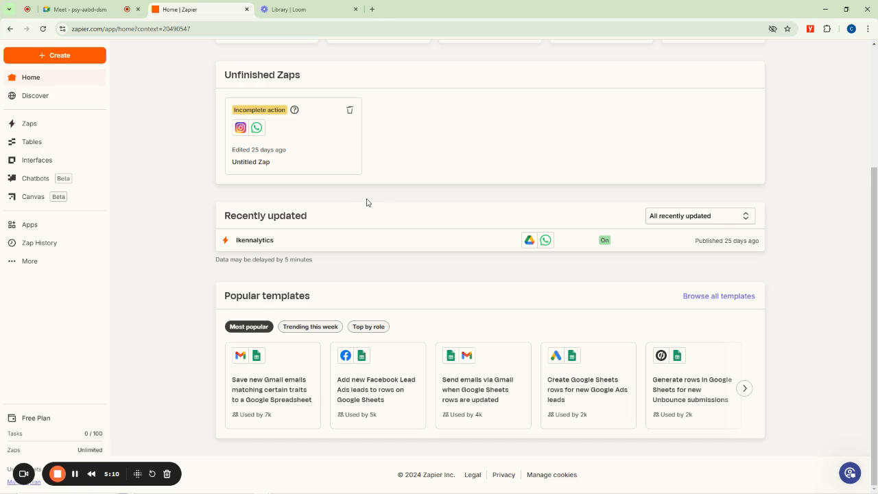
pyautogui.scroll(3, 367, 202)
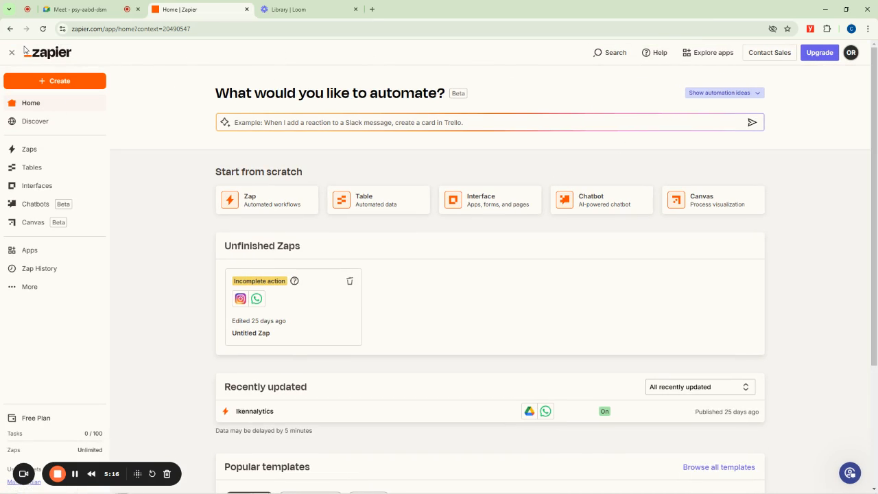
# - Check the participant list and in-call messages of the Google Meet call, and return to Zapier
pyautogui.click(79, 9)
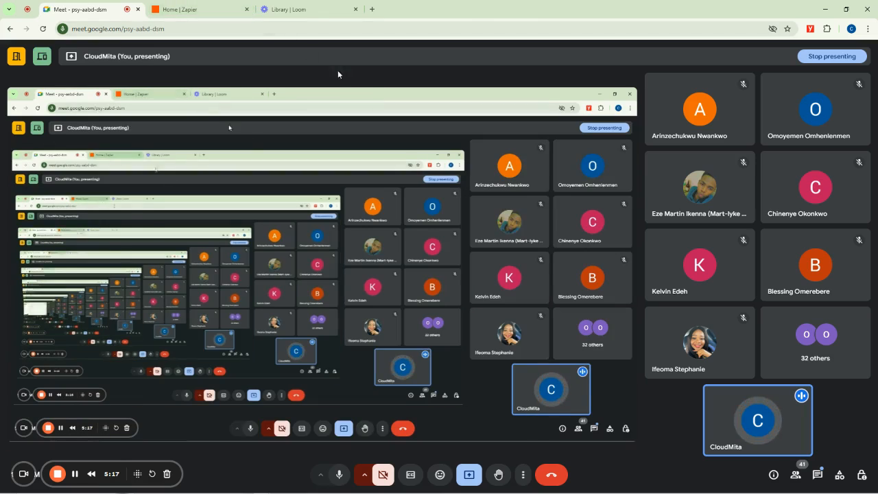
pyautogui.click(796, 475)
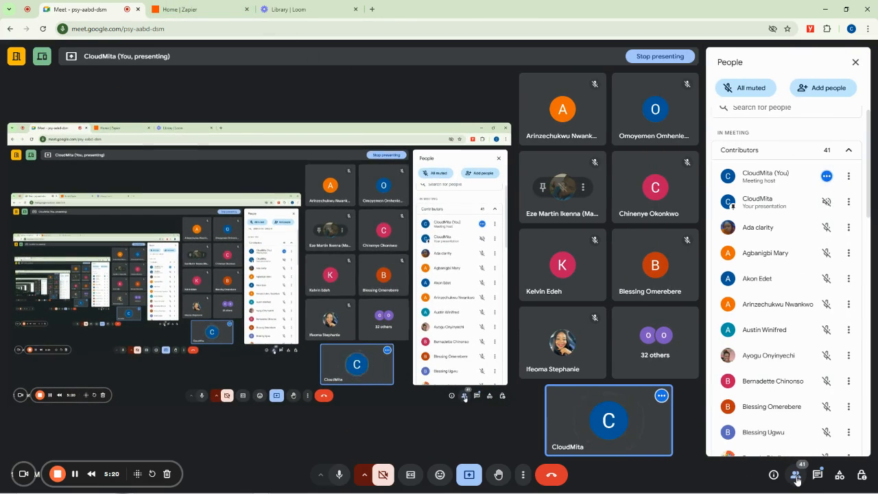
pyautogui.click(817, 474)
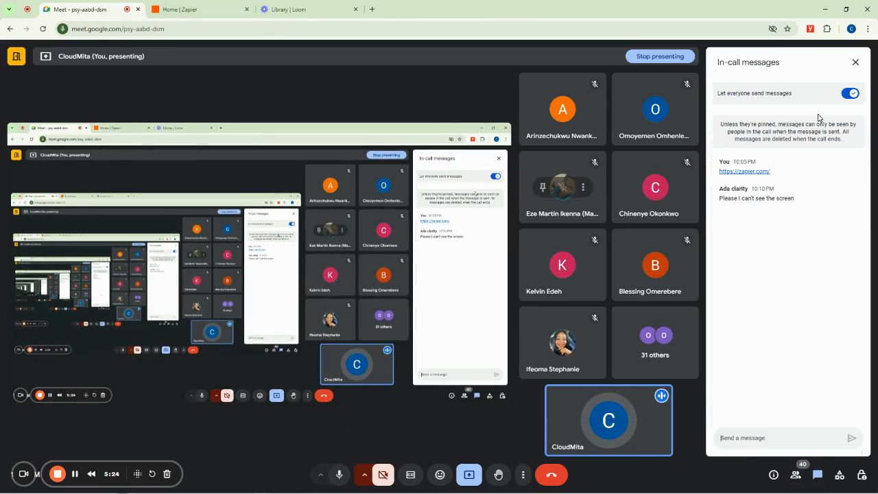
pyautogui.click(854, 62)
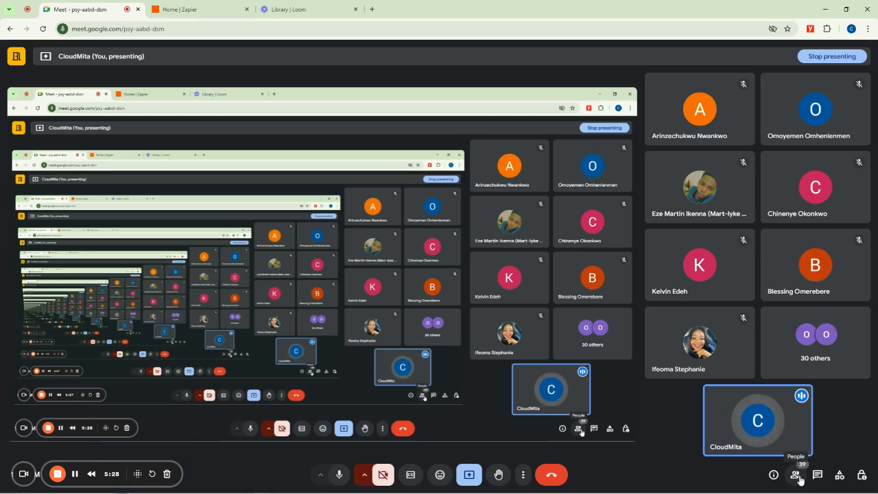
pyautogui.click(222, 5)
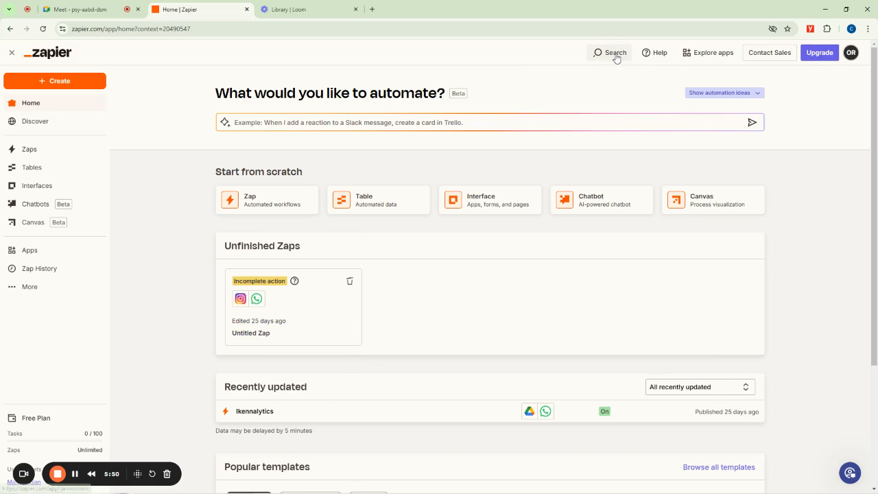
pyautogui.click(85, 9)
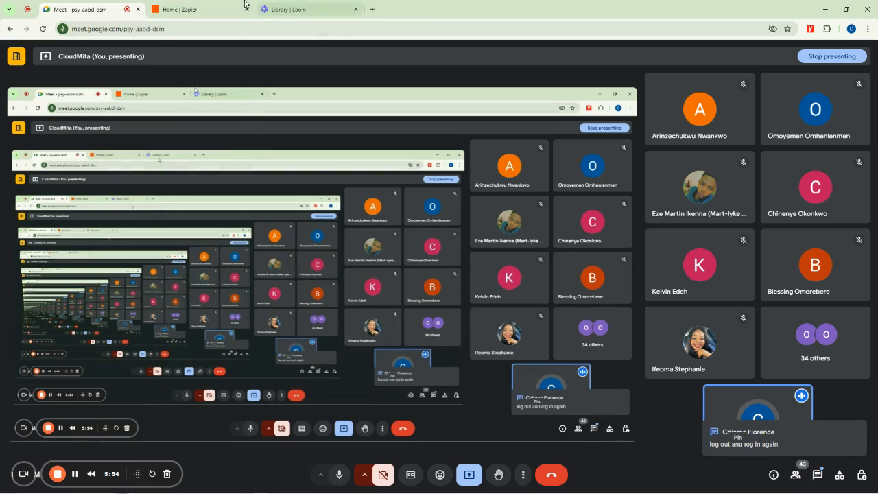
pyautogui.click(199, 9)
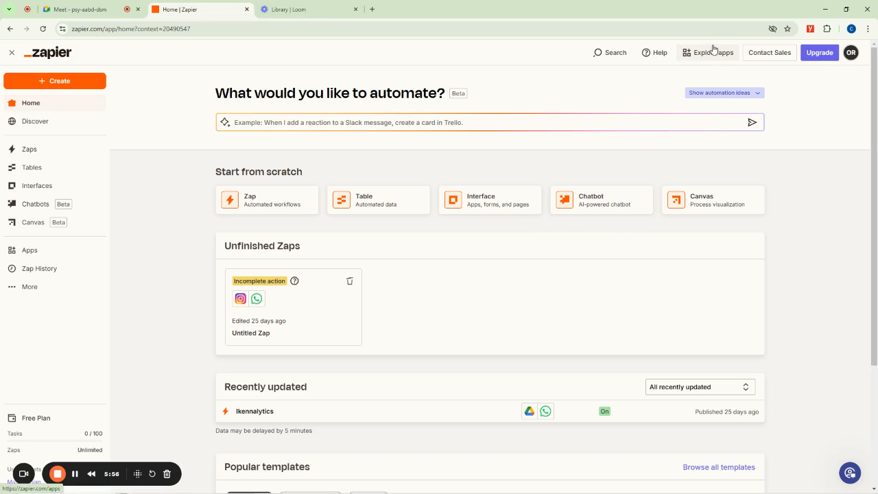
# - Open the Zapier Help Center and look through its topic categories
pyautogui.click(658, 55)
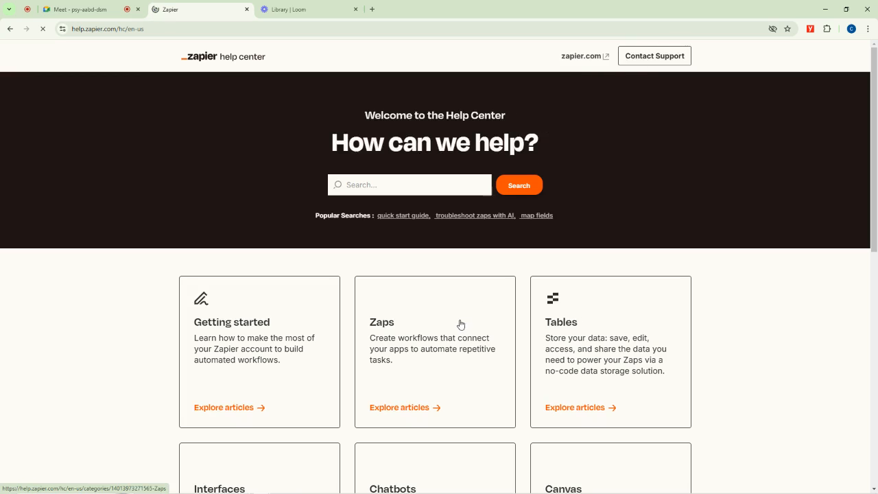
pyautogui.scroll(-4, 460, 325)
pyautogui.scroll(1, 446, 319)
pyautogui.scroll(2, 441, 315)
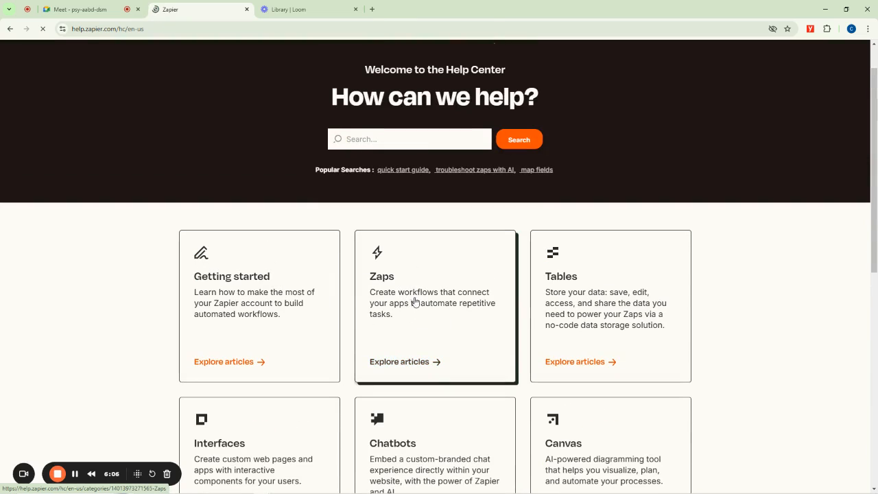
pyautogui.scroll(-3, 397, 371)
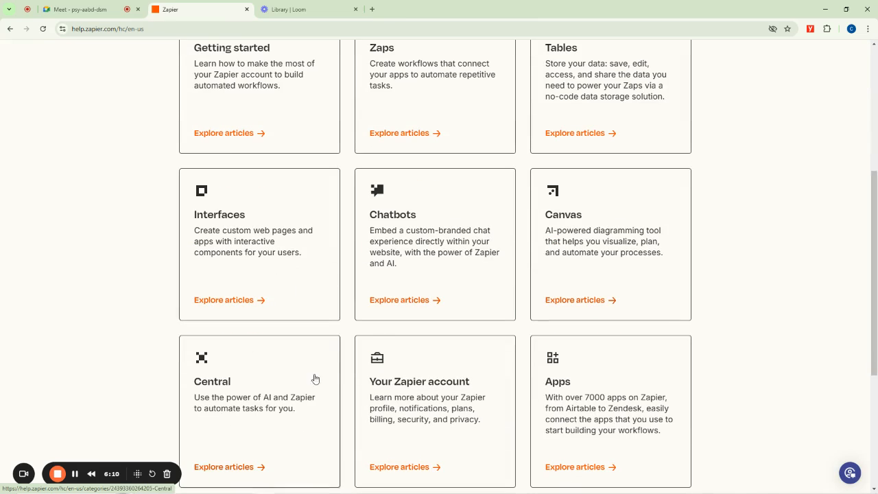
pyautogui.scroll(4, 401, 258)
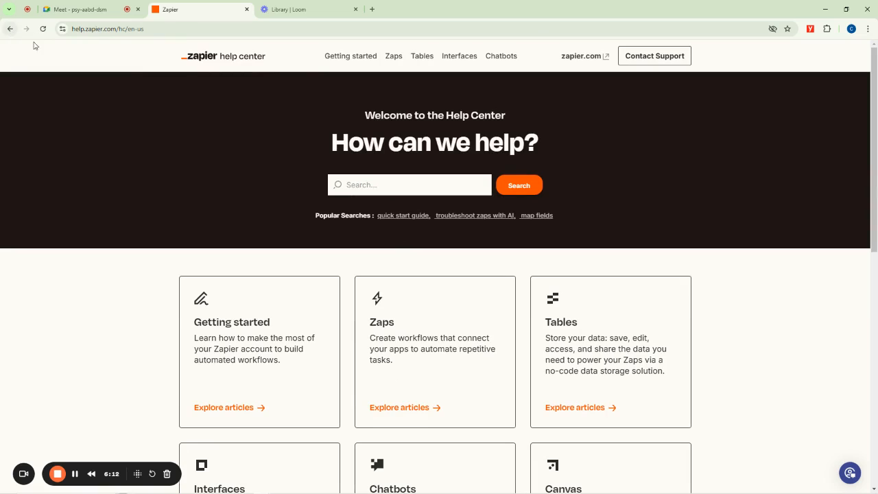
# - Browse the Help Center's Zaps articles and built-in tools, and return to the Zapier home dashboard
pyautogui.click(417, 407)
pyautogui.scroll(-8, 428, 339)
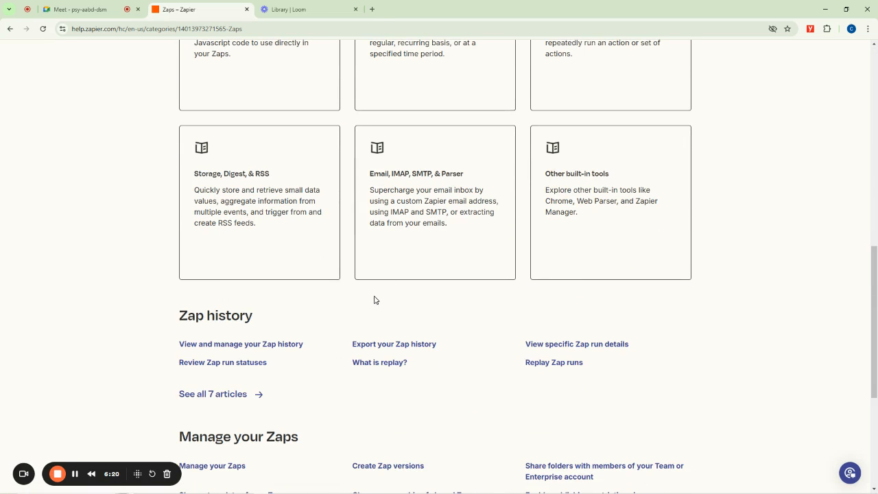
pyautogui.scroll(8, 288, 185)
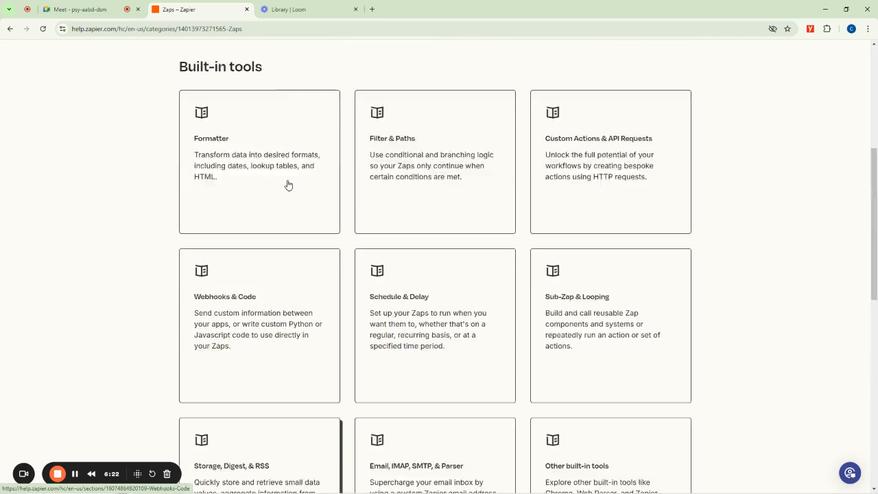
pyautogui.click(10, 29)
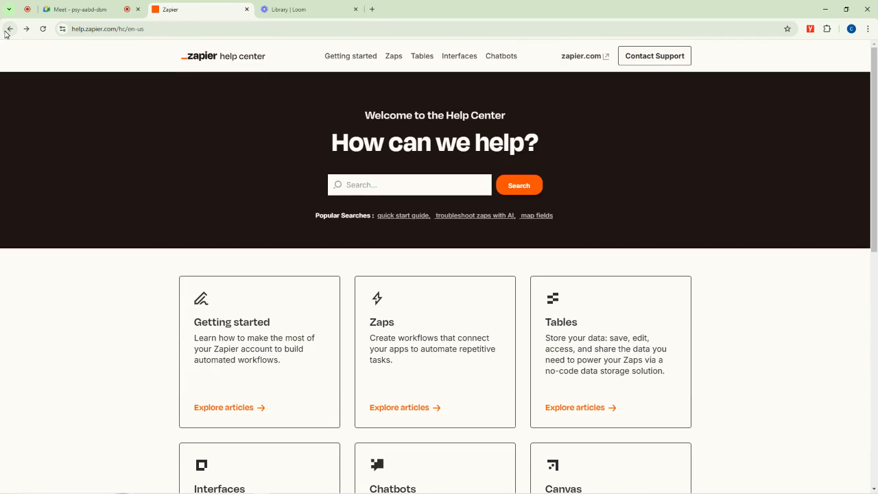
pyautogui.click(9, 30)
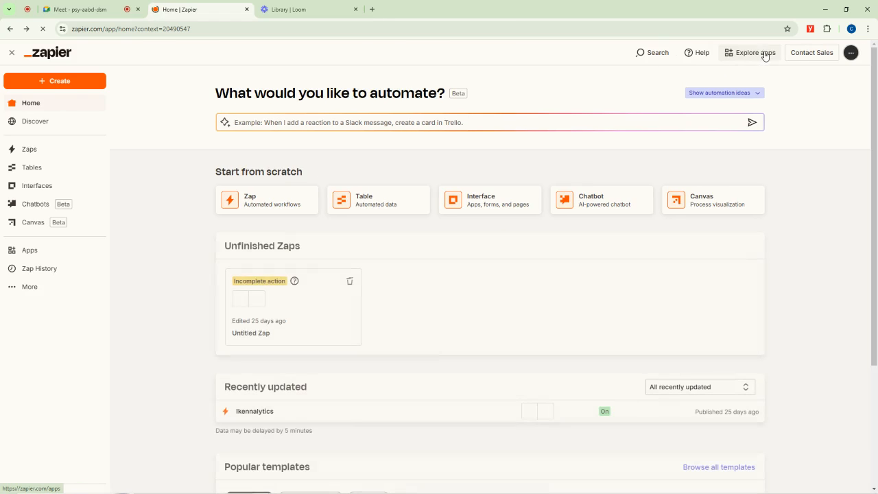
# - Explore the app directory, examine the number of available apps and the most popular ones, and return to the dashboard
pyautogui.click(758, 53)
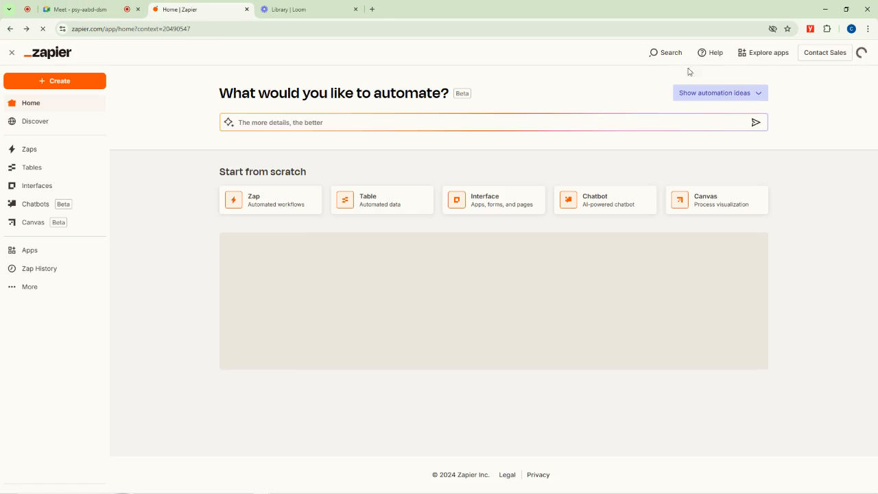
pyautogui.click(754, 53)
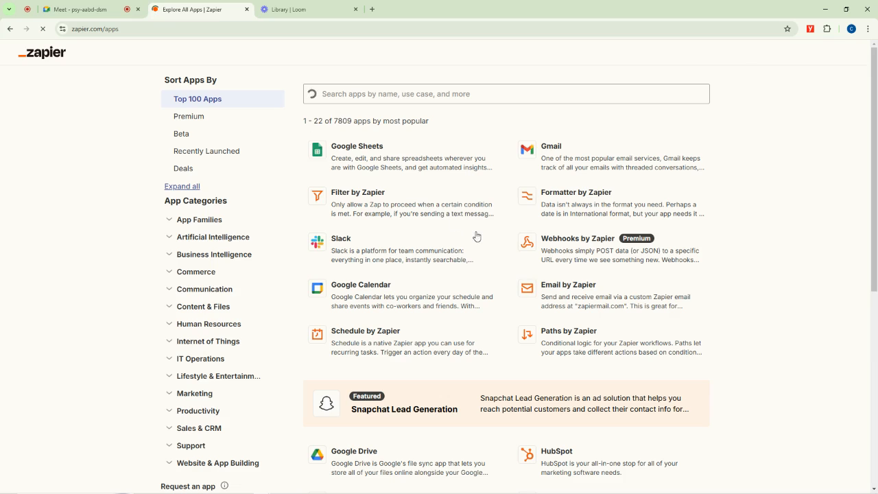
pyautogui.moveTo(335, 121); pyautogui.dragTo(362, 121)
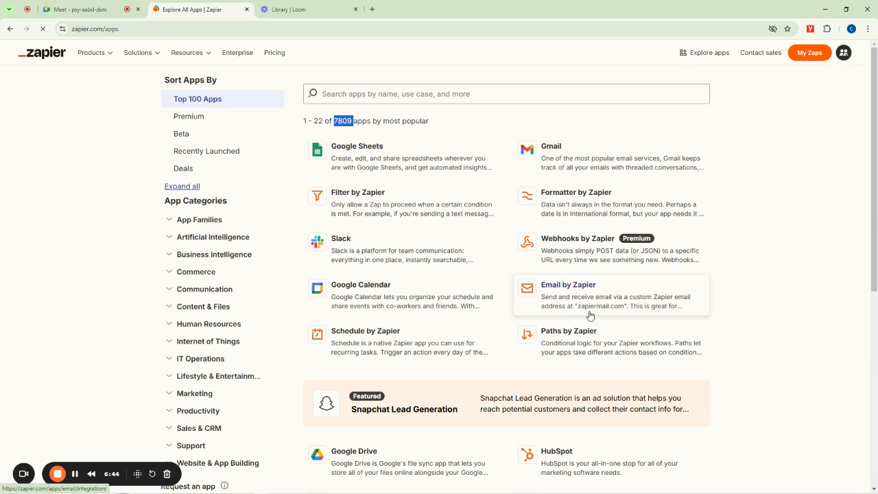
pyautogui.scroll(-5, 588, 314)
pyautogui.scroll(5, 586, 315)
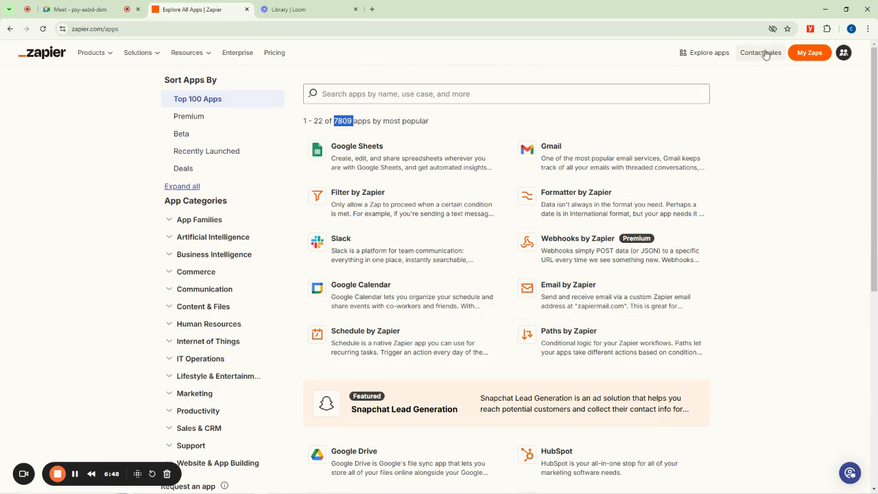
pyautogui.click(9, 29)
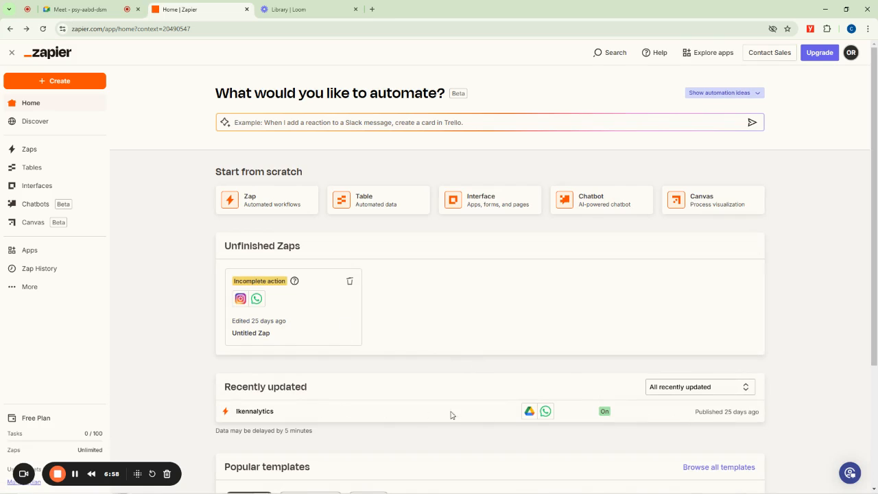
# - Open the published Ikennalytics Zap, turn it off, and return to the home dashboard
pyautogui.click(257, 414)
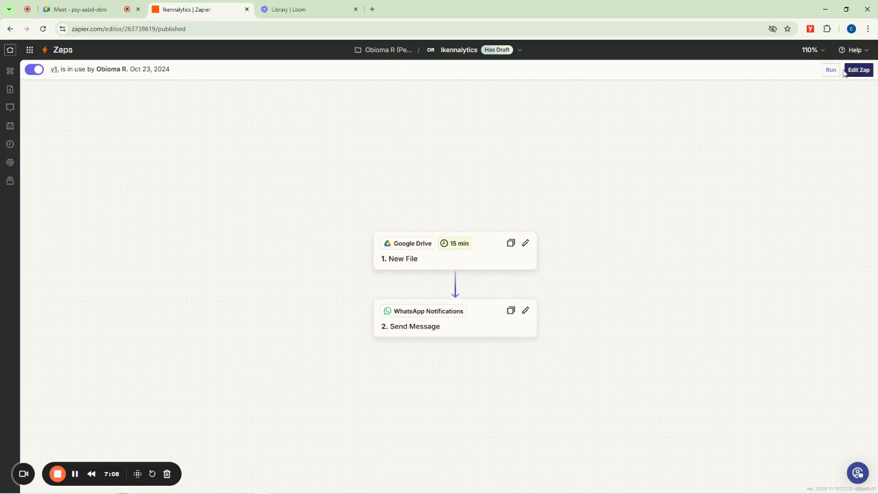
pyautogui.click(33, 71)
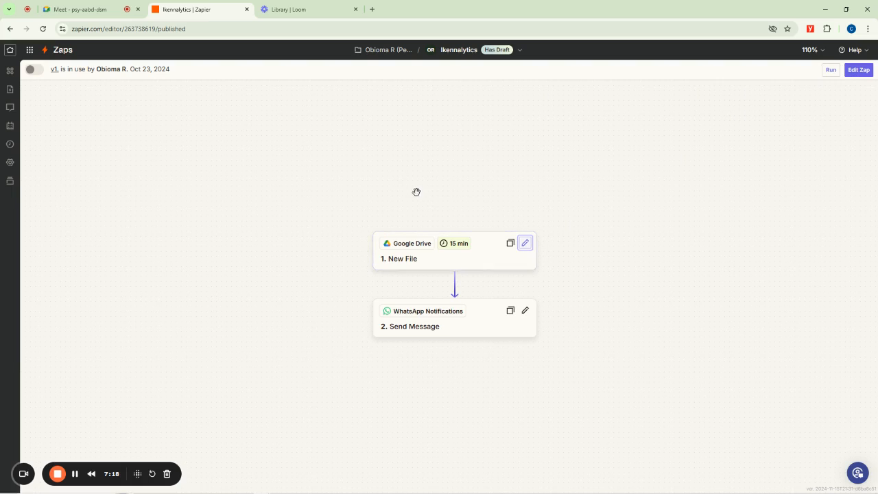
pyautogui.click(9, 29)
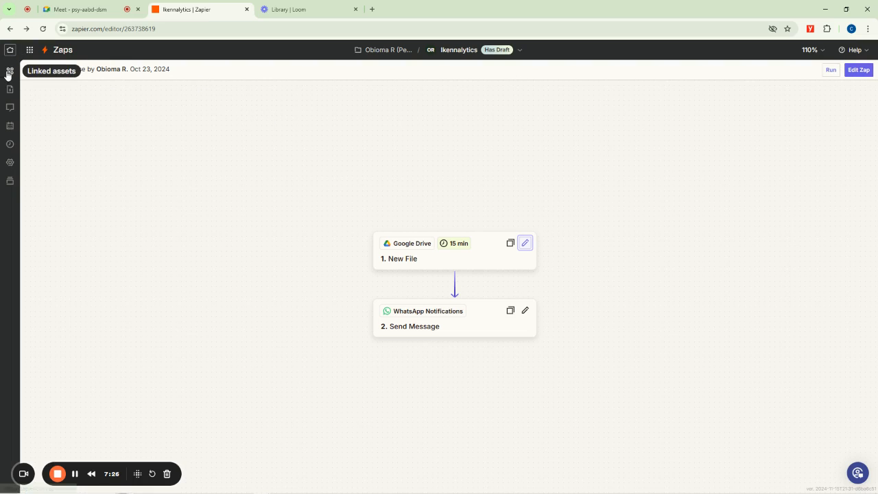
pyautogui.click(10, 29)
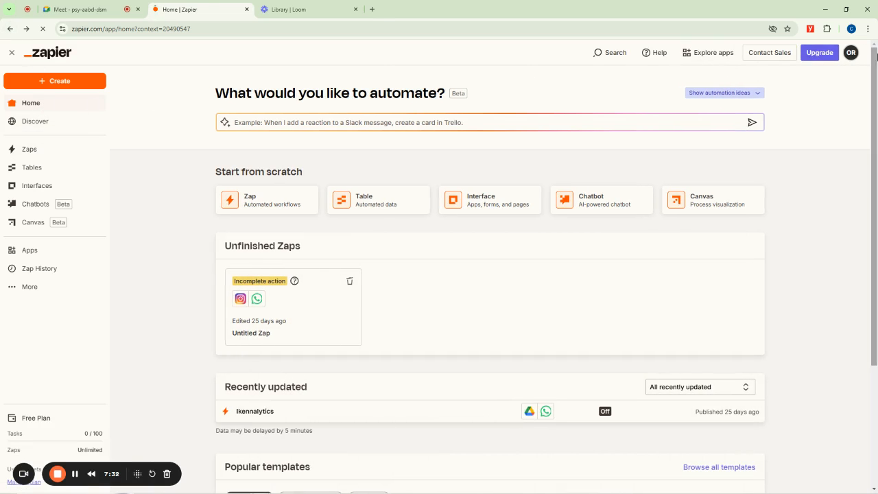
# - View the account options and the Discover page's templates by use case, and return to the home dashboard
pyautogui.click(850, 55)
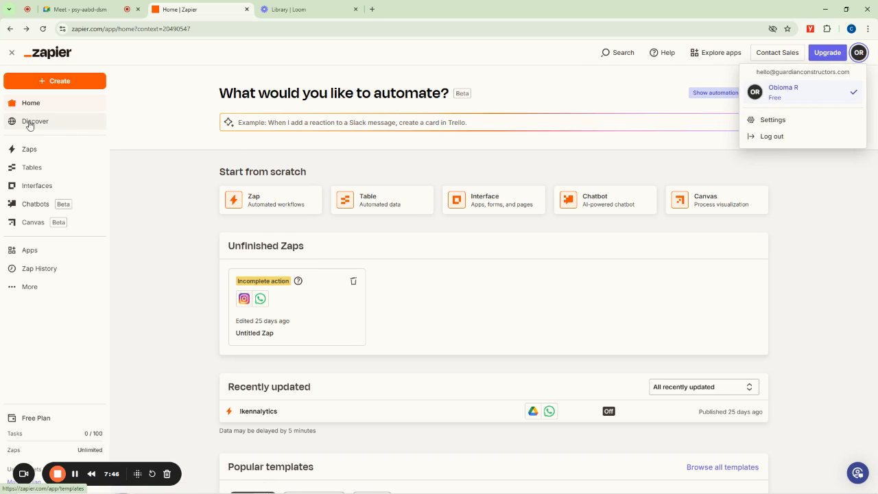
pyautogui.click(50, 124)
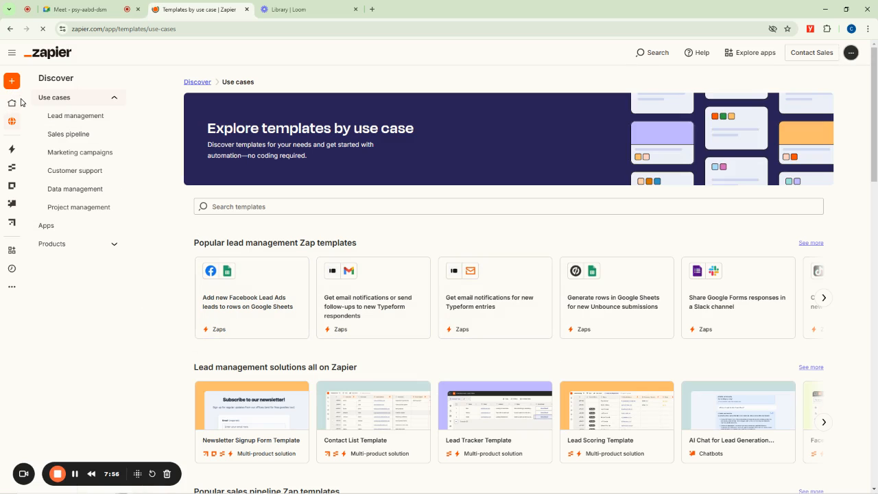
pyautogui.click(11, 30)
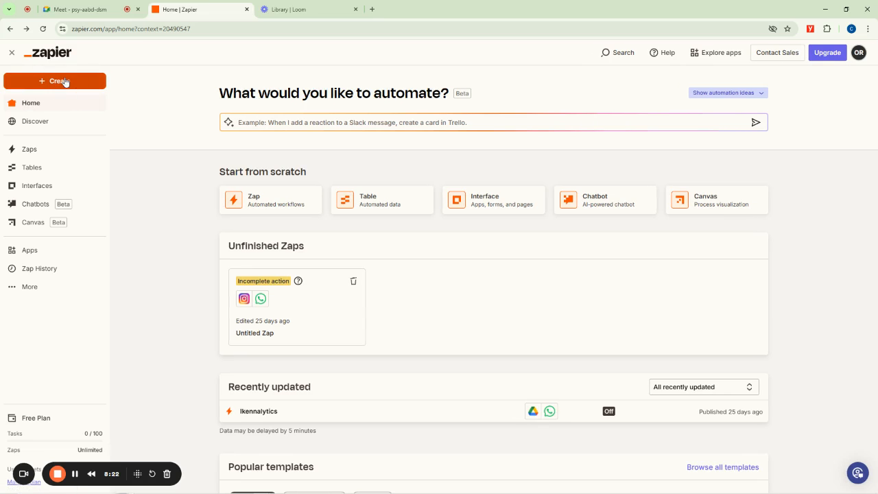
# - View the types of items that can be created, and browse the home dashboard's recently updated Zaps and popular templates
pyautogui.click(63, 82)
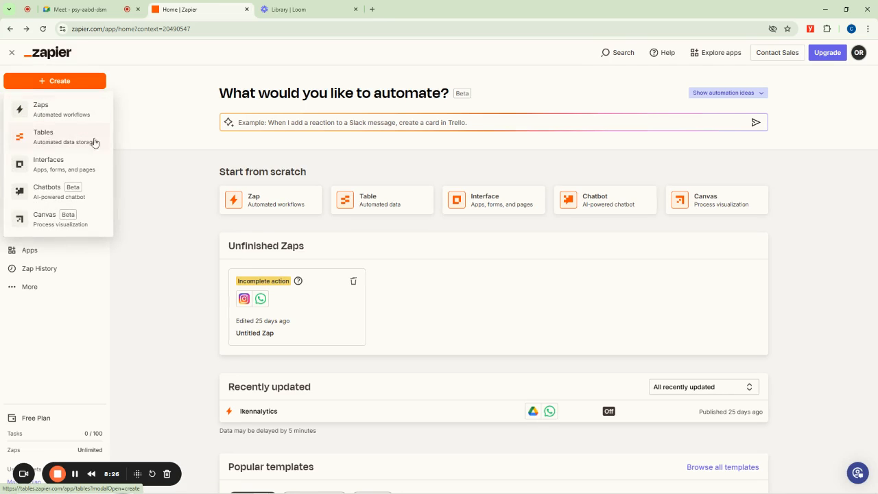
pyautogui.click(117, 150)
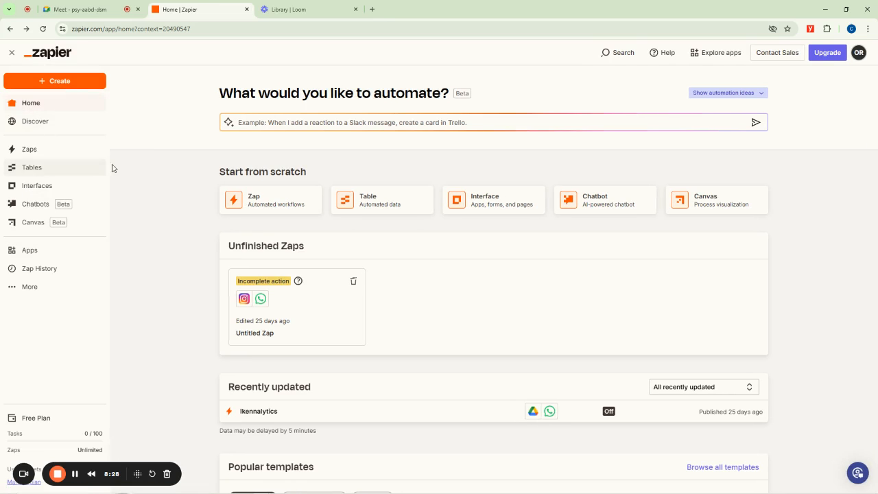
pyautogui.click(28, 109)
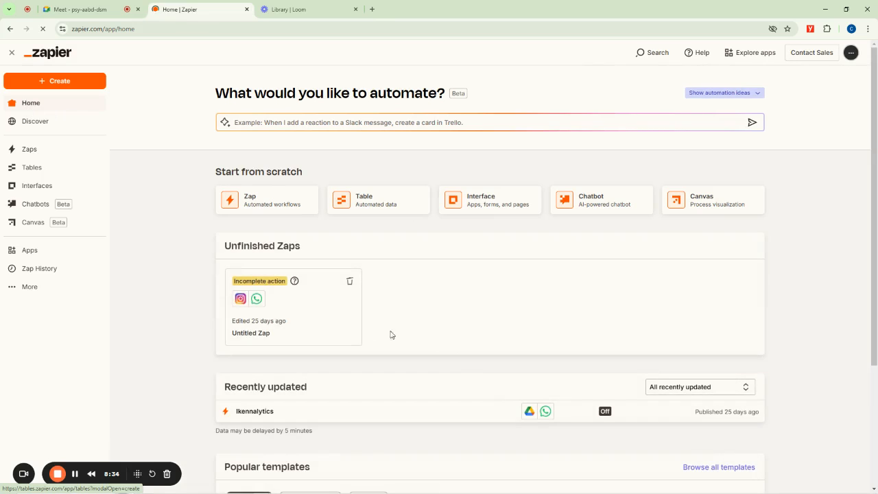
pyautogui.scroll(-2, 336, 357)
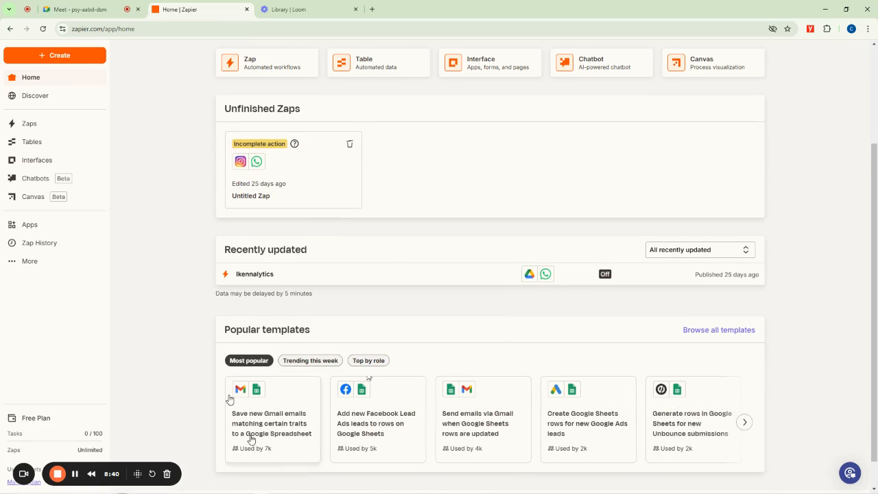
pyautogui.scroll(-1, 413, 366)
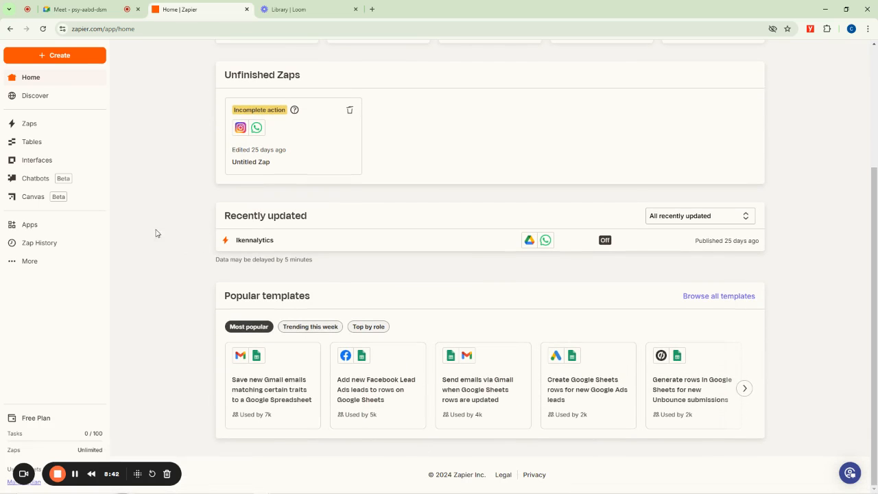
# - Open the Zaps list and switch the Ikennalytics Zap on and off again
pyautogui.click(30, 126)
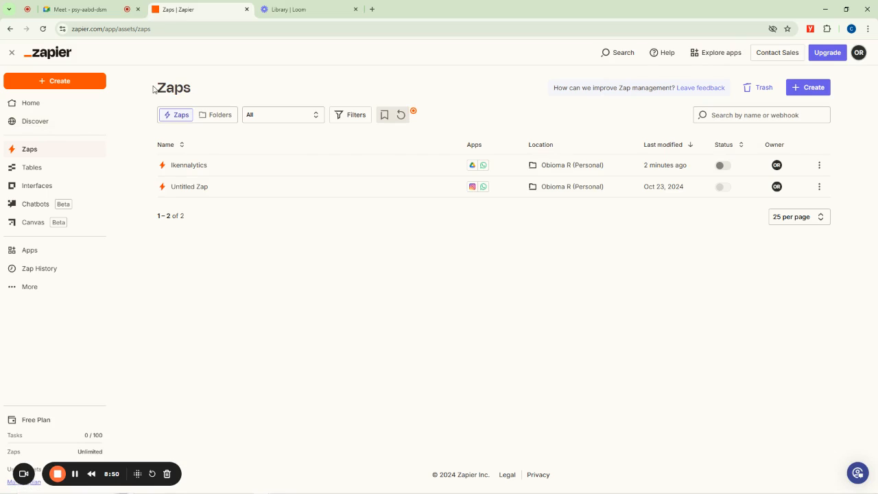
pyautogui.moveTo(154, 89); pyautogui.dragTo(215, 90)
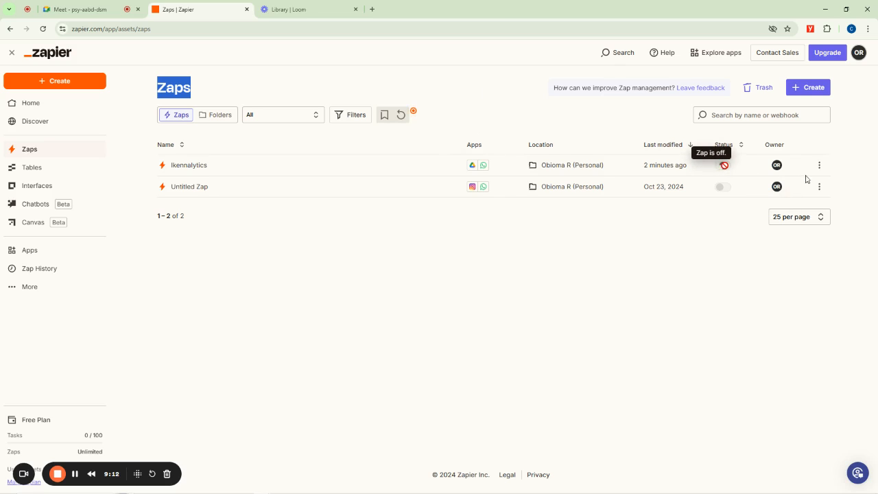
pyautogui.click(723, 165)
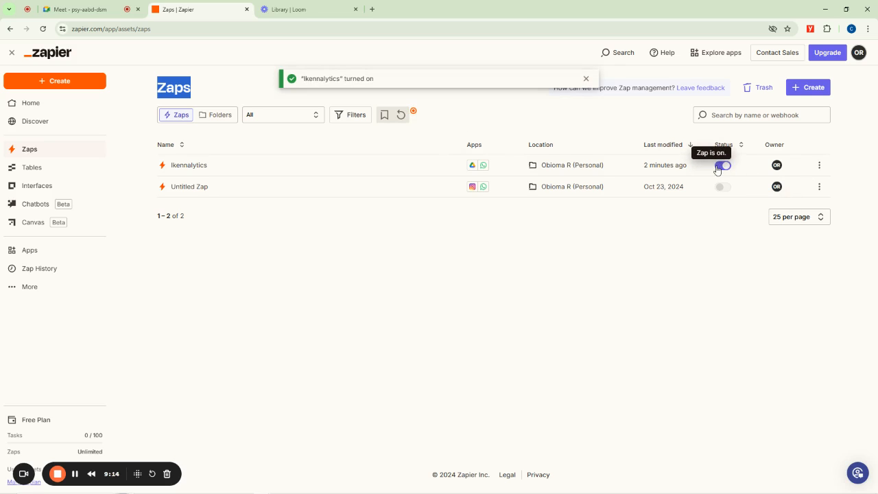
pyautogui.click(240, 77)
# - Delete both the Ikennalytics Zap and the Untitled Zap from the Zaps list
pyautogui.click(818, 167)
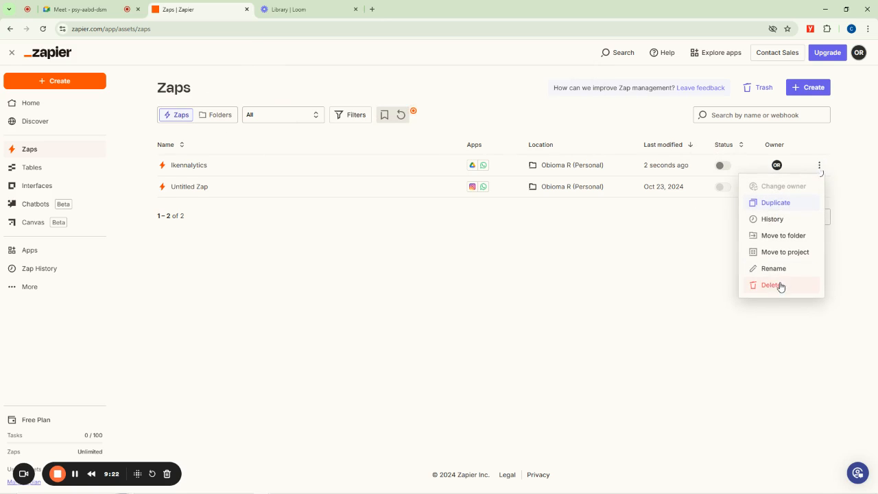
pyautogui.click(780, 285)
pyautogui.click(544, 299)
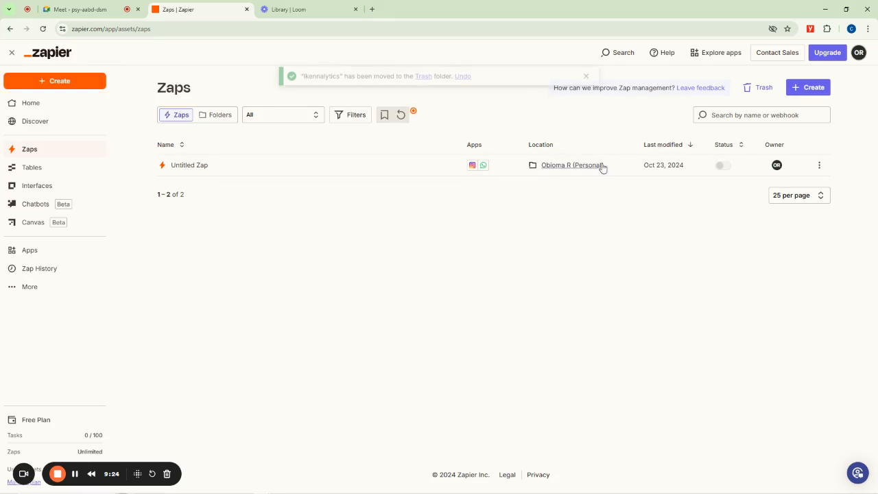
pyautogui.click(819, 166)
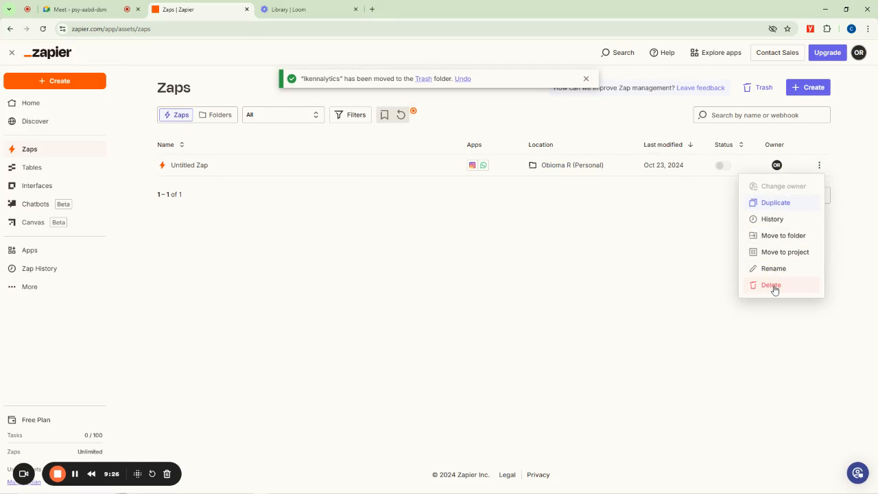
pyautogui.click(774, 288)
pyautogui.click(560, 299)
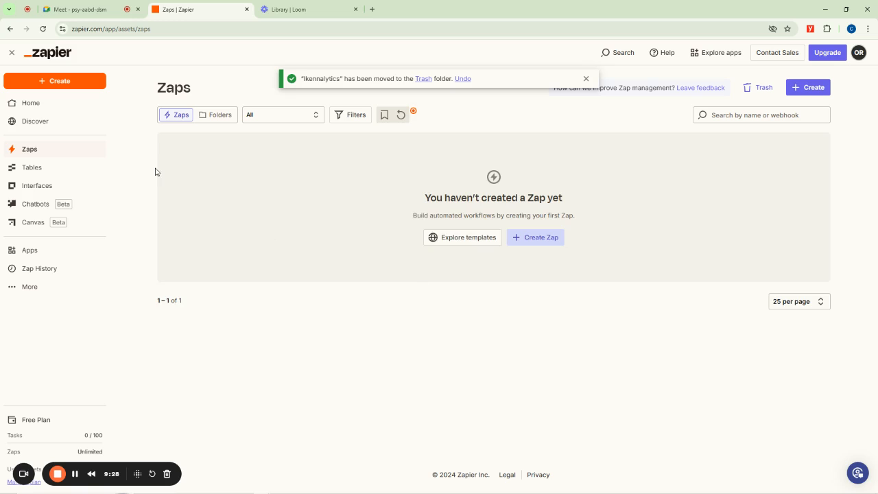
# - Open the Tables page and look over its data sources and popular templates
pyautogui.click(32, 169)
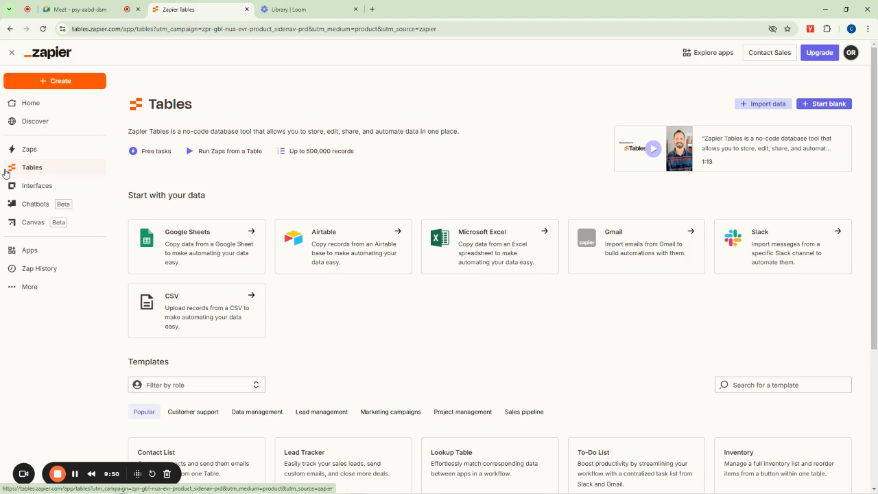
pyautogui.scroll(-3, 345, 298)
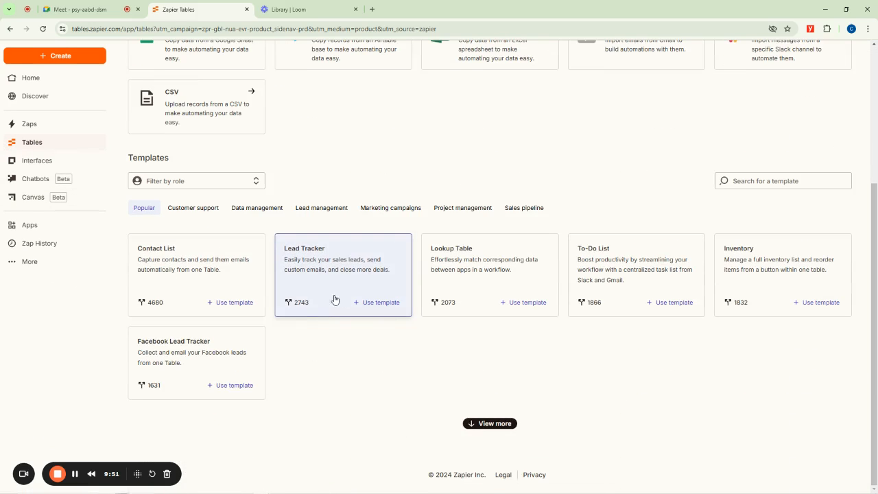
pyautogui.scroll(4, 412, 209)
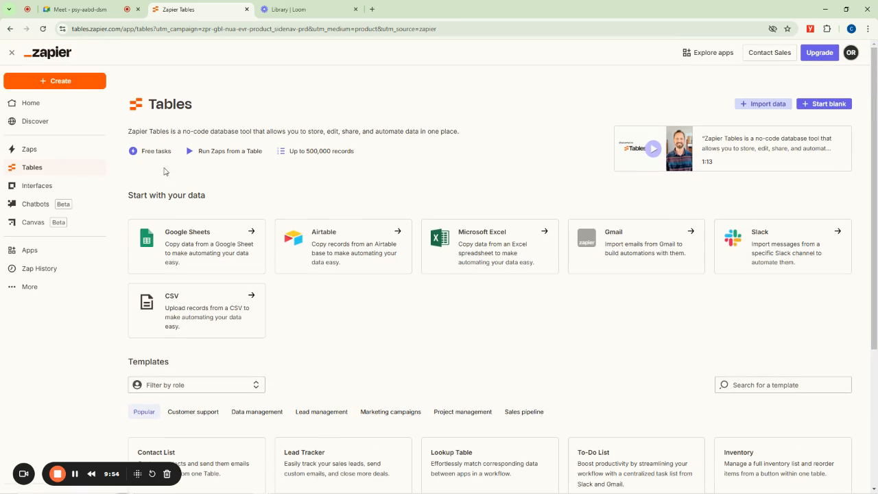
# - Try to open the Interfaces page, and go back to the Tables page
pyautogui.click(37, 186)
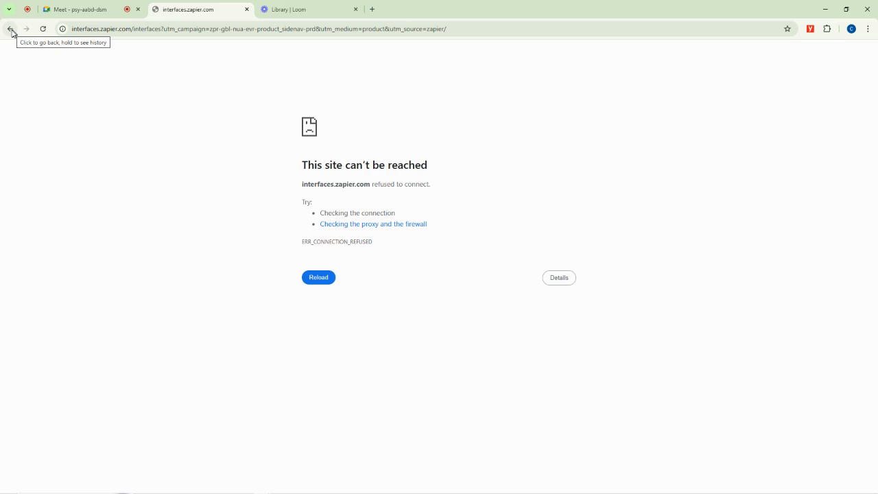
pyautogui.click(11, 29)
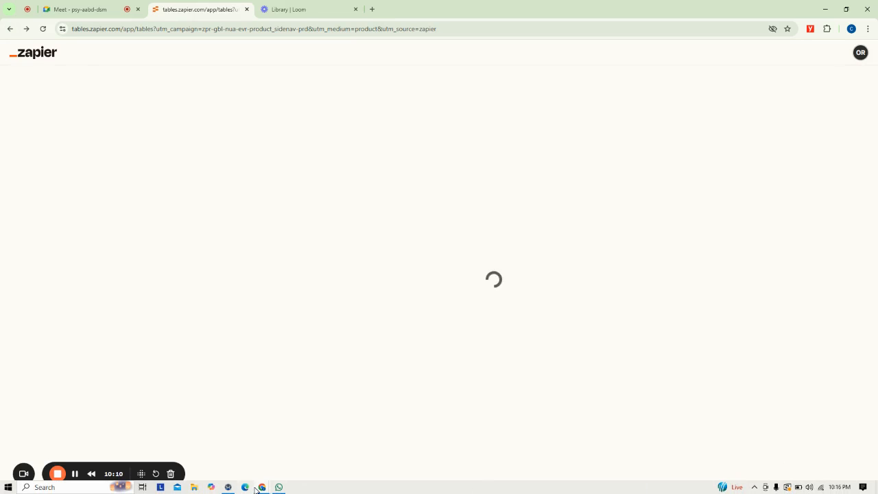
pyautogui.moveTo(260, 487)
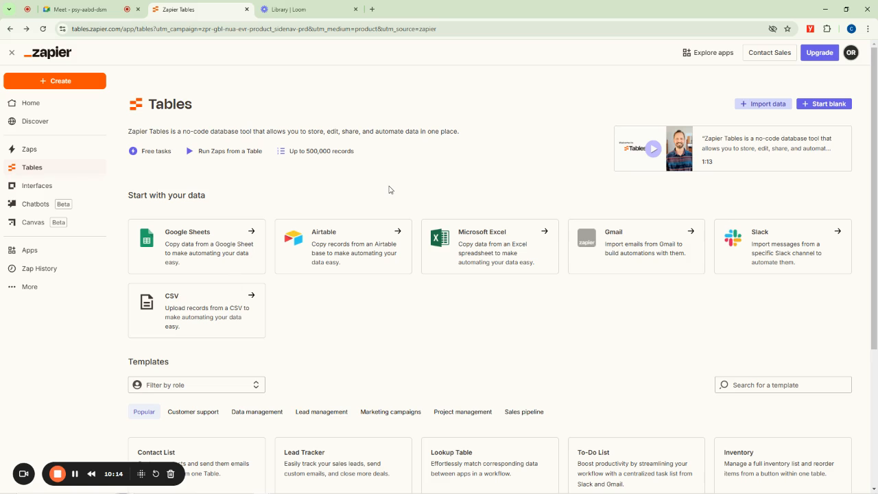
# - Switch to Google Meet to check the class chat, and return to Zapier
pyautogui.click(103, 9)
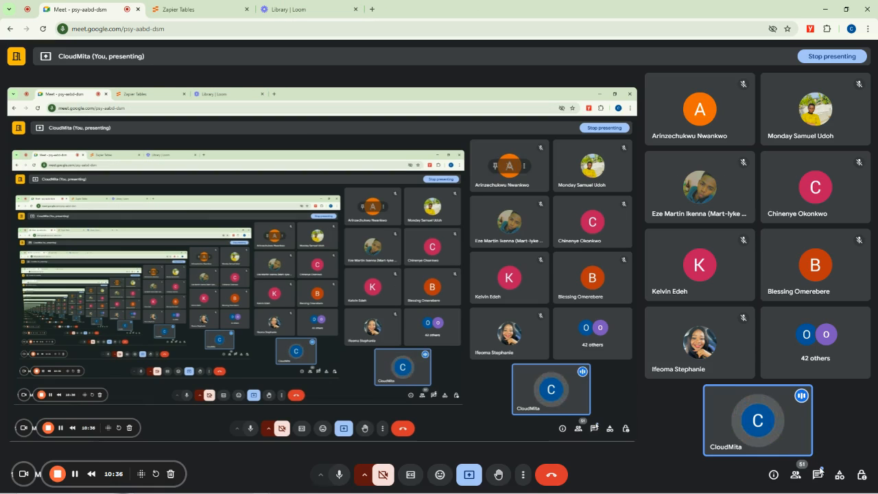
pyautogui.click(818, 474)
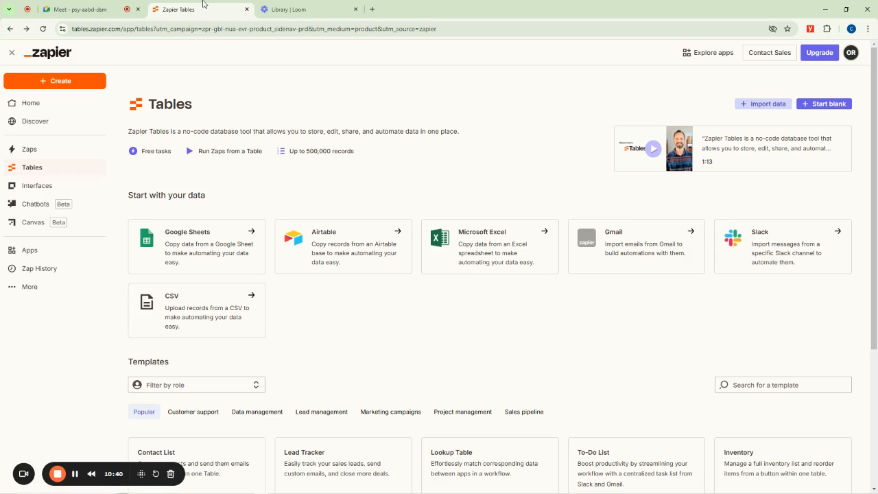
pyautogui.click(193, 10)
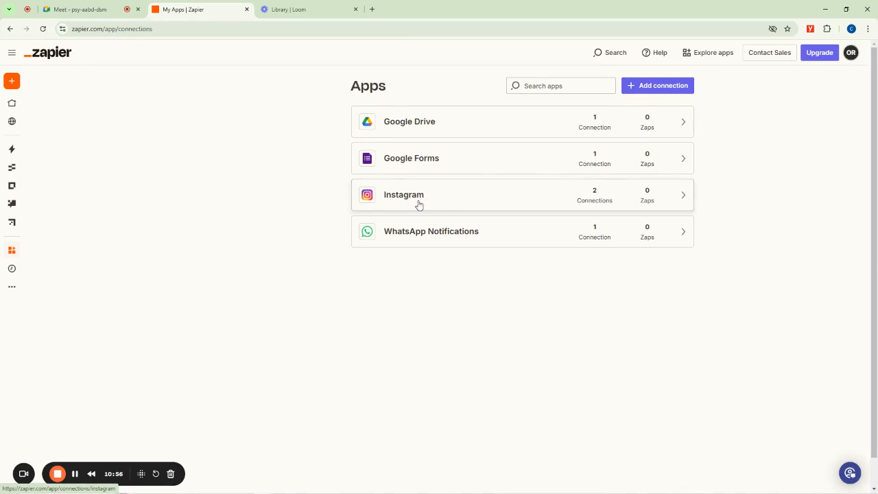
# - View the connected apps on the Apps page, and check on the Google Meet class before returning to Zapier
pyautogui.moveTo(94, 83)
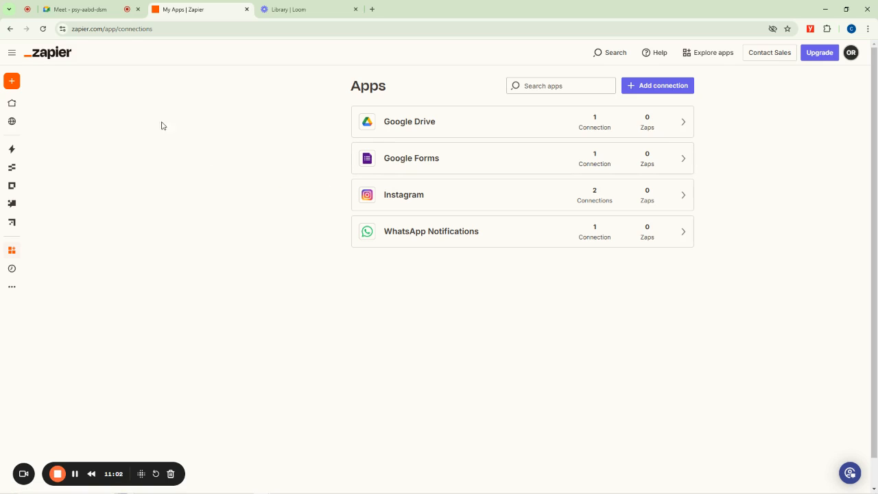
pyautogui.click(96, 5)
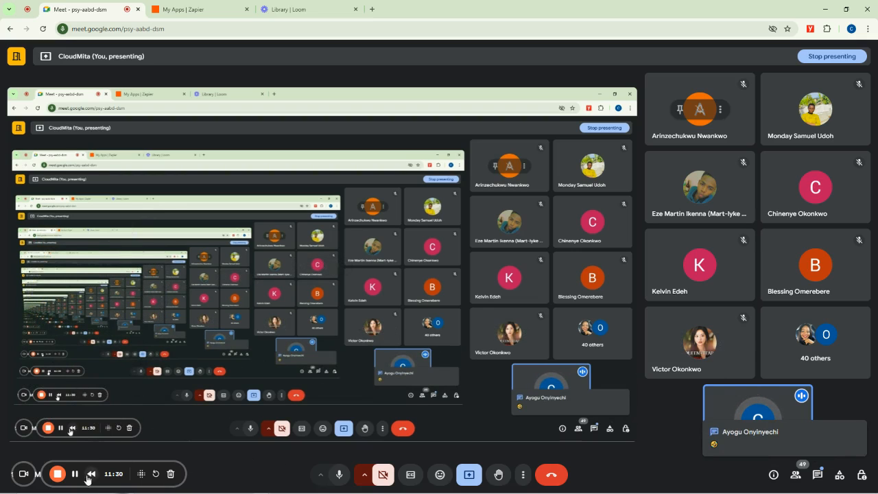
pyautogui.click(187, 4)
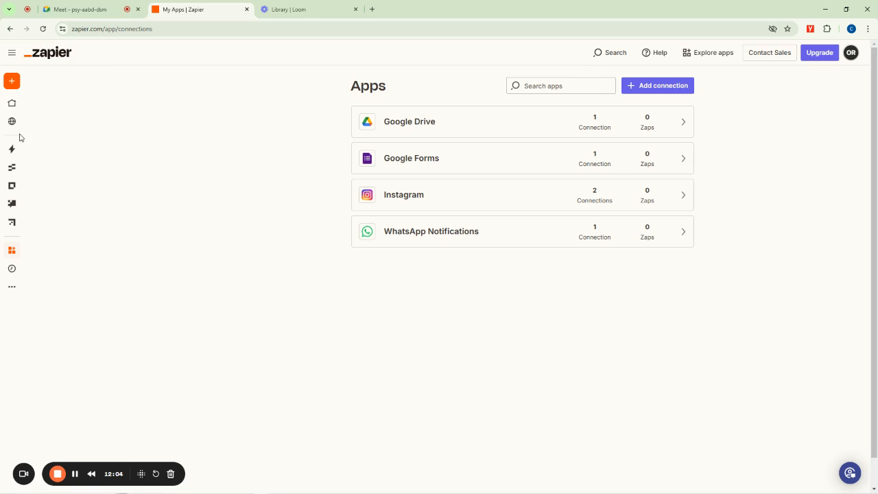
# - Return to the home dashboard and enter "data" in the automation prompt
pyautogui.moveTo(10, 107)
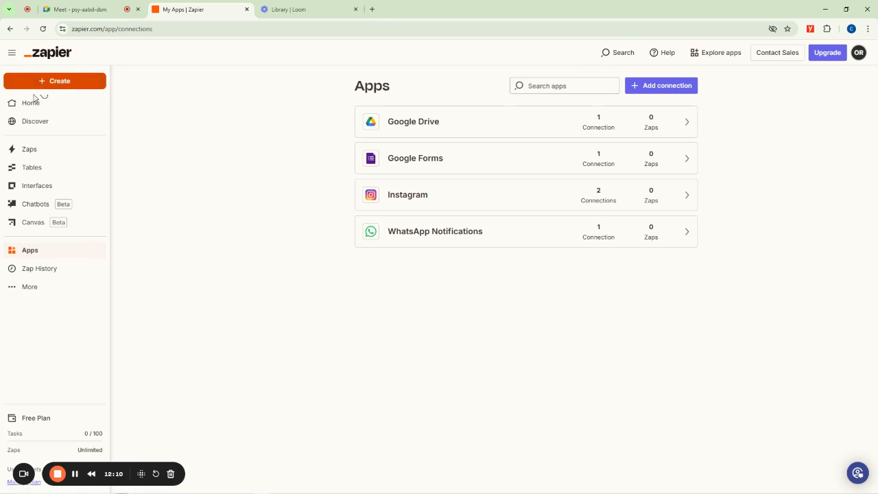
pyautogui.click(31, 103)
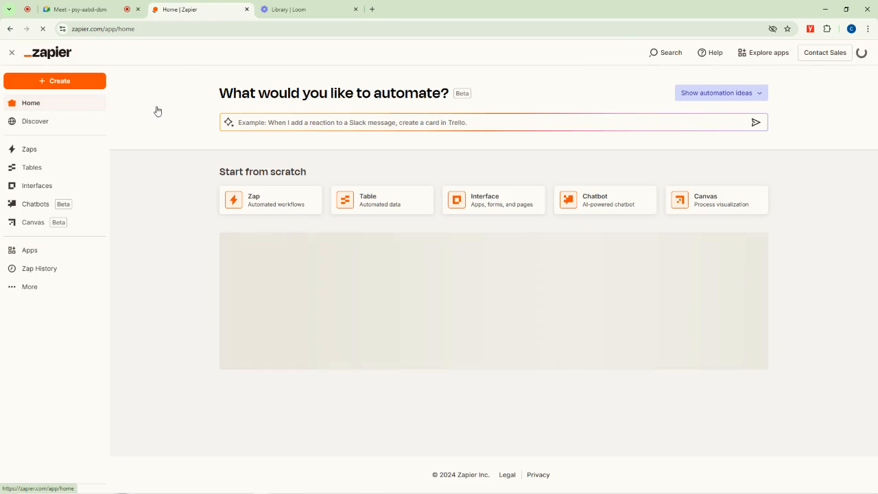
pyautogui.click(443, 123)
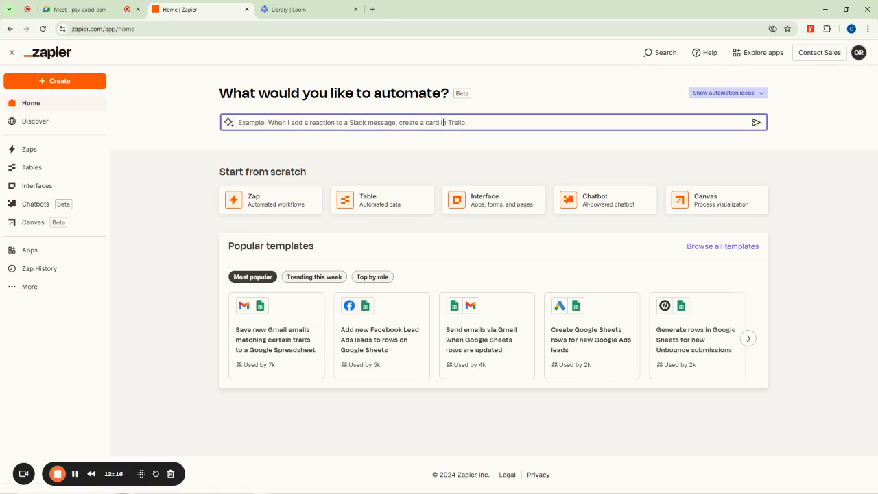
pyautogui.write('data')
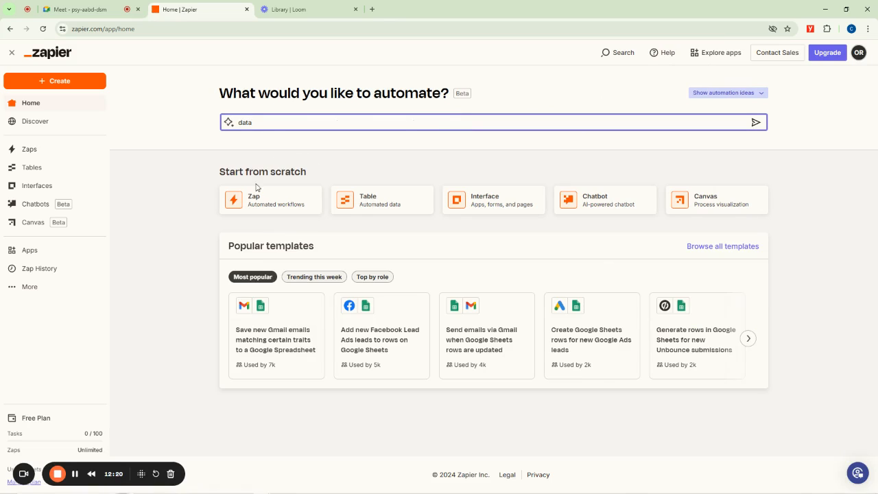
# - Search the app directory for "datadog", and return to the home dashboard
pyautogui.click(718, 53)
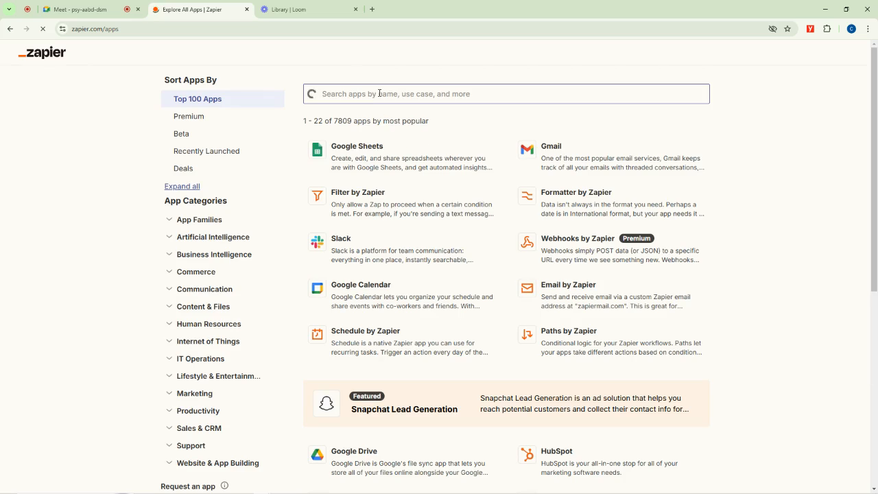
pyautogui.click(379, 93)
pyautogui.write('data')
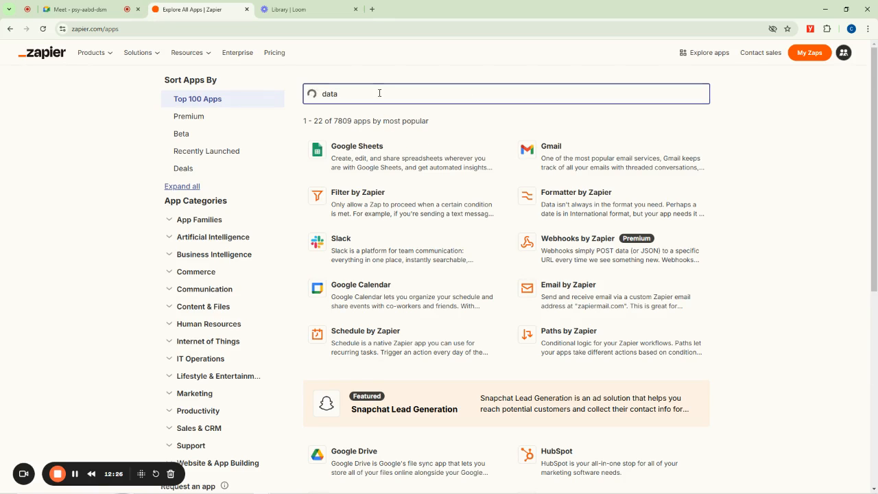
pyautogui.write('dog')
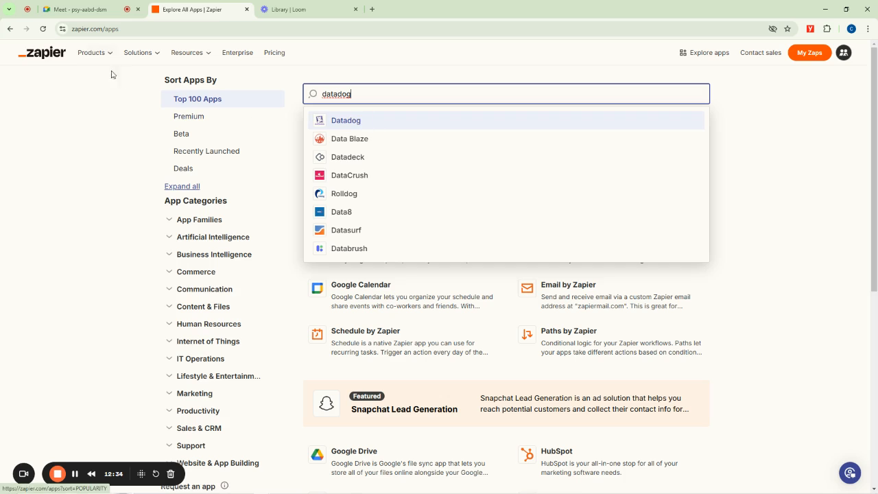
pyautogui.click(11, 27)
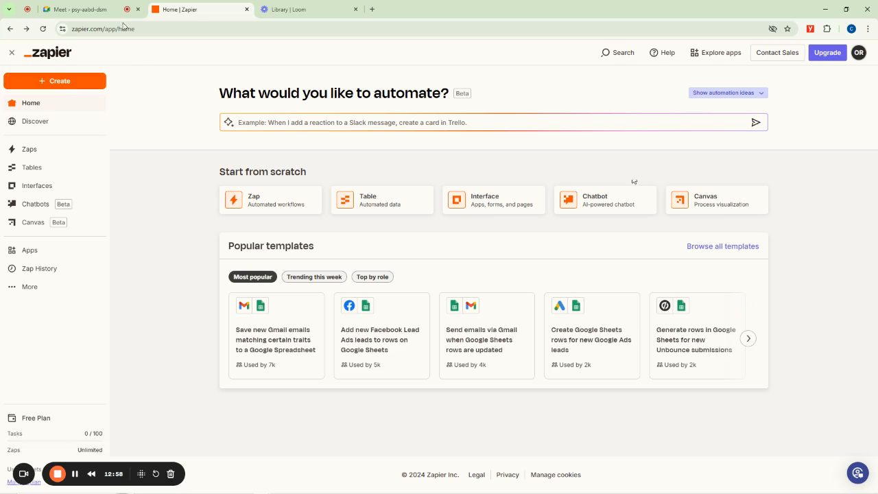
# - Check on the class in Google Meet, revisit the Zapier home dashboard, and switch back to the meeting
pyautogui.click(88, 5)
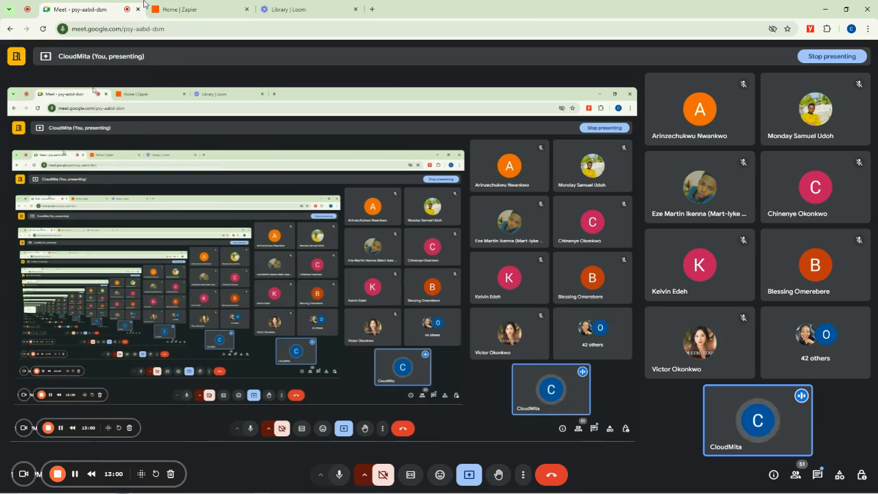
pyautogui.click(223, 5)
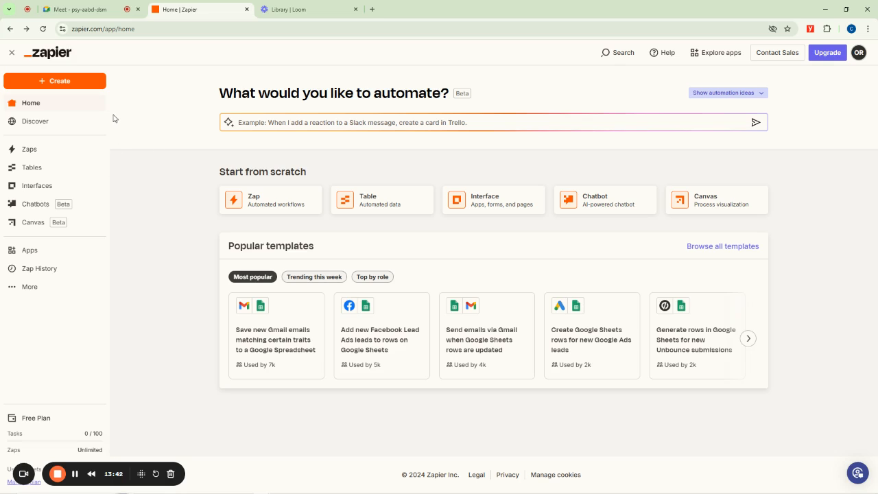
pyautogui.click(76, 9)
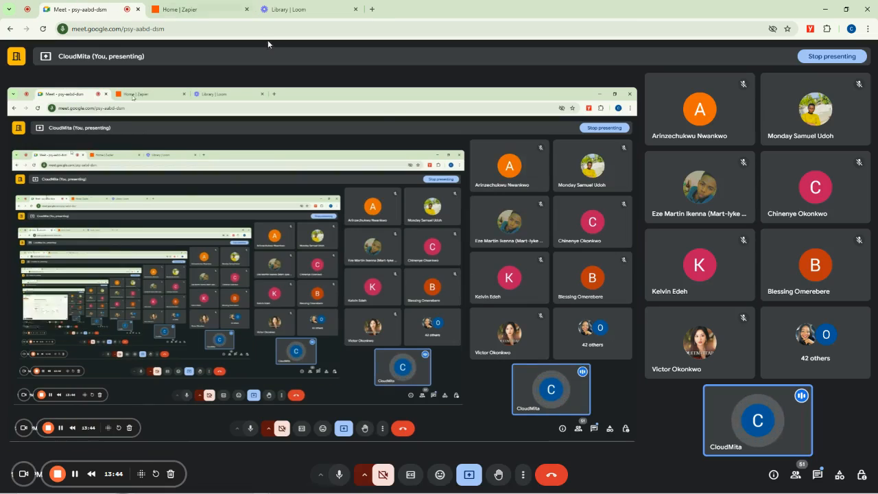
# - Read the in-call messages in Google Meet, and switch back to Zapier to create a new Zap
pyautogui.click(816, 474)
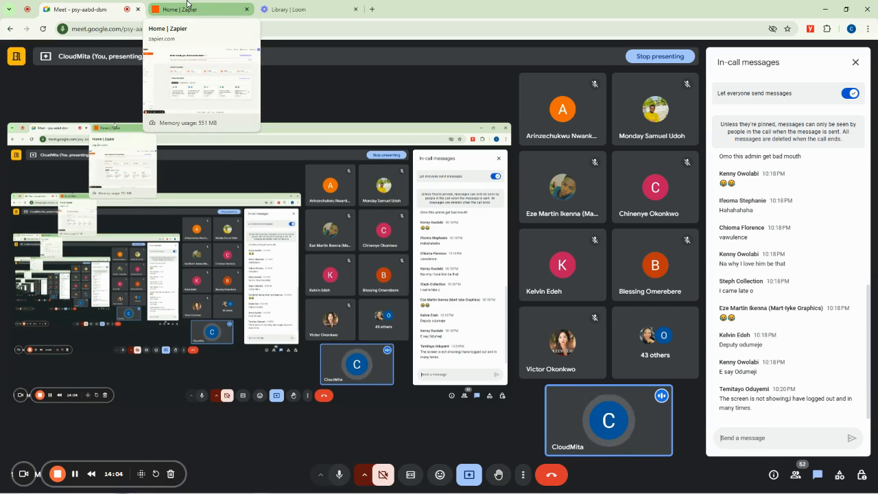
pyautogui.click(187, 3)
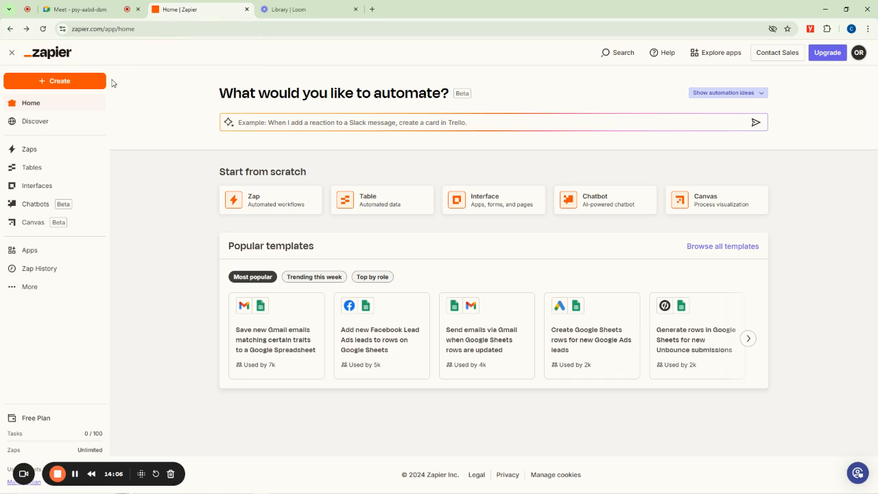
pyautogui.click(46, 83)
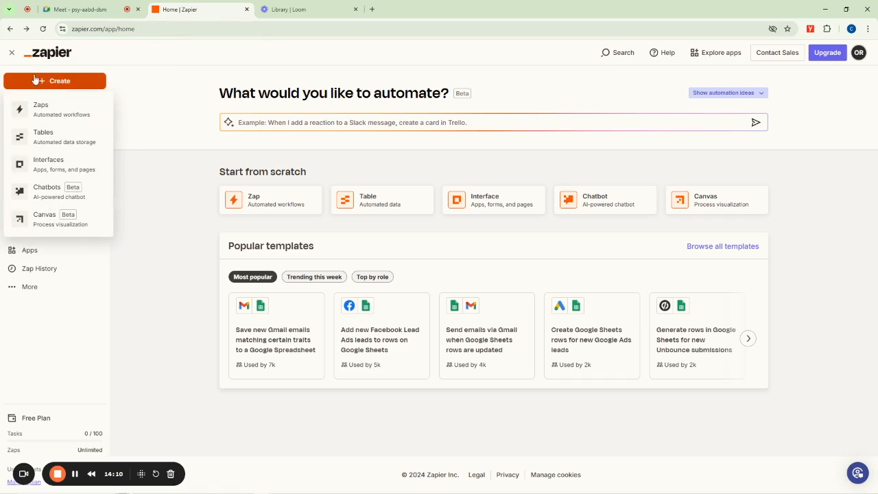
pyautogui.click(38, 82)
pyautogui.click(38, 85)
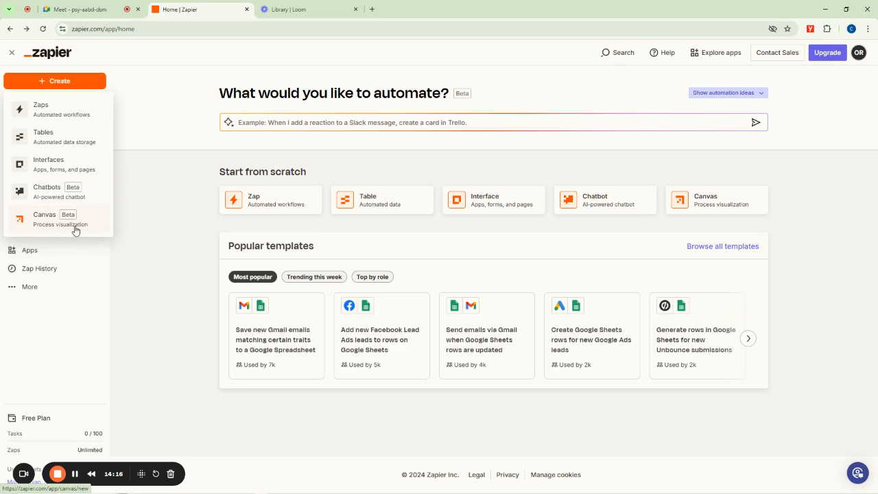
pyautogui.click(48, 108)
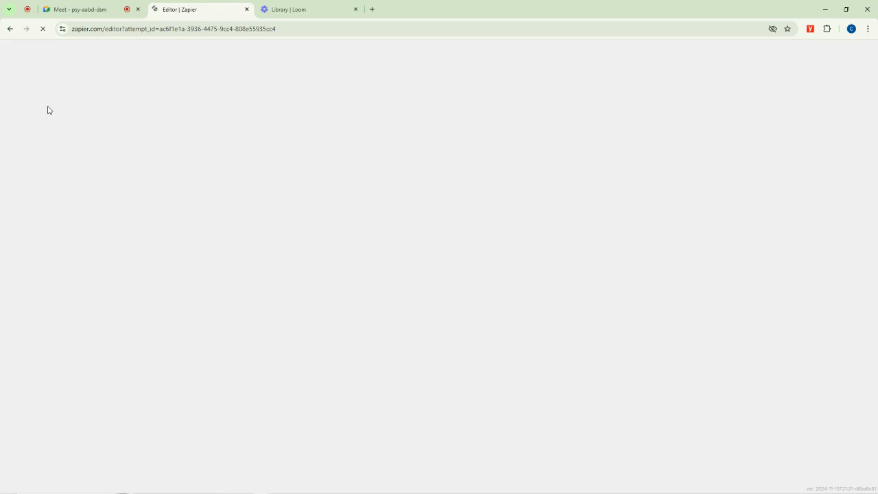
pyautogui.click(97, 4)
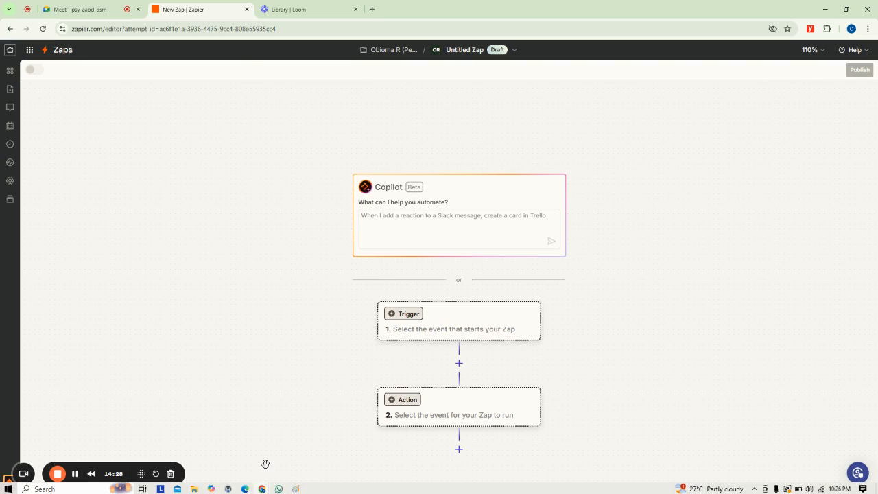
# - Open Paint and sketch a small oval containing an up arrow, two diagonal lines and a large oval around the existing grid's lower side
pyautogui.click(296, 488)
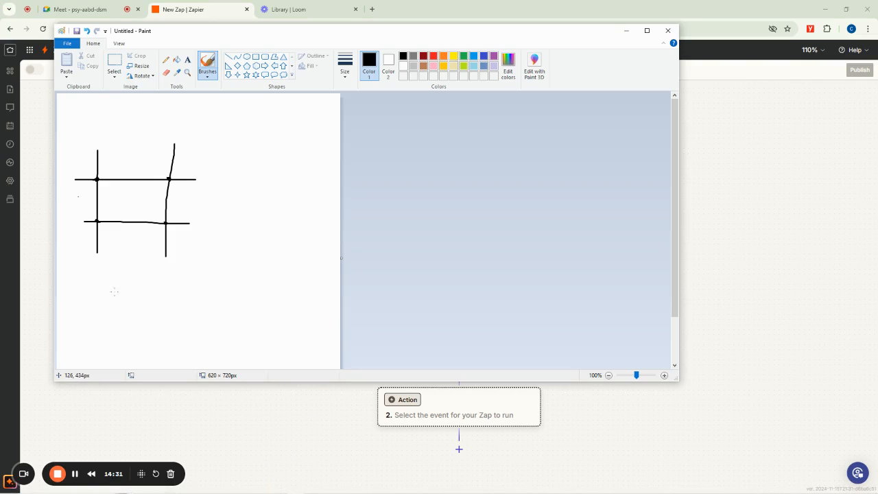
pyautogui.moveTo(114, 291)
pyautogui.mouseDown()
pyautogui.moveTo(121, 335)
pyautogui.moveTo(152, 308)
pyautogui.moveTo(117, 280)
pyautogui.moveTo(112, 289)
pyautogui.mouseUp()
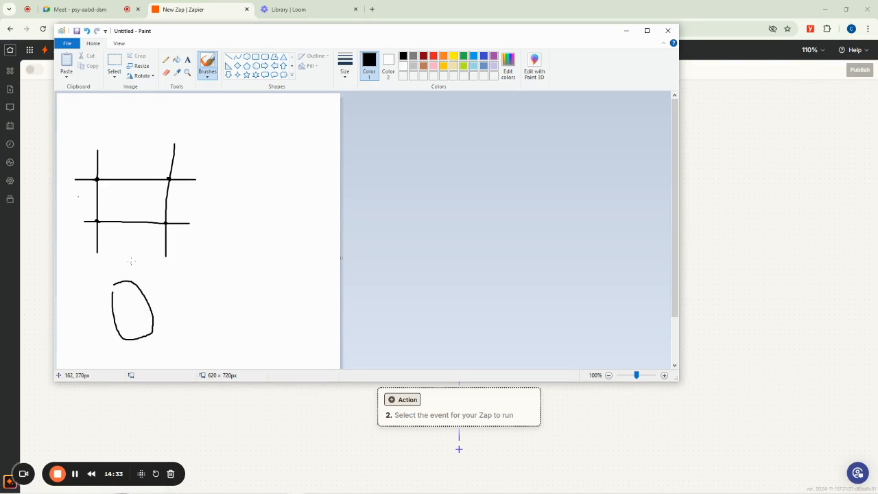
pyautogui.moveTo(130, 245); pyautogui.dragTo(182, 335)
pyautogui.moveTo(150, 235); pyautogui.dragTo(202, 330)
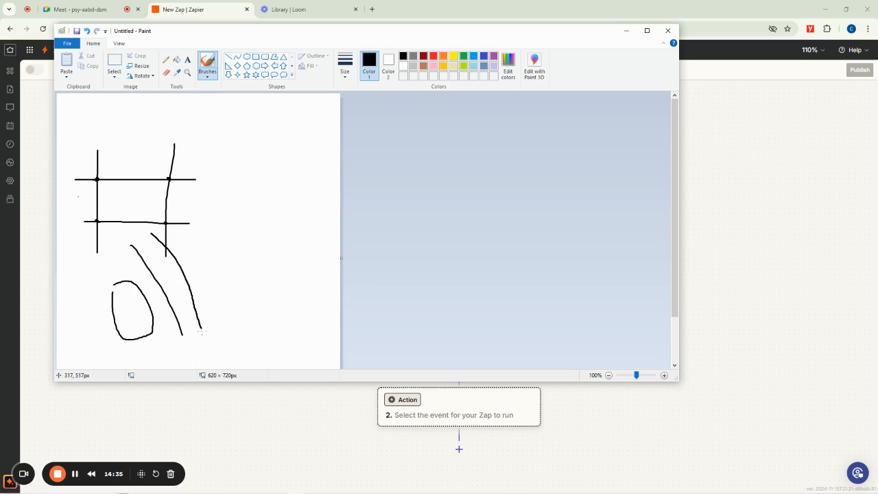
pyautogui.moveTo(244, 205)
pyautogui.mouseDown()
pyautogui.moveTo(214, 233)
pyautogui.moveTo(307, 285)
pyautogui.moveTo(249, 196)
pyautogui.moveTo(242, 202)
pyautogui.mouseUp()
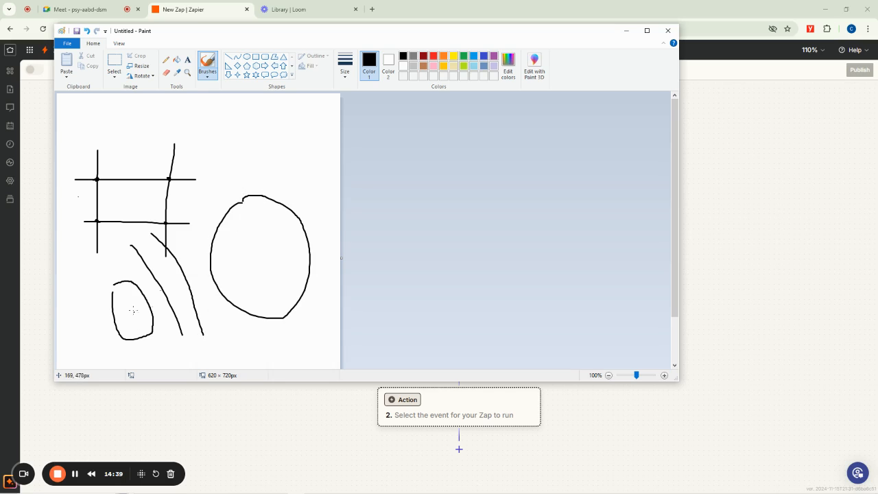
pyautogui.moveTo(131, 308); pyautogui.dragTo(135, 333)
# - Thicken the two diagonal lines into narrow closed bars, and draw a zigzag-filled bridge across them connecting the small and large ovals
pyautogui.moveTo(132, 244); pyautogui.dragTo(185, 338)
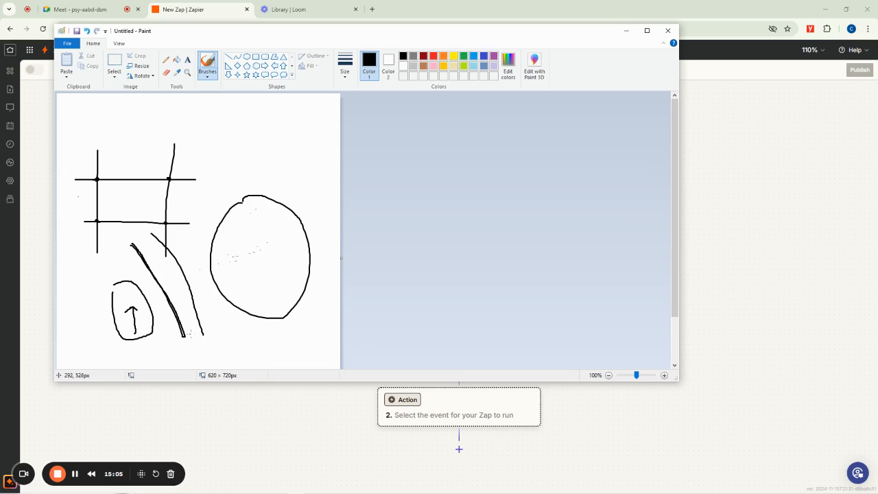
pyautogui.moveTo(207, 337)
pyautogui.mouseDown()
pyautogui.moveTo(180, 251)
pyautogui.moveTo(157, 236)
pyautogui.moveTo(206, 336)
pyautogui.moveTo(192, 279)
pyautogui.moveTo(157, 230)
pyautogui.moveTo(183, 263)
pyautogui.moveTo(197, 305)
pyautogui.mouseUp()
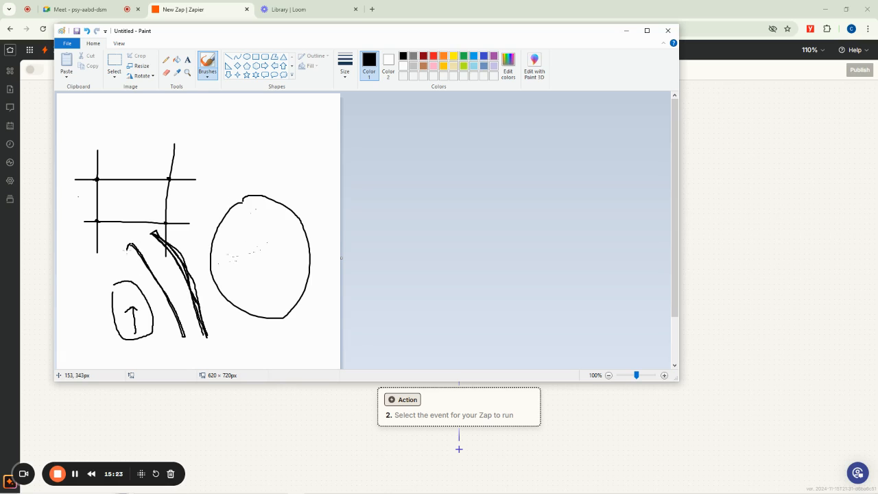
pyautogui.moveTo(127, 251)
pyautogui.mouseDown()
pyautogui.moveTo(179, 337)
pyautogui.moveTo(188, 336)
pyautogui.mouseUp()
pyautogui.moveTo(203, 336); pyautogui.dragTo(211, 336)
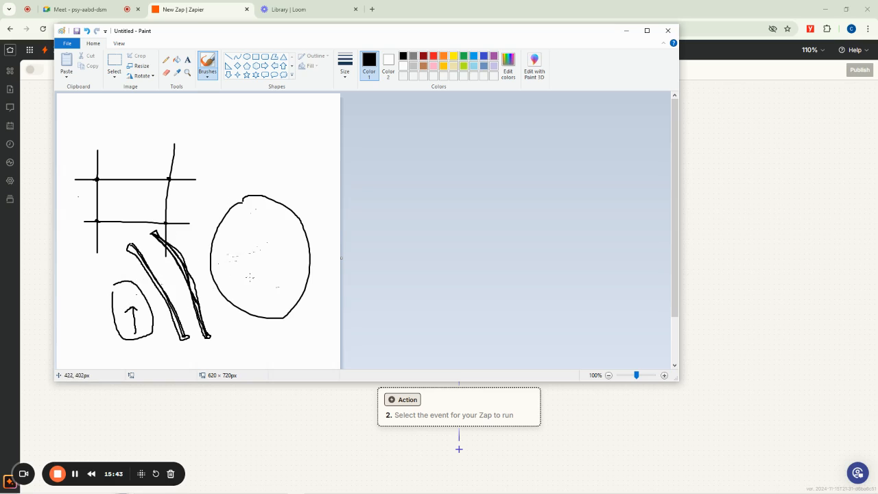
pyautogui.moveTo(142, 289); pyautogui.dragTo(214, 271)
pyautogui.moveTo(156, 307)
pyautogui.mouseDown()
pyautogui.moveTo(223, 293)
pyautogui.moveTo(206, 288)
pyautogui.moveTo(202, 297)
pyautogui.moveTo(190, 284)
pyautogui.moveTo(162, 285)
pyautogui.moveTo(154, 304)
pyautogui.moveTo(146, 295)
pyautogui.moveTo(143, 287)
pyautogui.moveTo(170, 307)
pyautogui.moveTo(187, 282)
pyautogui.moveTo(215, 295)
pyautogui.moveTo(214, 273)
pyautogui.moveTo(186, 281)
pyautogui.mouseUp()
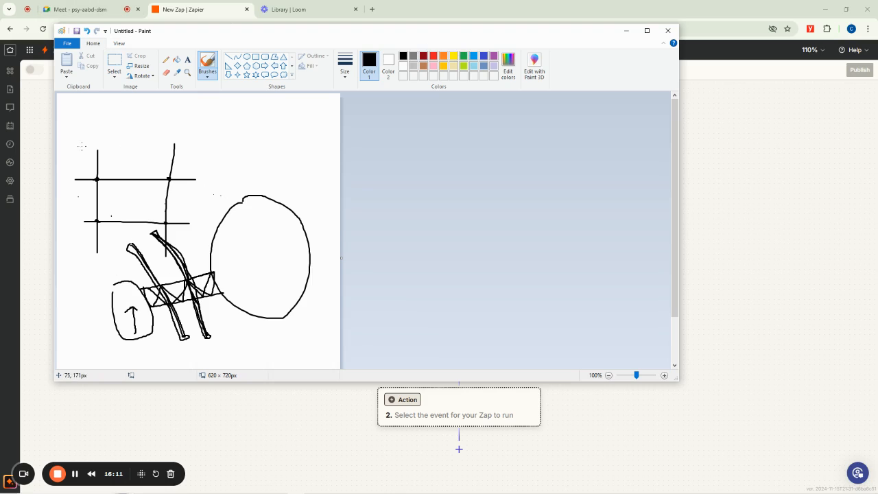
# - Mute a participant with an open microphone in the Google Meet call, and check the participant list for raised hands
pyautogui.click(76, 10)
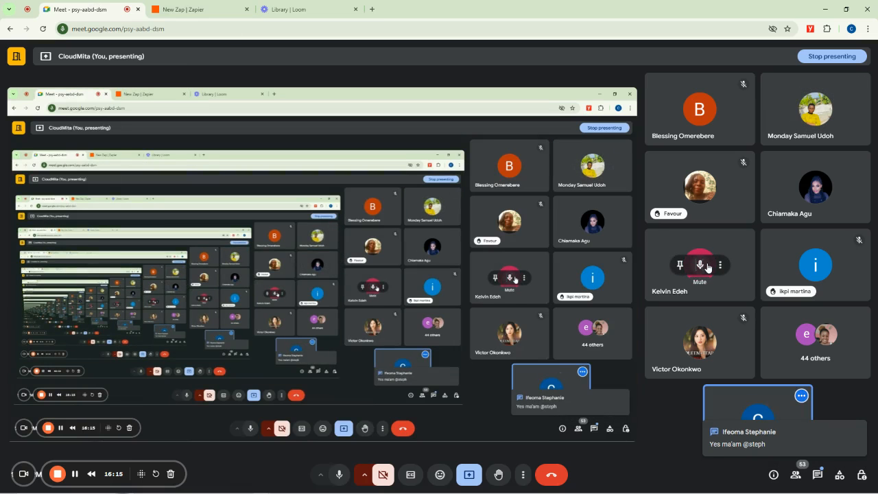
pyautogui.click(815, 109)
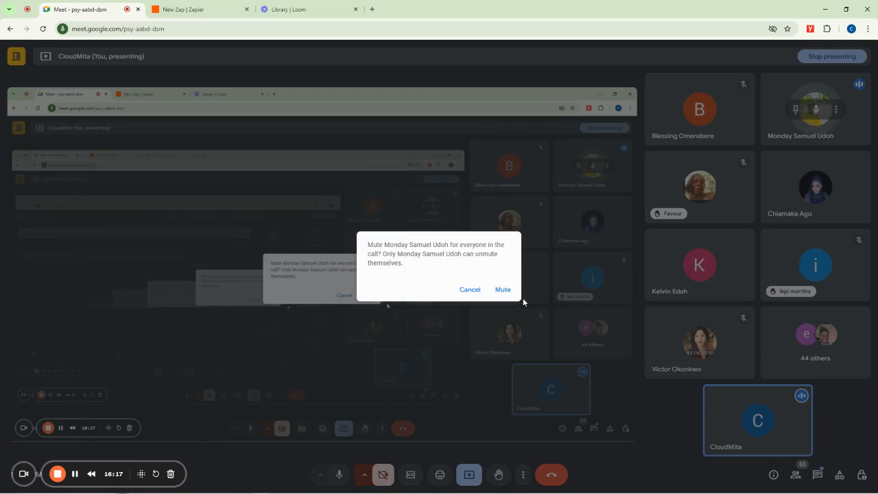
pyautogui.click(503, 289)
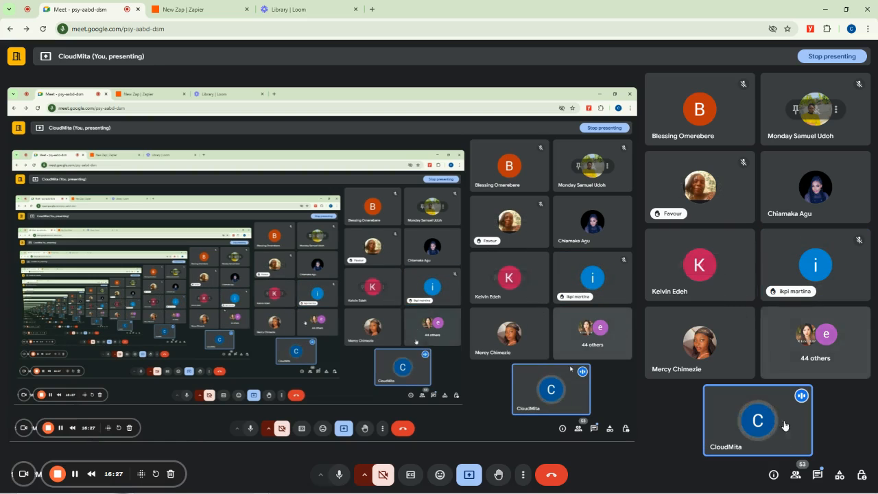
pyautogui.click(794, 474)
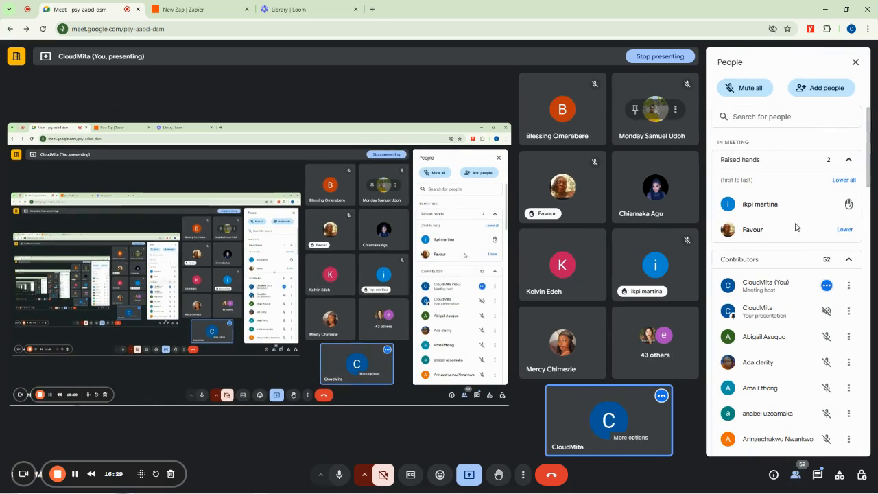
pyautogui.click(855, 64)
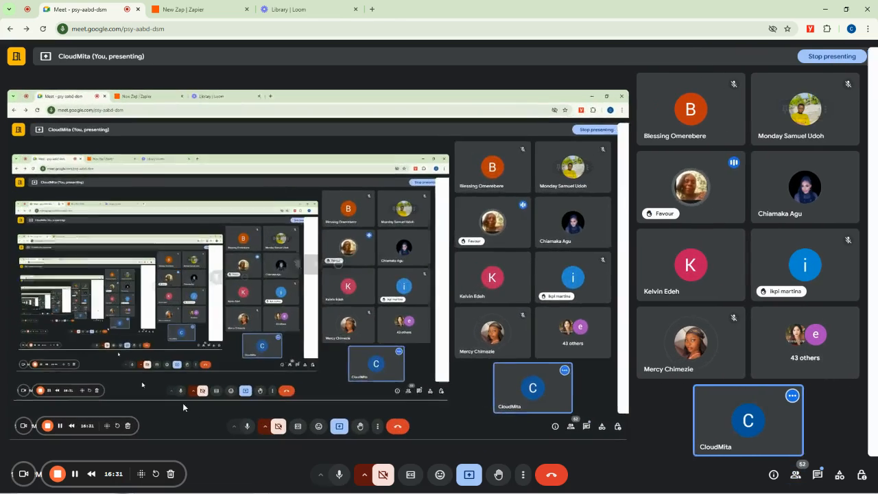
pyautogui.click(75, 474)
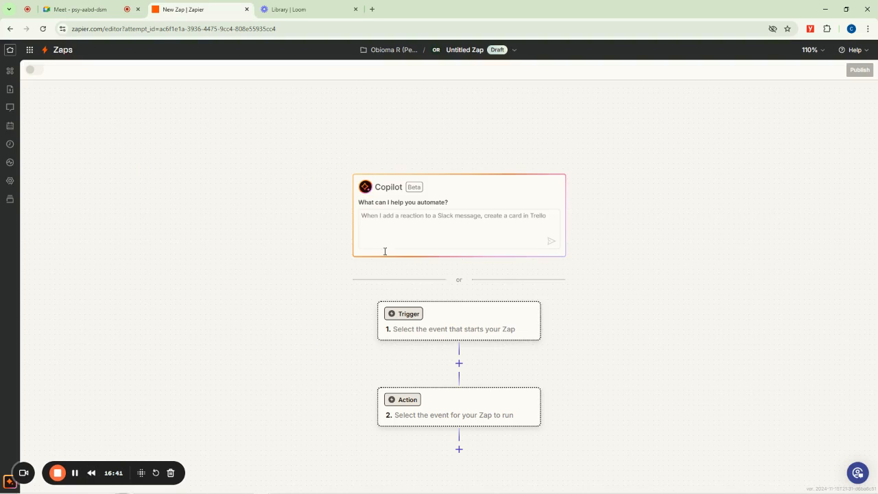
# - Examine the Copilot box in the new Zap, highlighting its "What can I help you automate?" question and focusing its prompt
pyautogui.scroll(-1, 443, 290)
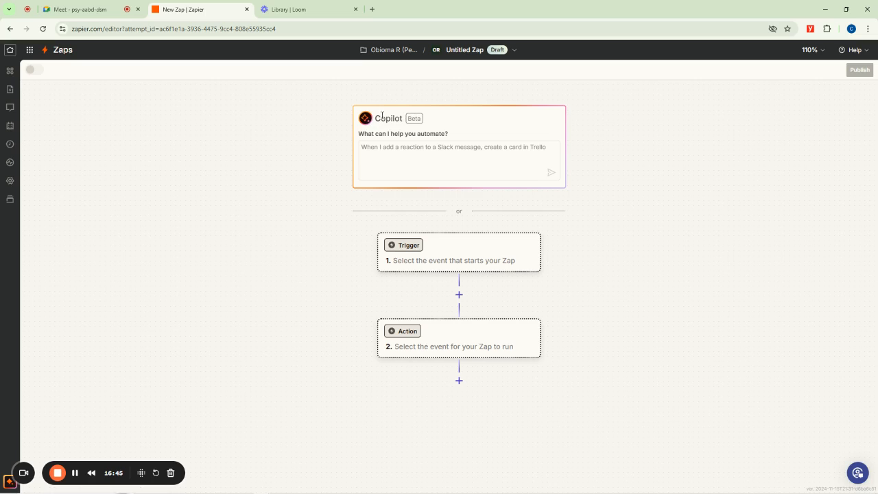
pyautogui.moveTo(376, 116); pyautogui.dragTo(405, 119)
pyautogui.moveTo(358, 133); pyautogui.dragTo(450, 134)
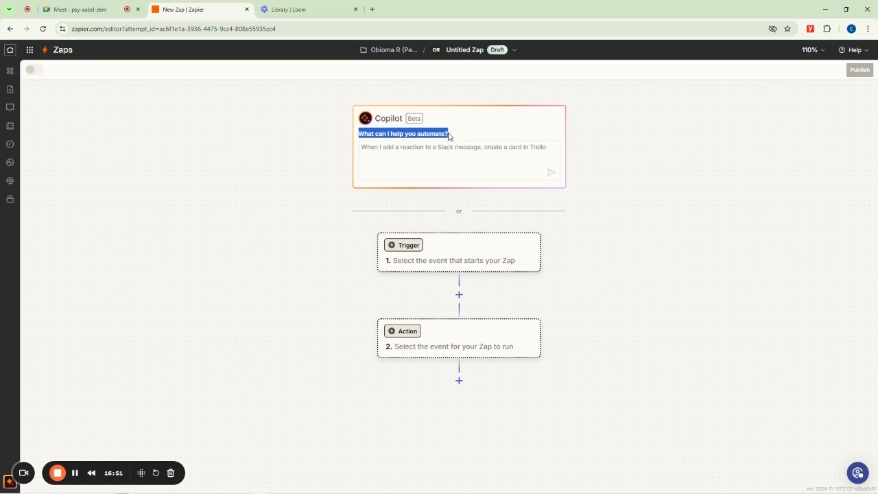
pyautogui.click(416, 148)
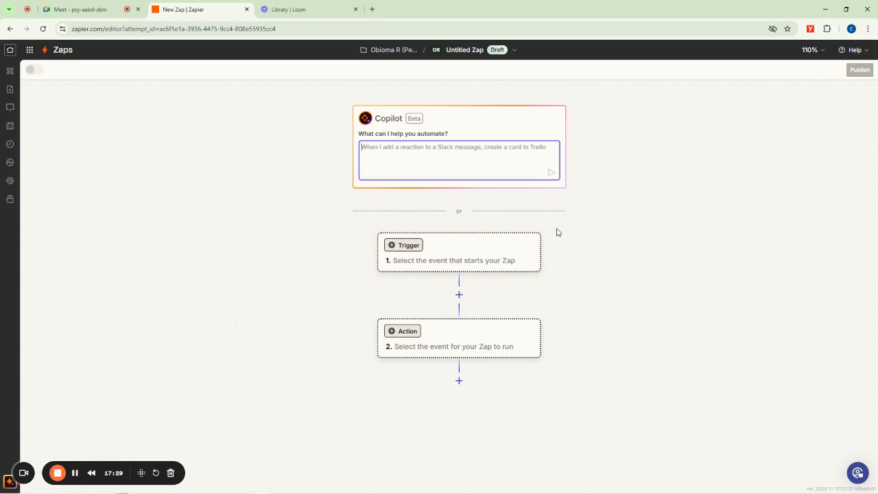
# - Switch to Paint, retrace the large oval's right side and lower edge, and return to the Zap editor
pyautogui.click(283, 480)
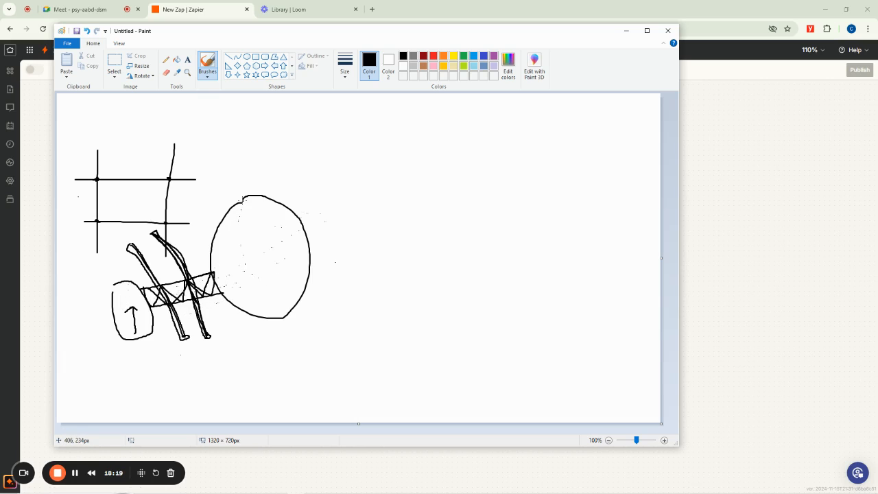
pyautogui.moveTo(243, 200)
pyautogui.mouseDown()
pyautogui.moveTo(291, 203)
pyautogui.moveTo(308, 250)
pyautogui.mouseUp()
pyautogui.moveTo(306, 283)
pyautogui.mouseDown()
pyautogui.moveTo(294, 302)
pyautogui.moveTo(260, 314)
pyautogui.mouseUp()
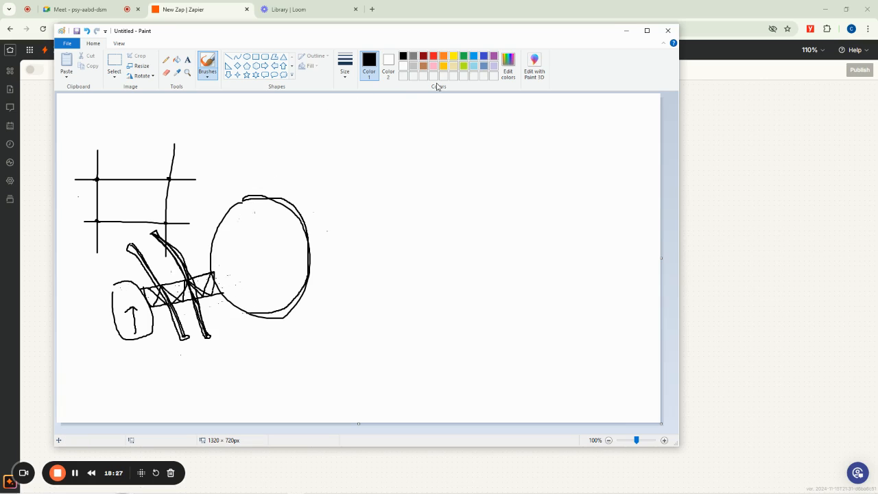
pyautogui.click(626, 31)
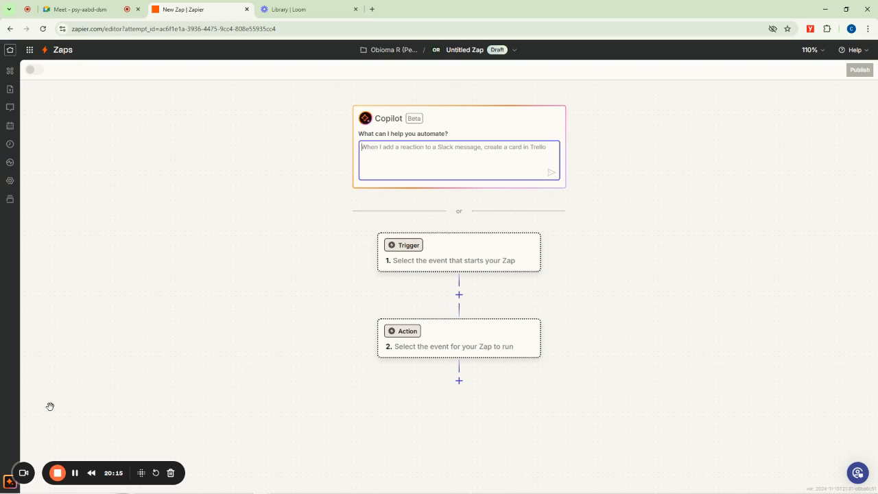
pyautogui.click(76, 474)
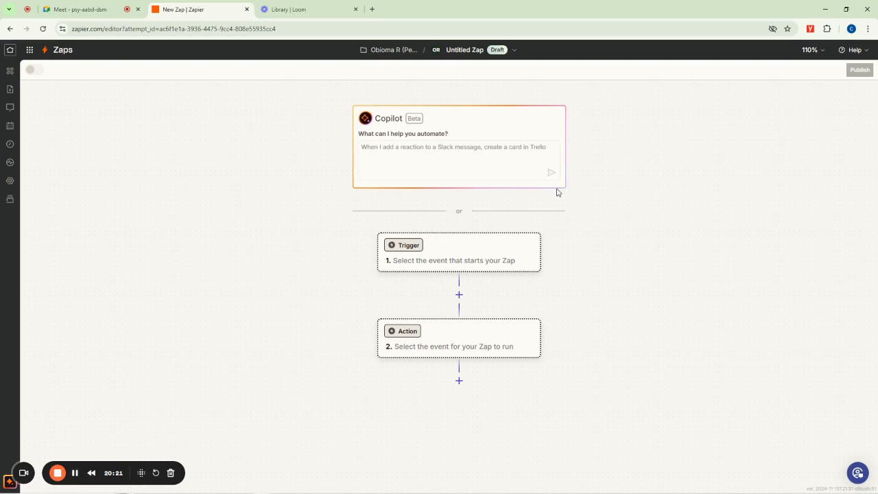
# - Set the Zap editor's zoom to 150%
pyautogui.click(824, 51)
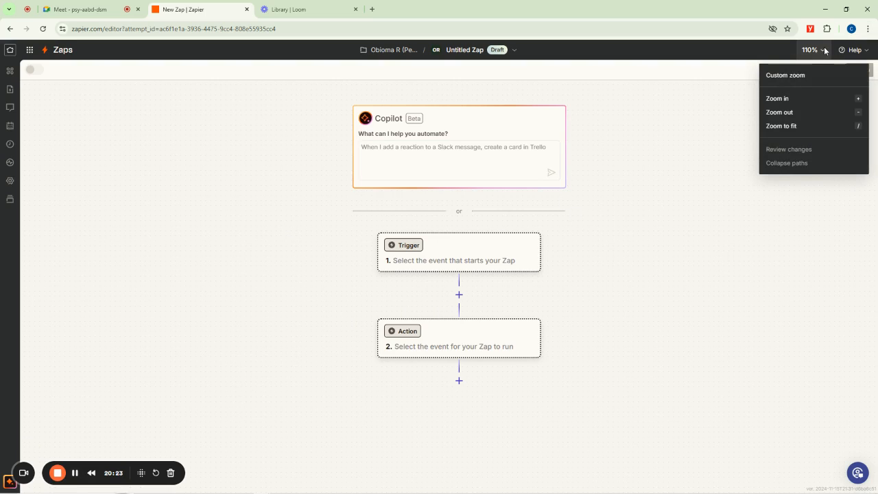
pyautogui.click(856, 111)
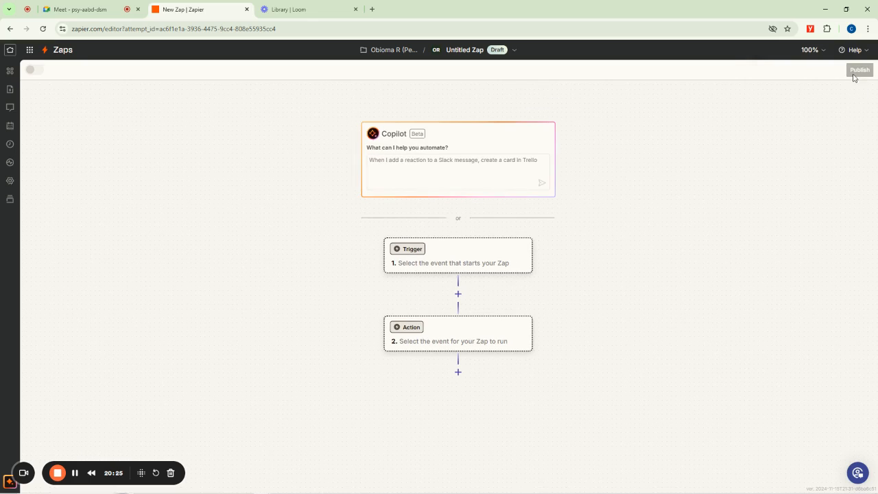
pyautogui.click(816, 51)
pyautogui.click(858, 98)
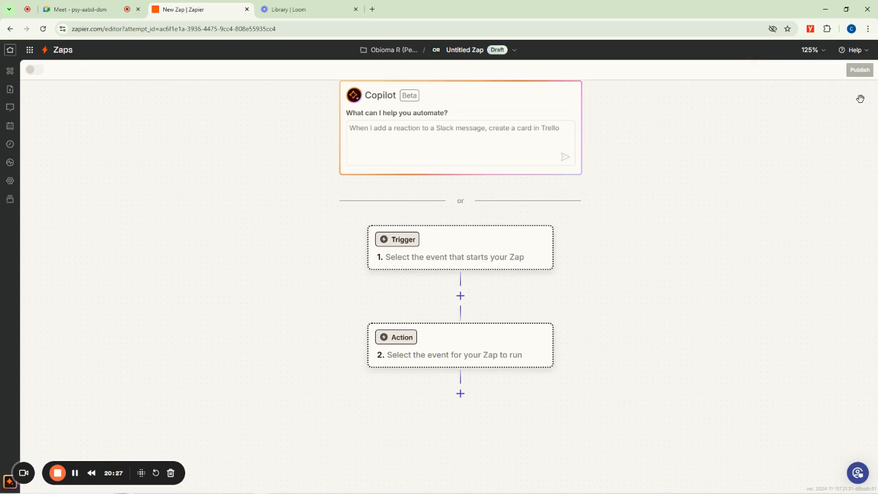
pyautogui.click(816, 51)
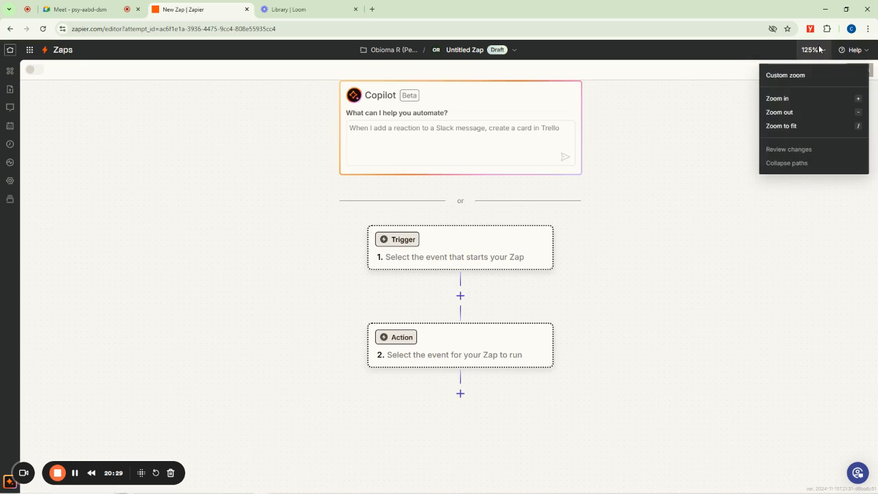
pyautogui.click(857, 98)
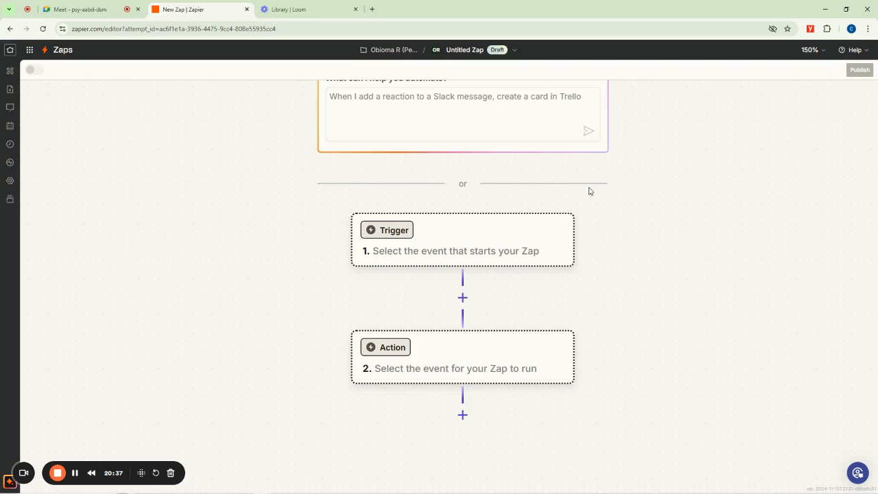
# - Open the app selection for the Zap's trigger and highlight the search prompt for apps and tools
pyautogui.click(390, 233)
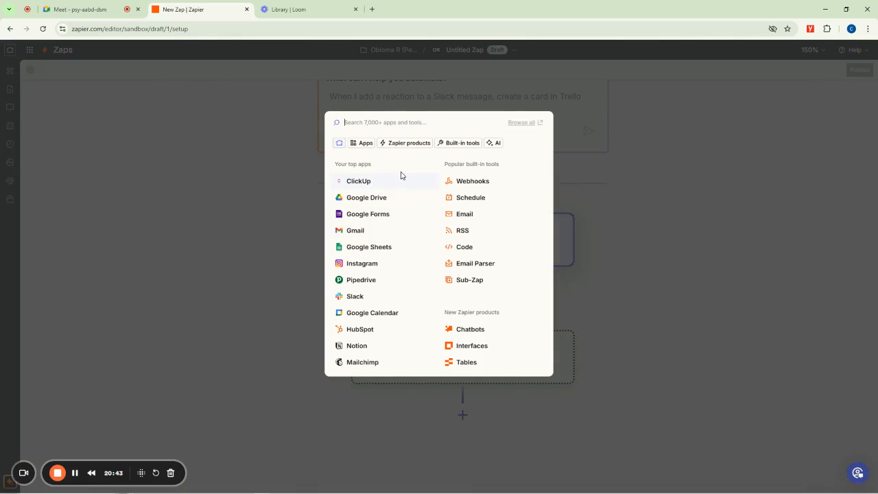
pyautogui.moveTo(453, 114); pyautogui.dragTo(482, 106)
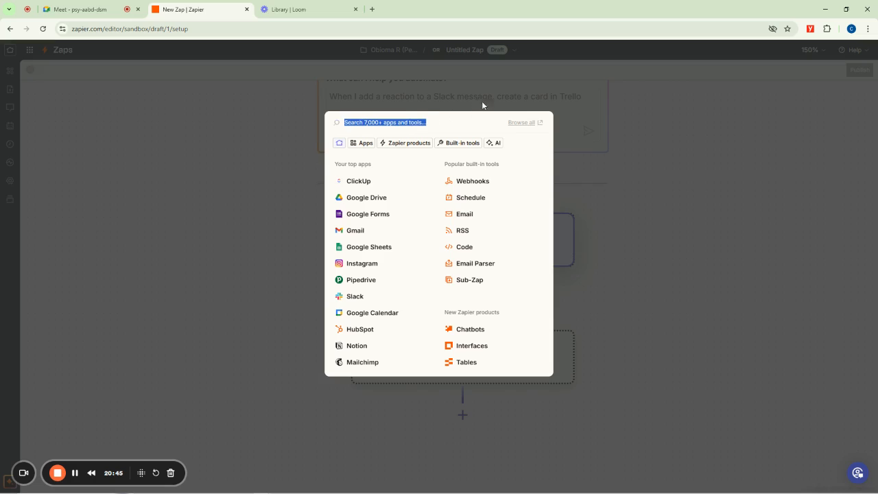
pyautogui.click(537, 172)
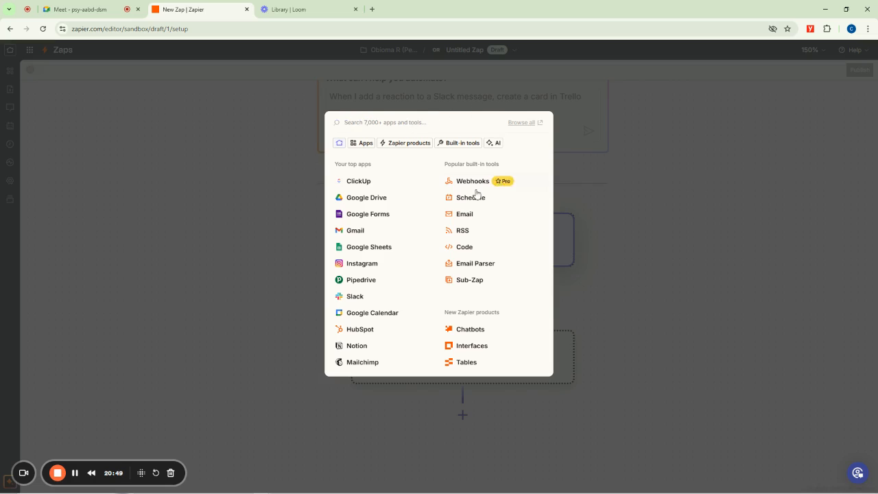
# - Choose Google Drive as the Zap's trigger app, review its account options and trigger events, and close the trigger setup
pyautogui.click(363, 199)
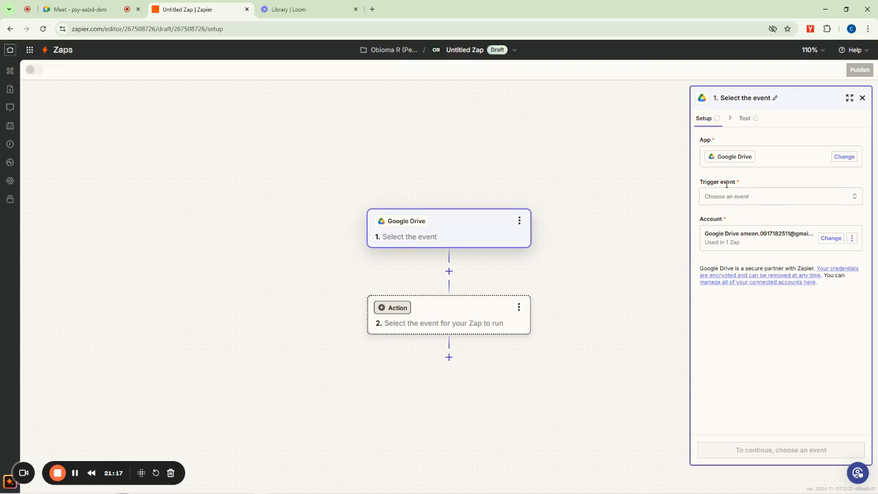
pyautogui.click(852, 238)
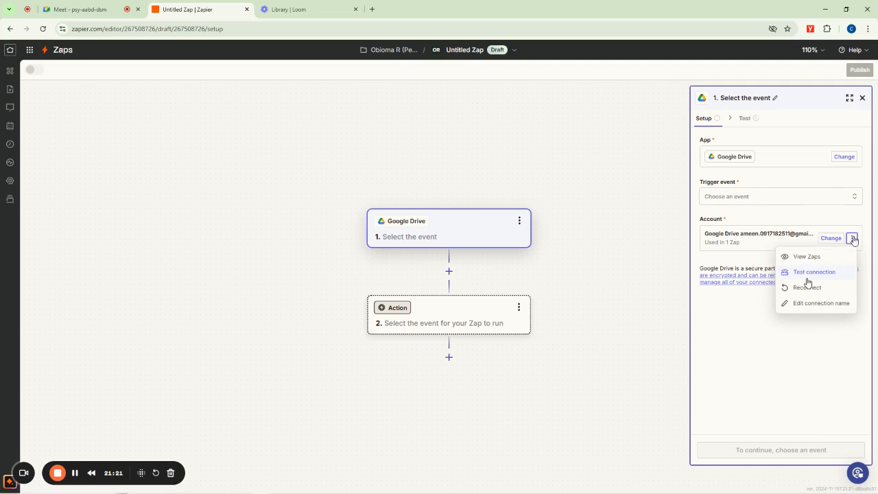
pyautogui.click(728, 337)
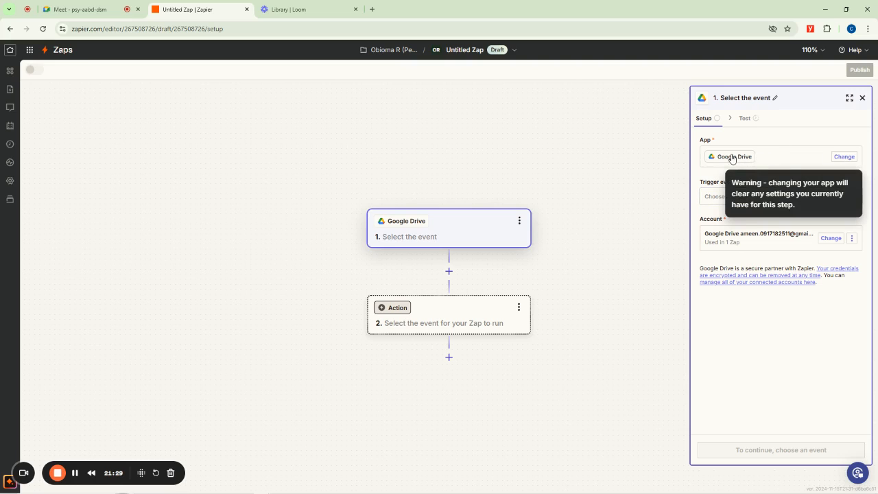
pyautogui.click(719, 197)
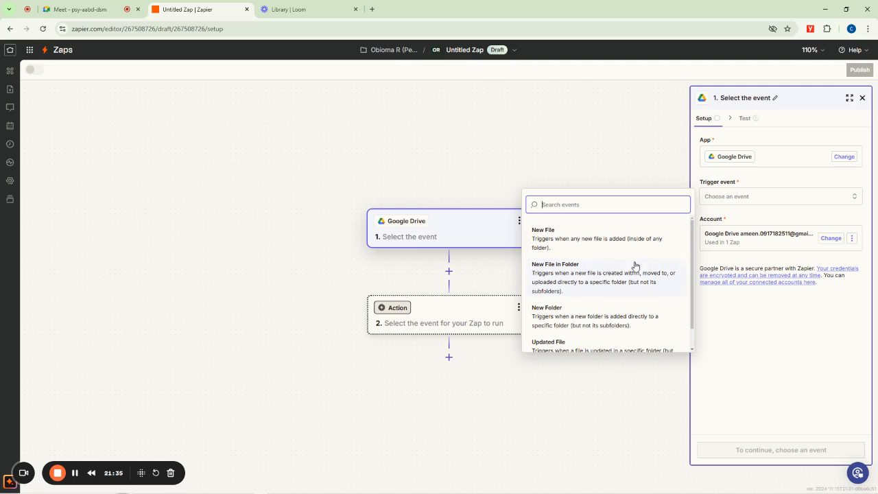
pyautogui.click(862, 98)
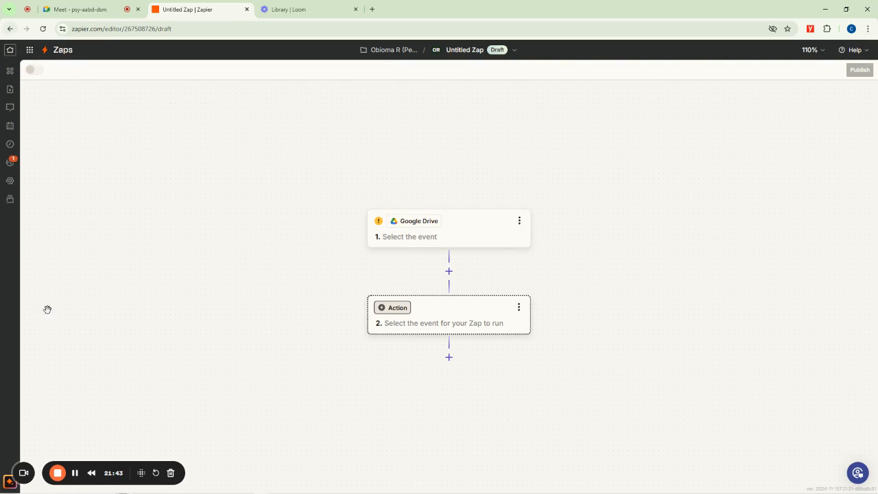
pyautogui.click(75, 473)
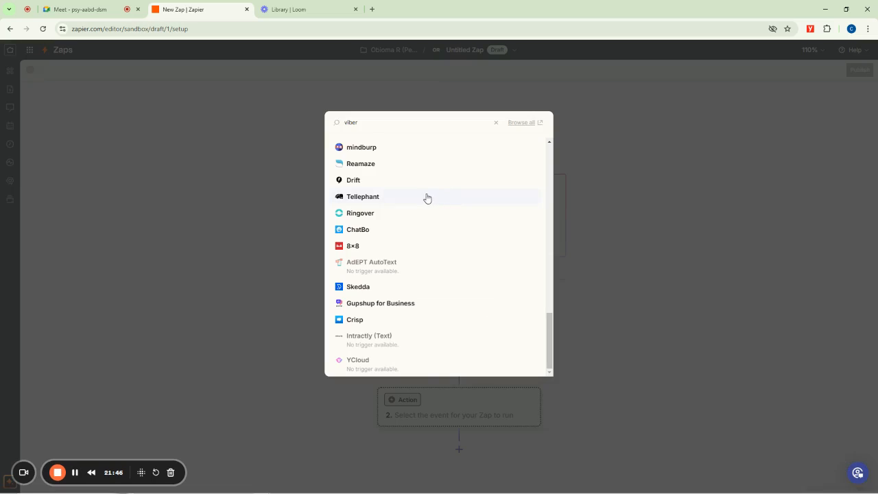
# - Search the trigger app selection for "skype" and then for "clocki"
pyautogui.moveTo(364, 122); pyautogui.dragTo(345, 128)
pyautogui.press('BackSpace')
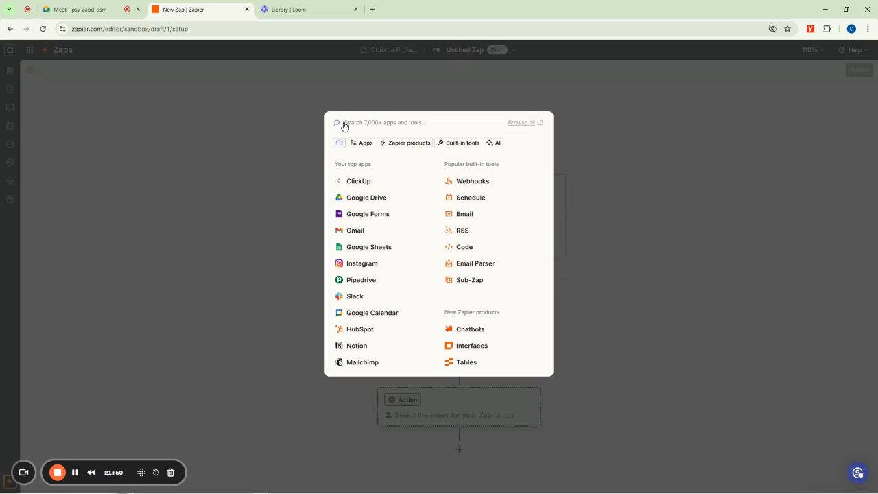
pyautogui.write('skype')
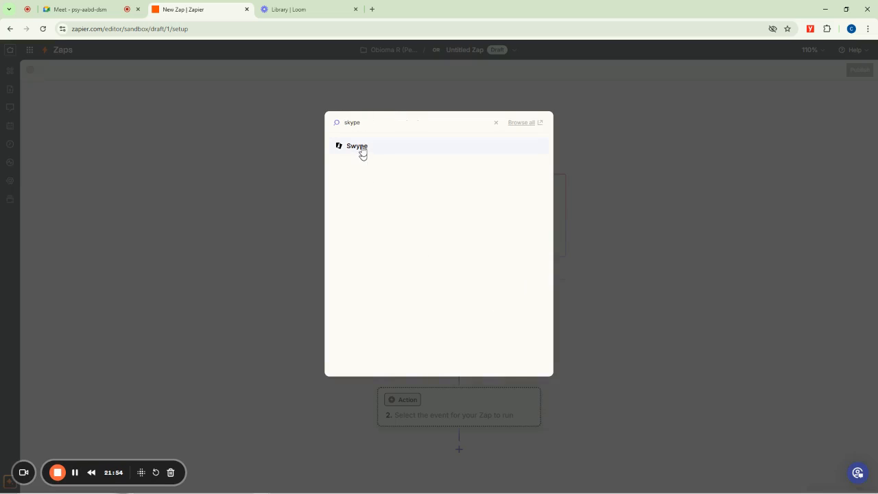
pyautogui.moveTo(364, 124); pyautogui.dragTo(347, 123)
pyautogui.press('BackSpace')
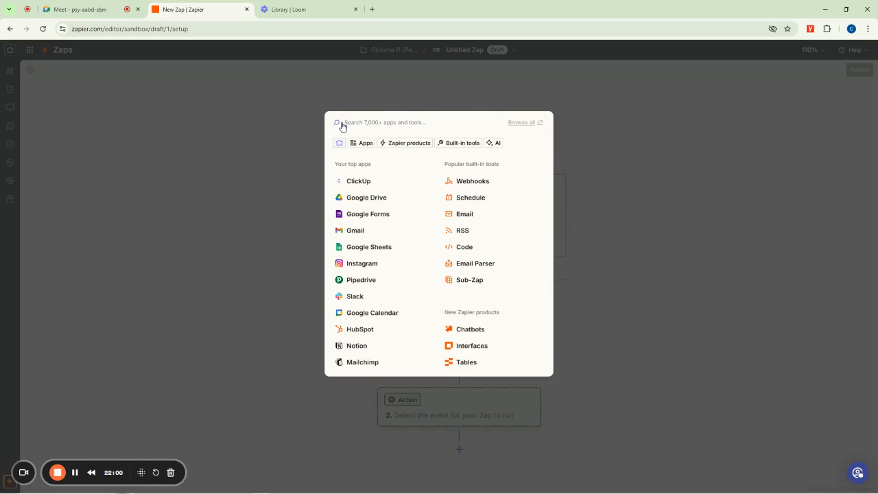
pyautogui.write('clocki')
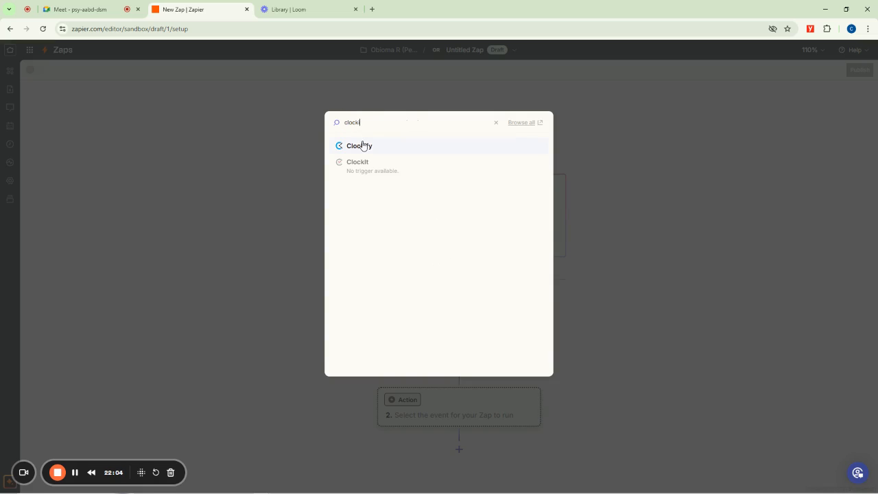
# - Clear the app search and choose Google Drive as the trigger app
pyautogui.click(496, 124)
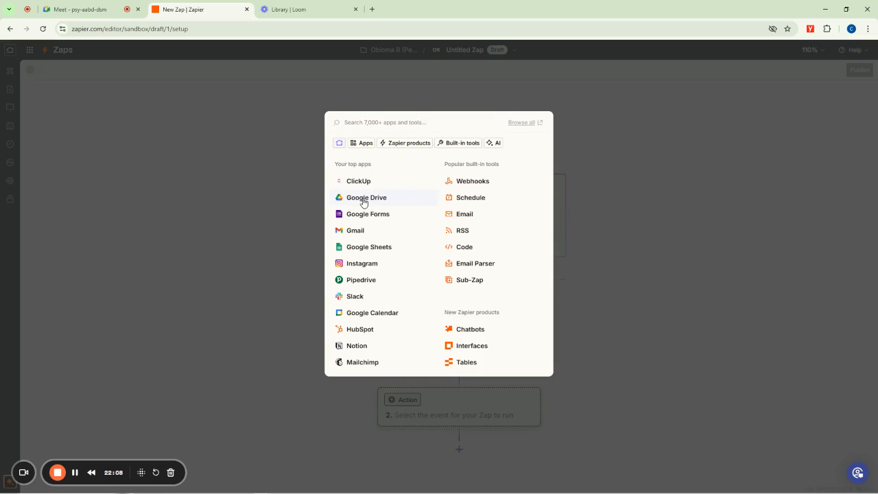
pyautogui.click(364, 200)
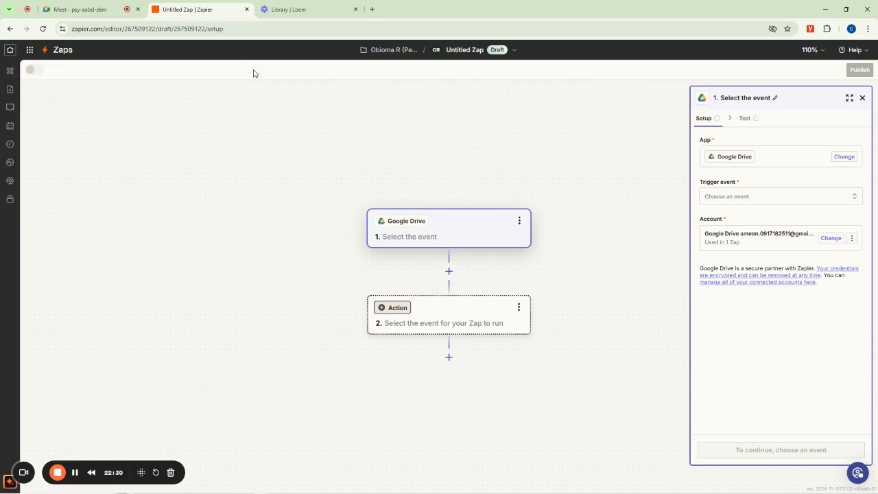
# - Switch to Google Meet and allow contributors to turn on their microphone in the host controls
pyautogui.click(81, 9)
pyautogui.click(858, 475)
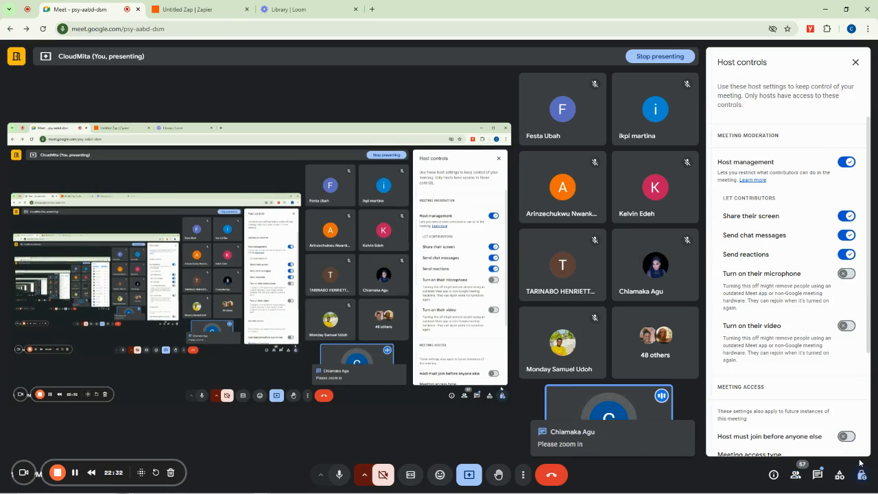
pyautogui.click(843, 274)
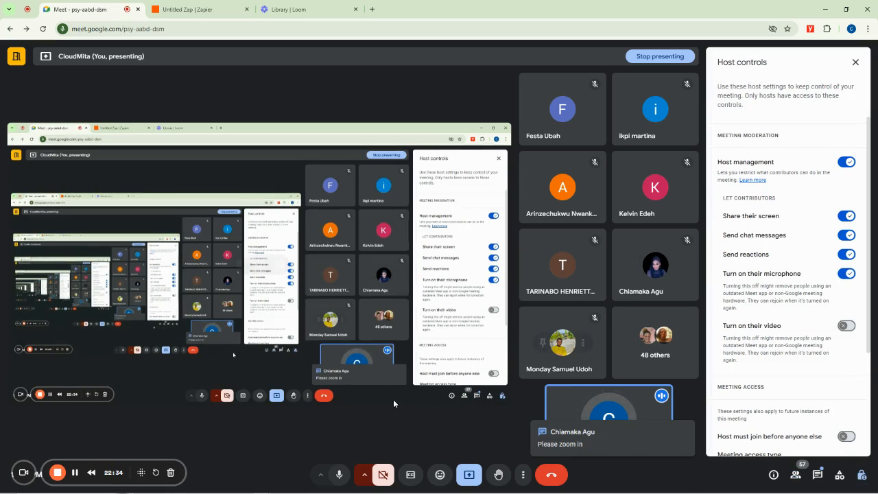
pyautogui.click(72, 473)
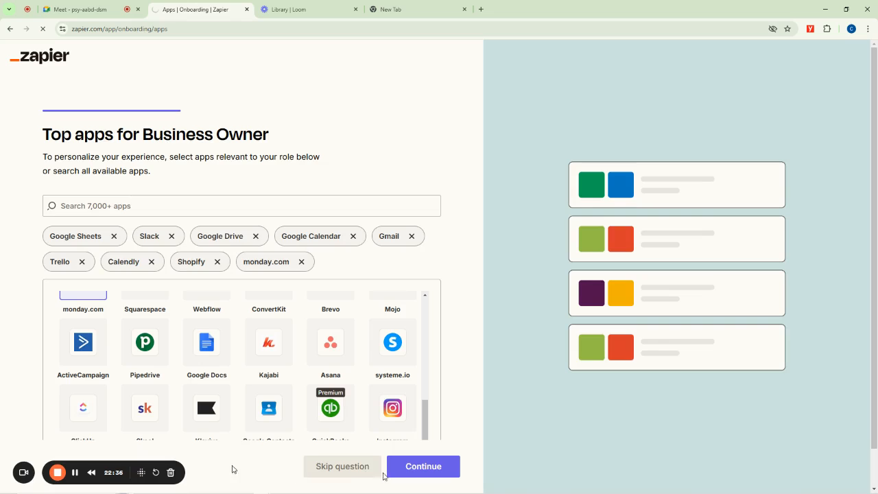
# - Complete the top apps onboarding question in Zapier, dismiss the product announcement and create a new Zap
pyautogui.click(400, 473)
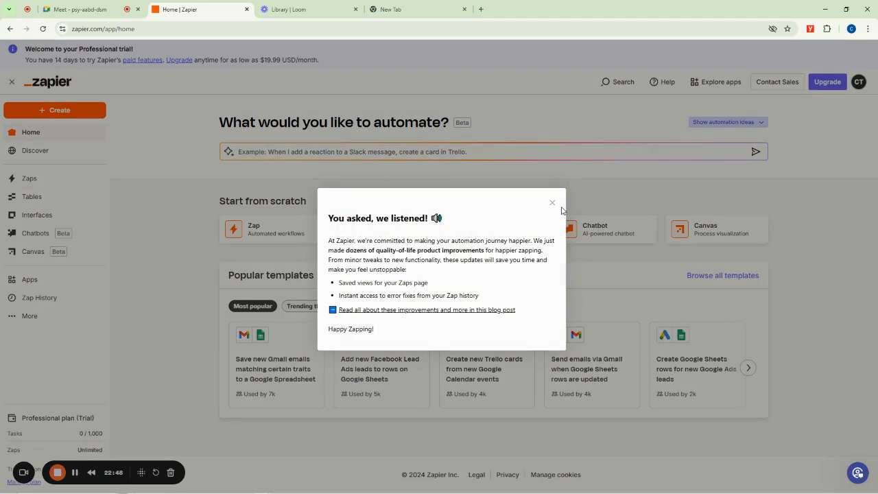
pyautogui.click(554, 205)
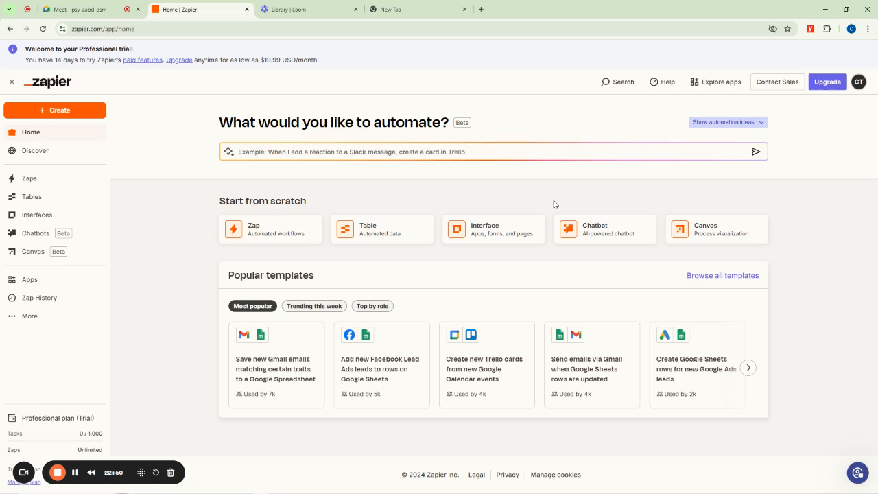
pyautogui.click(56, 114)
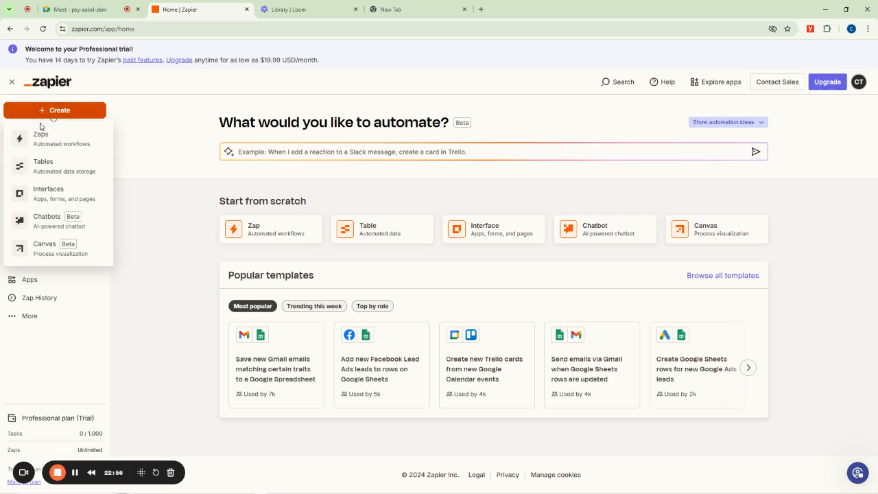
pyautogui.click(44, 143)
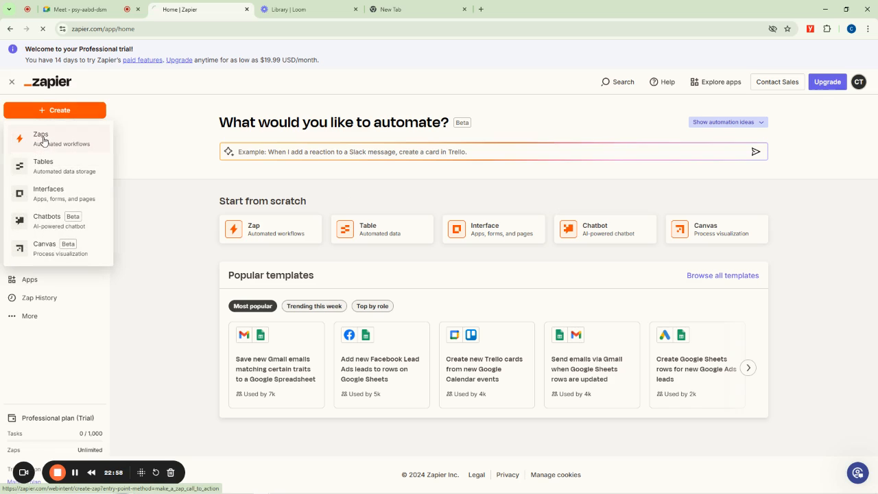
# - Switch to Google Meet, stop contributors from turning on their microphone, and return to the new Zap in Zapier
pyautogui.click(88, 8)
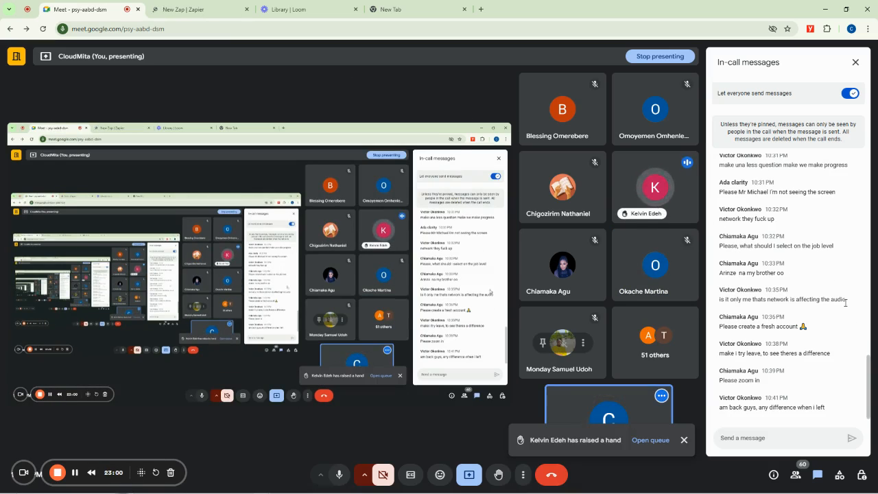
pyautogui.click(865, 469)
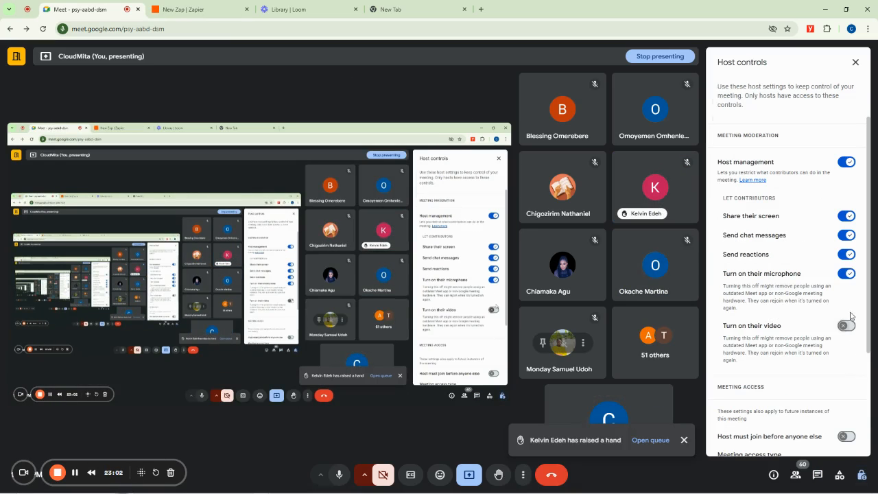
pyautogui.click(846, 272)
pyautogui.click(209, 7)
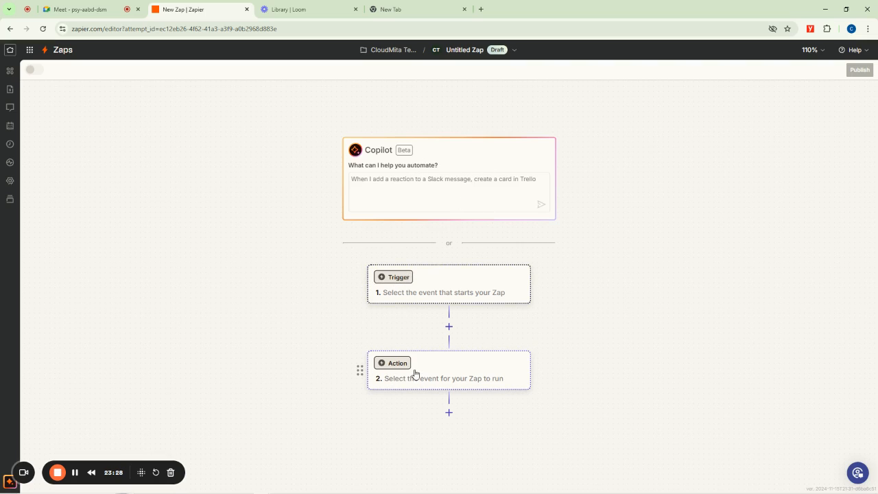
# - Set Google Drive as the trigger app of the new Zap
pyautogui.click(404, 279)
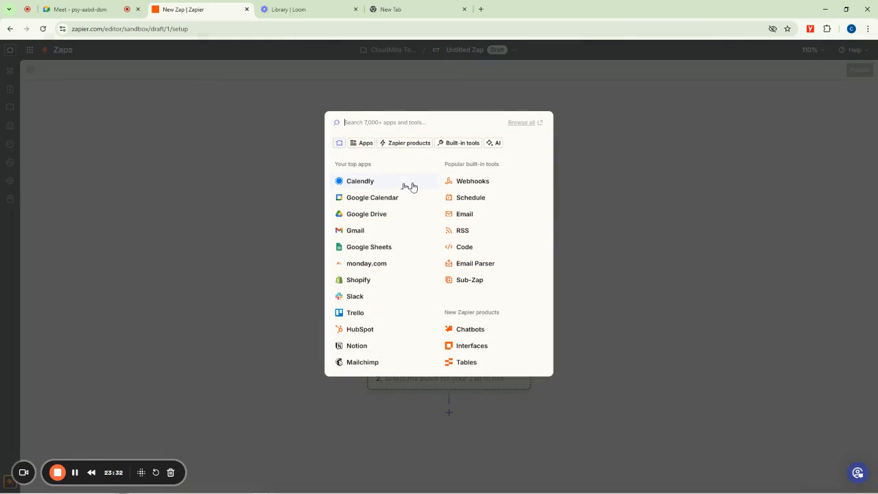
pyautogui.click(363, 215)
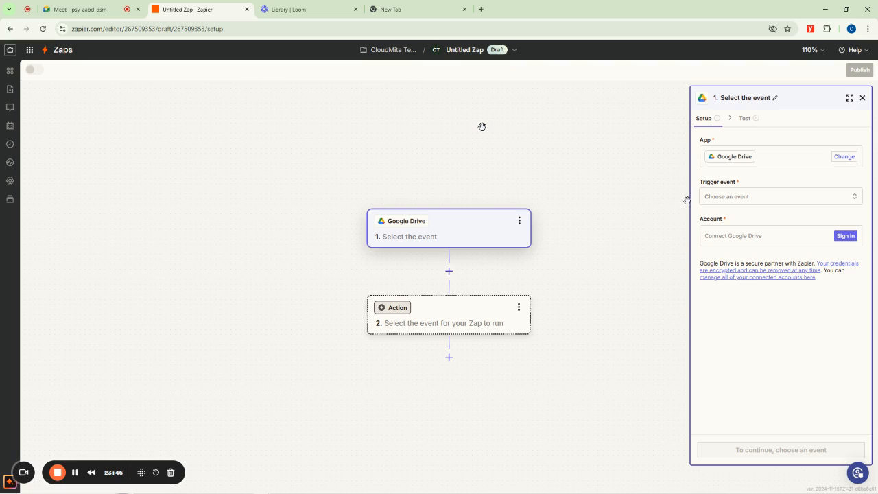
# - Rename the Zap as "Otanwa Zap" and dismiss the save notification
pyautogui.click(465, 51)
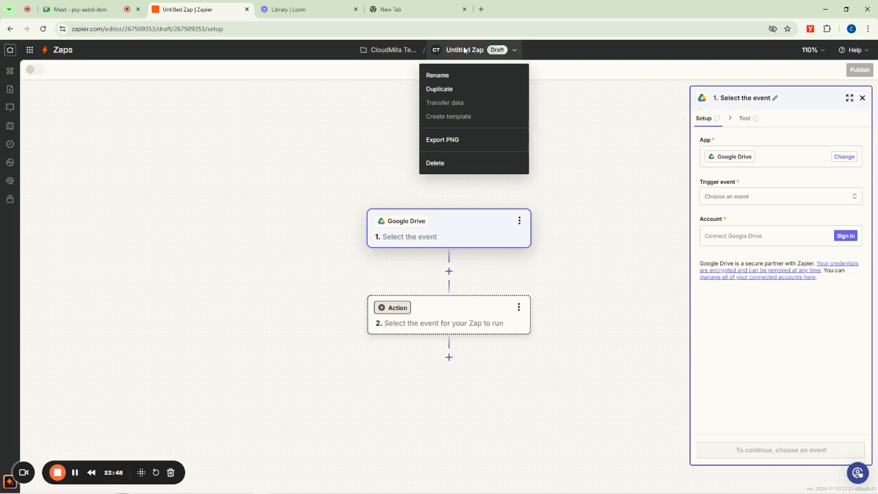
pyautogui.click(437, 76)
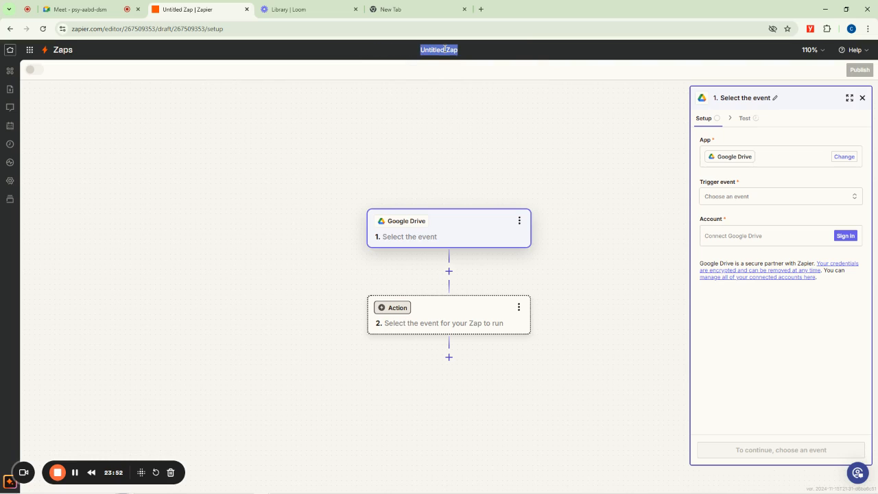
pyautogui.write('Otanwa Zap')
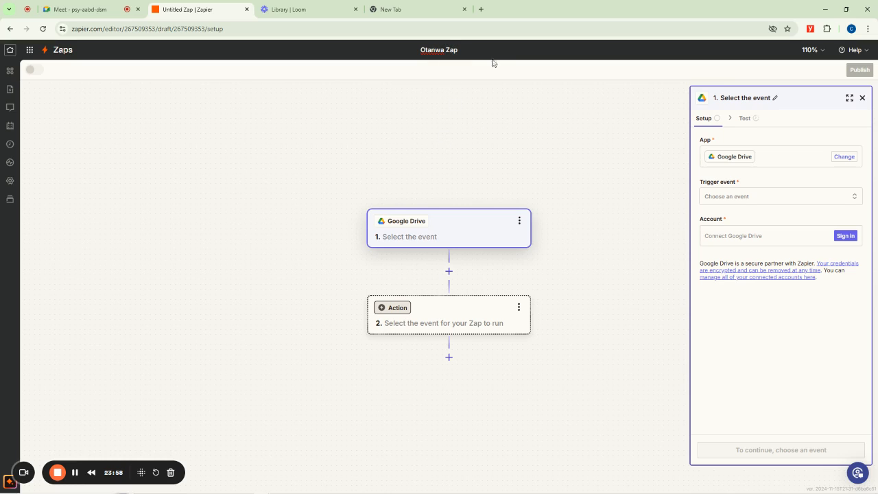
pyautogui.click(540, 161)
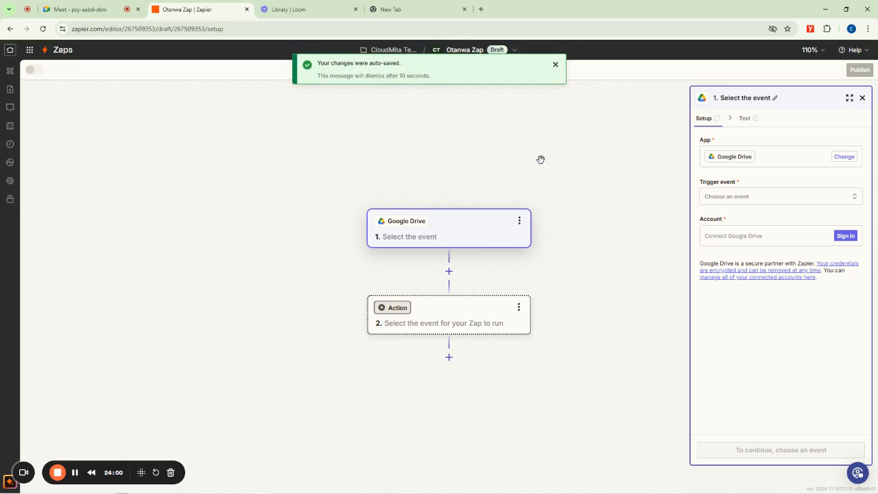
pyautogui.click(555, 65)
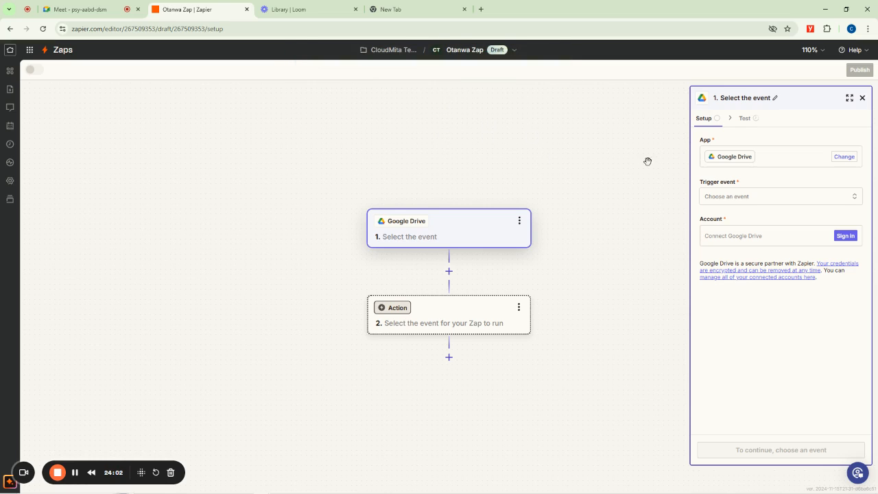
# - Switch to Google Meet, close the host controls, and return to the Zap editor
pyautogui.click(94, 5)
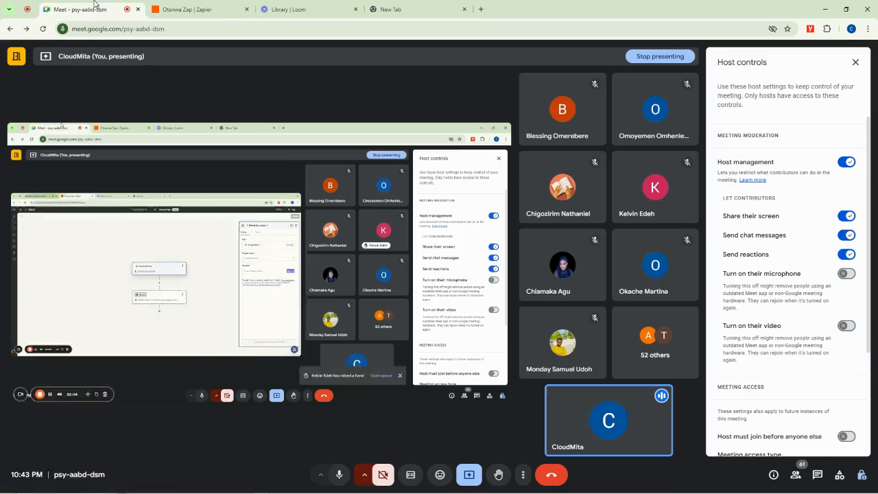
pyautogui.click(855, 62)
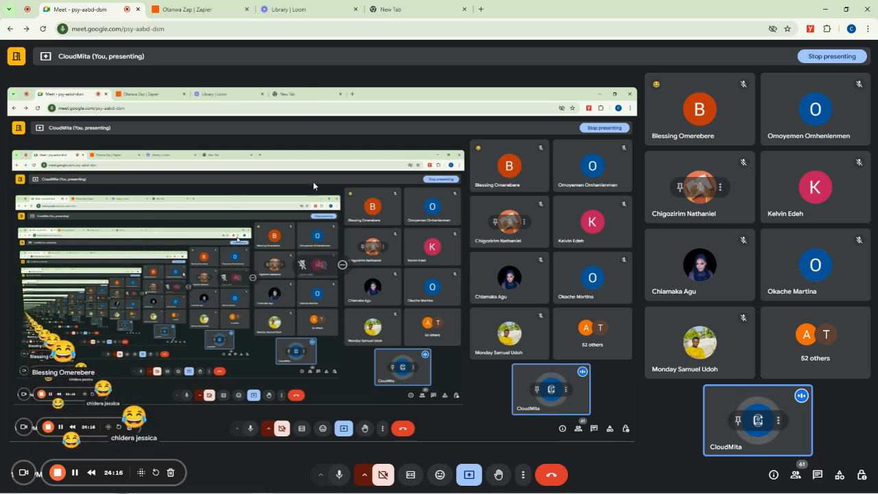
pyautogui.click(309, 8)
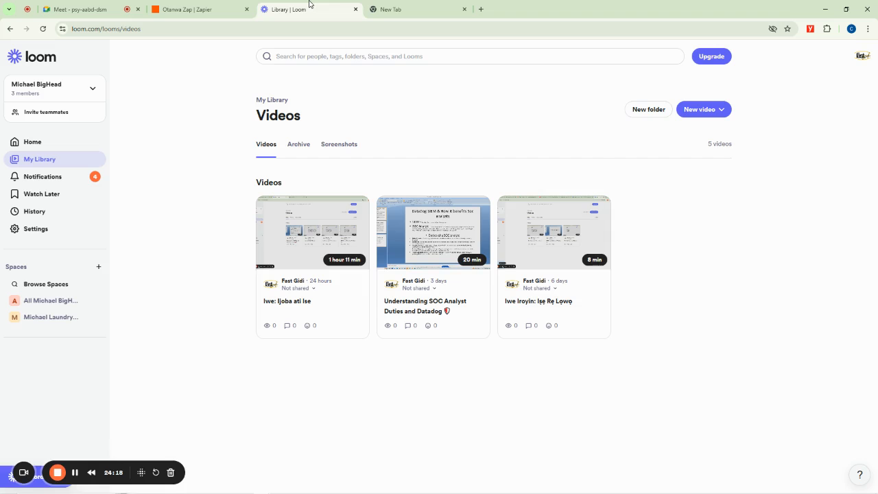
pyautogui.click(389, 5)
pyautogui.click(203, 7)
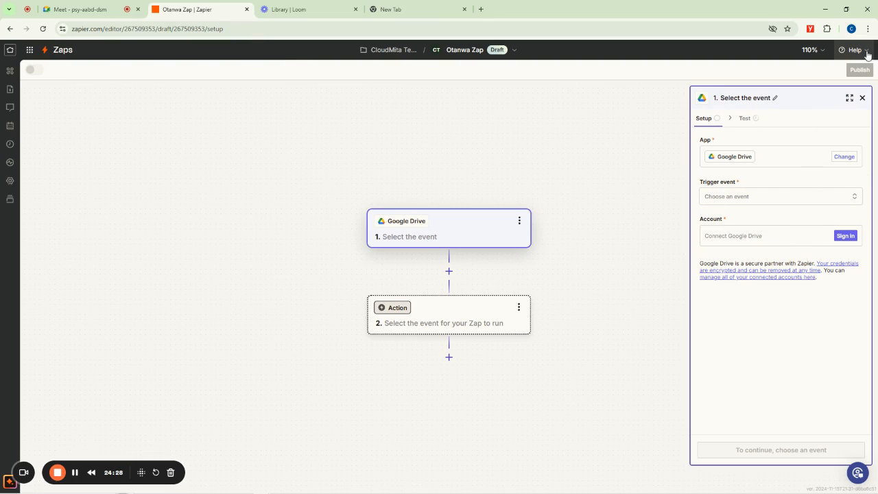
# - Increase the Zap editor's zoom to 125%
pyautogui.click(825, 50)
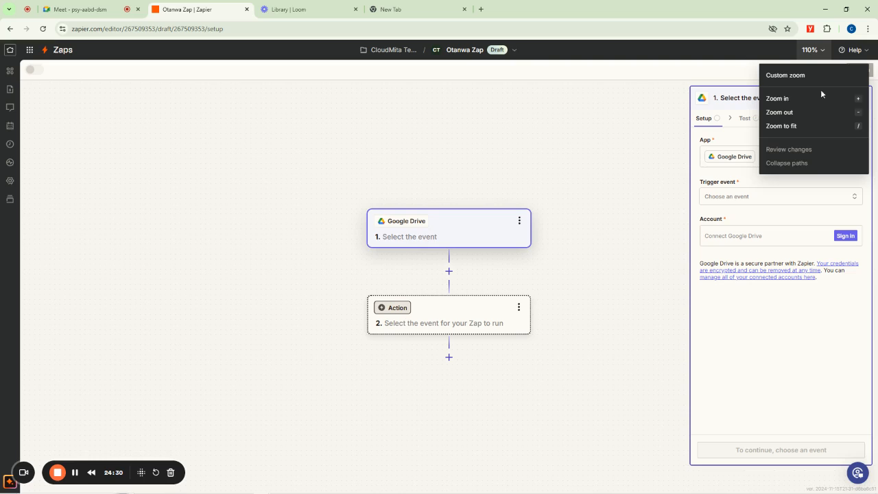
pyautogui.click(858, 96)
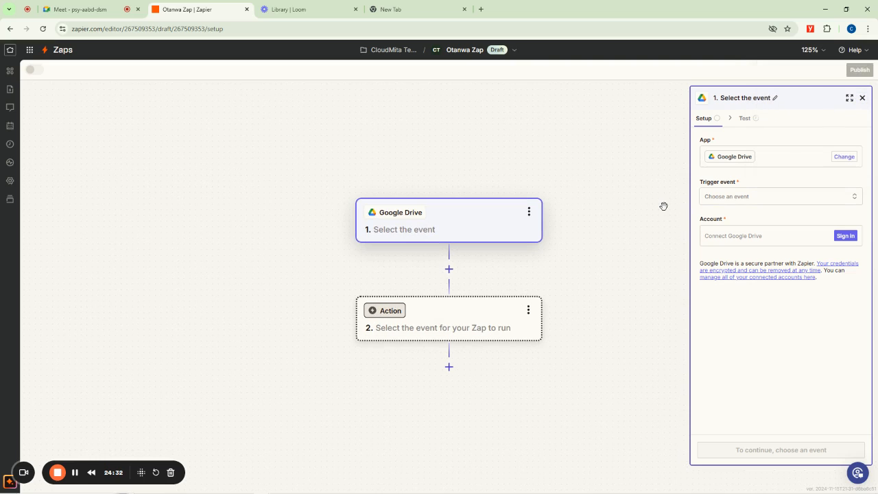
# - Switch to Google Meet, read the in-call messages, and return to the Zap editor
pyautogui.click(116, 6)
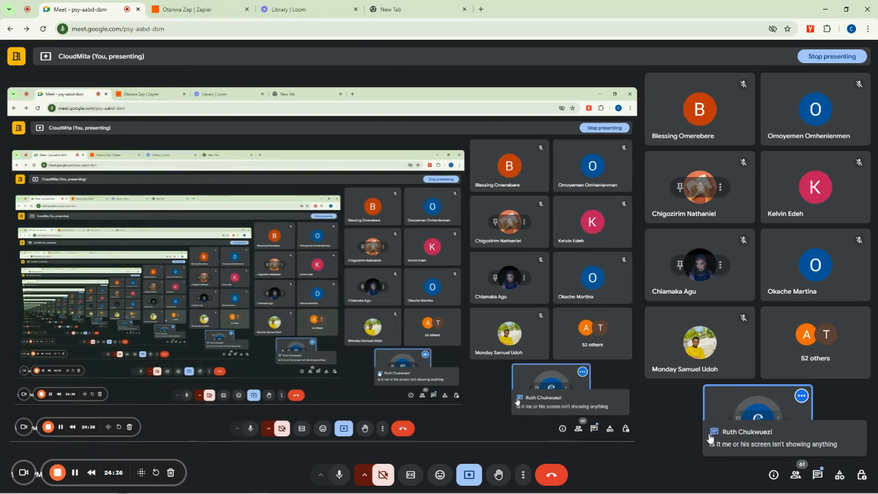
pyautogui.click(825, 473)
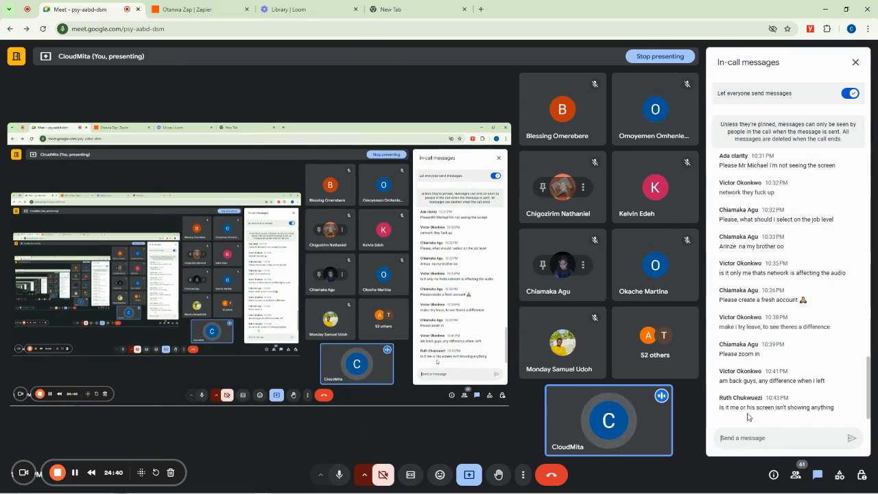
pyautogui.click(197, 6)
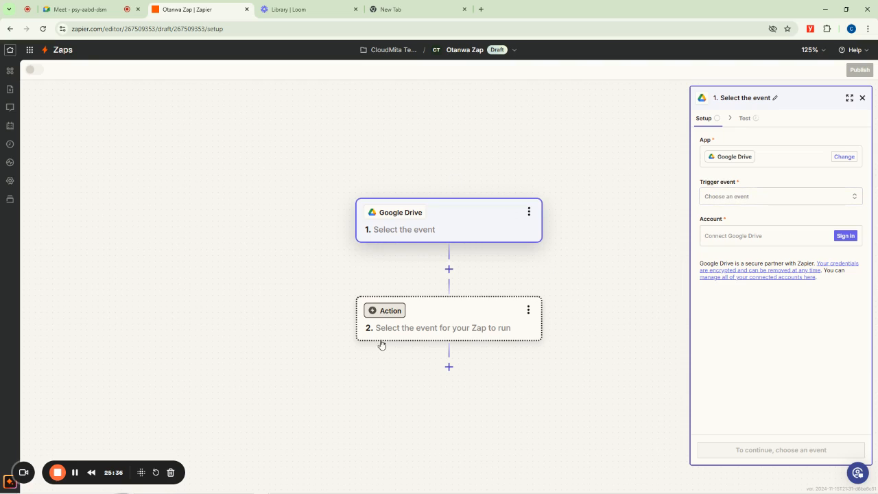
# - Review the Google Drive trigger events and set the trigger event to New File
pyautogui.click(727, 199)
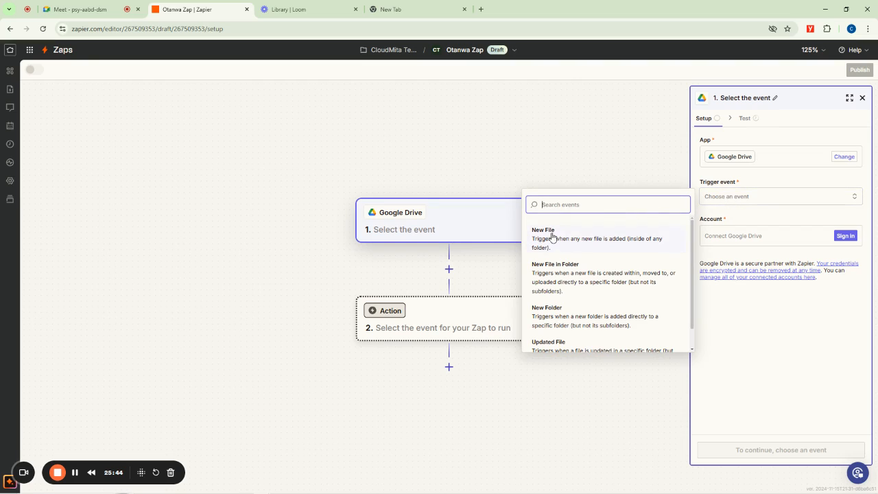
pyautogui.scroll(-1, 588, 273)
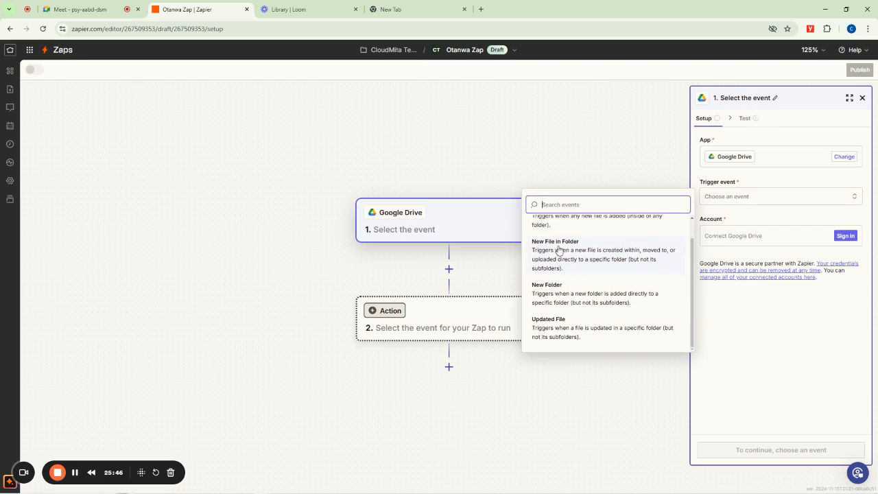
pyautogui.scroll(1, 558, 251)
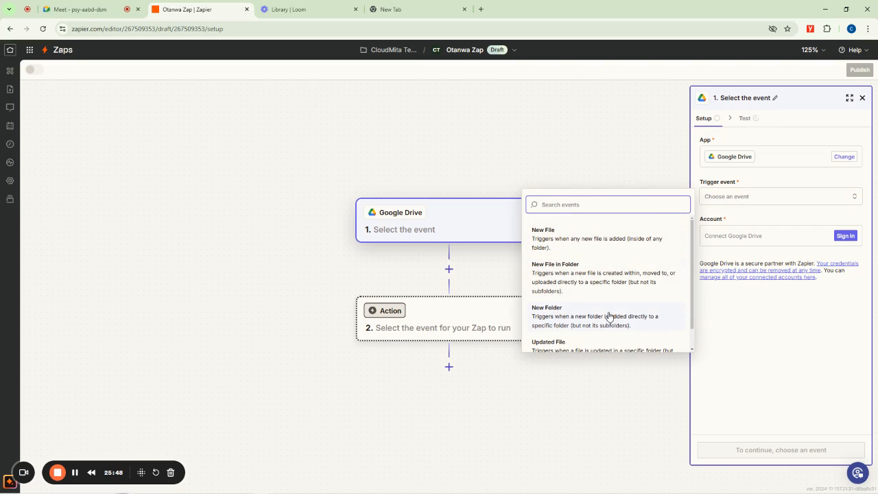
pyautogui.scroll(-1, 564, 316)
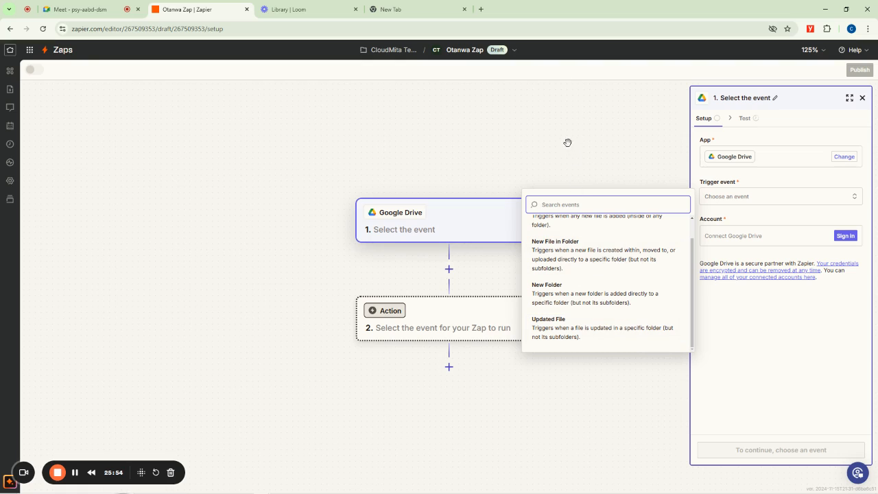
pyautogui.scroll(1, 569, 245)
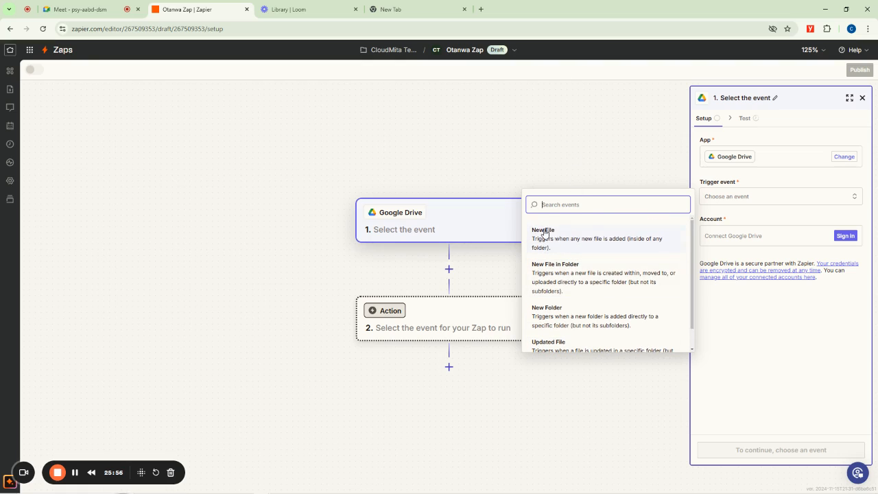
pyautogui.scroll(-1, 566, 351)
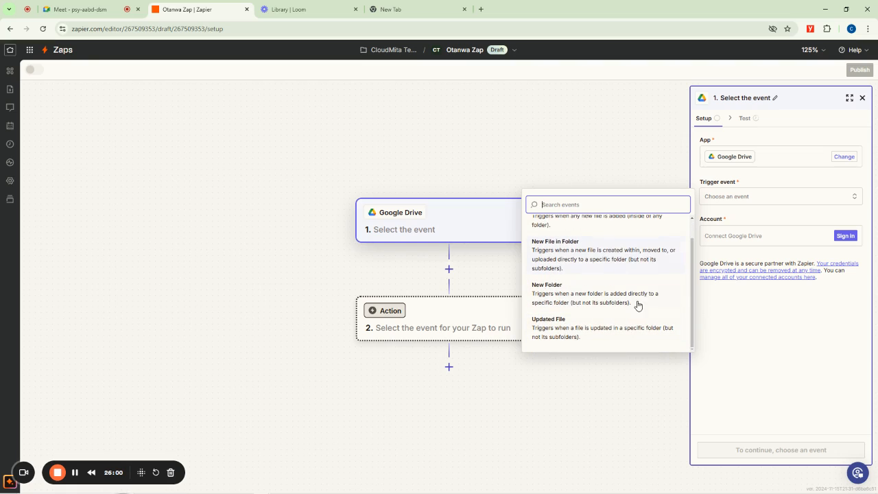
pyautogui.scroll(1, 594, 269)
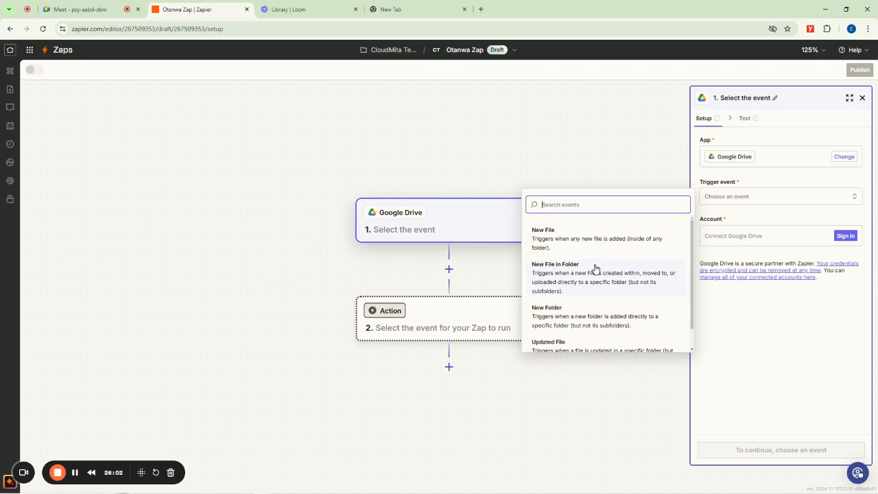
pyautogui.click(549, 234)
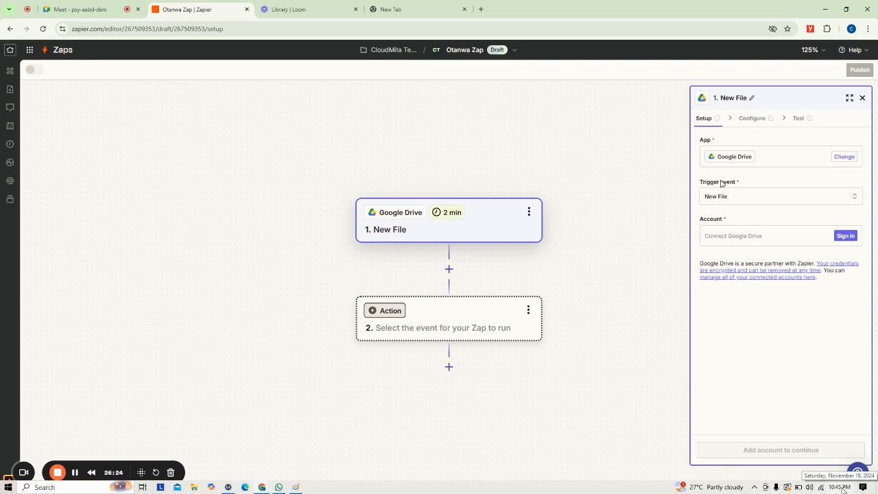
pyautogui.press('XF86MonBrightnessUp')
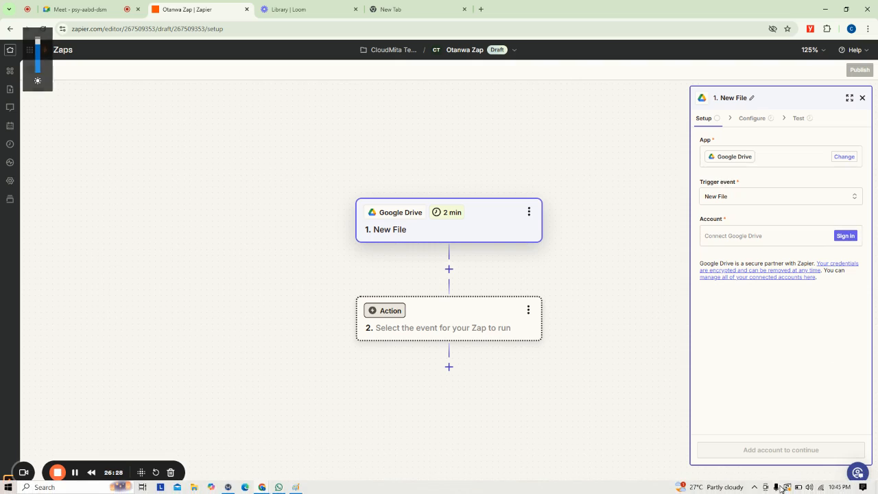
# - Connect the Google Drive account to the trigger and allow Zapier to access its files
pyautogui.click(843, 236)
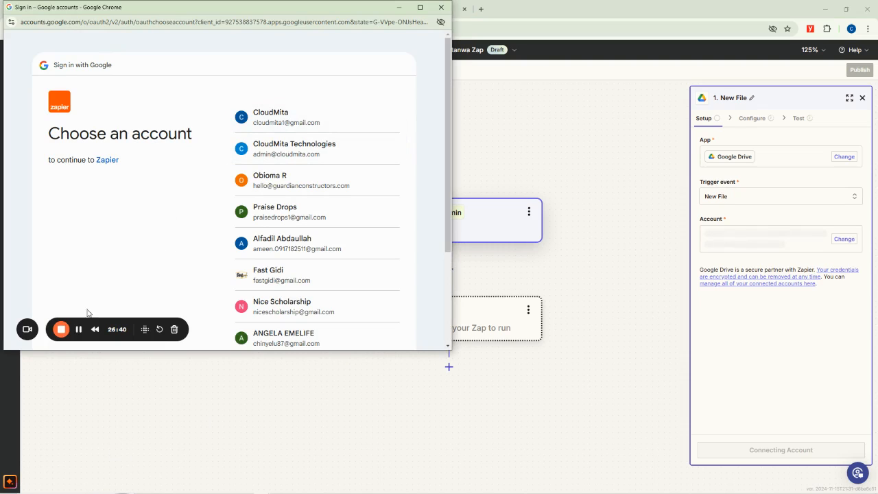
pyautogui.click(282, 306)
pyautogui.click(362, 269)
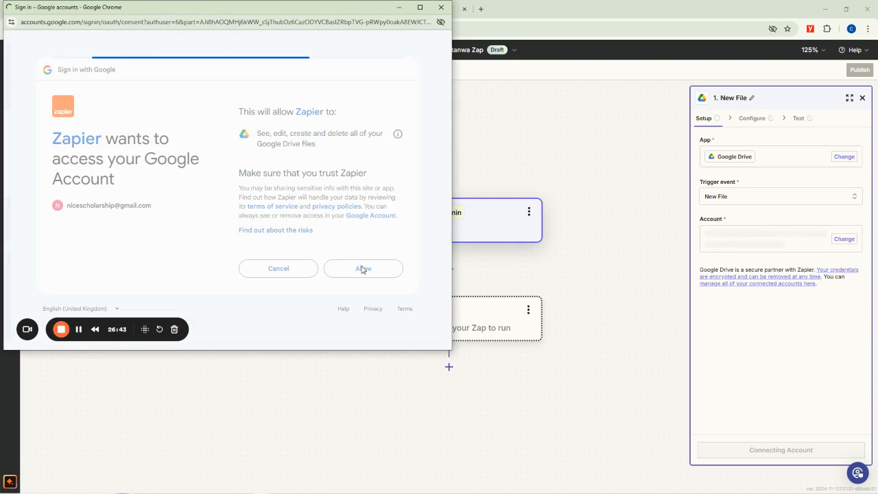
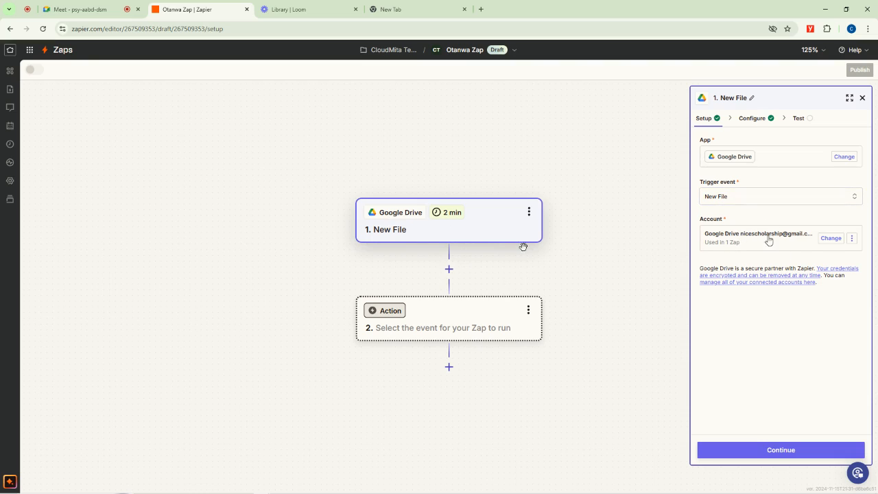
# - Continue to the trigger's configuration and set Drive to My Google Drive
pyautogui.click(787, 452)
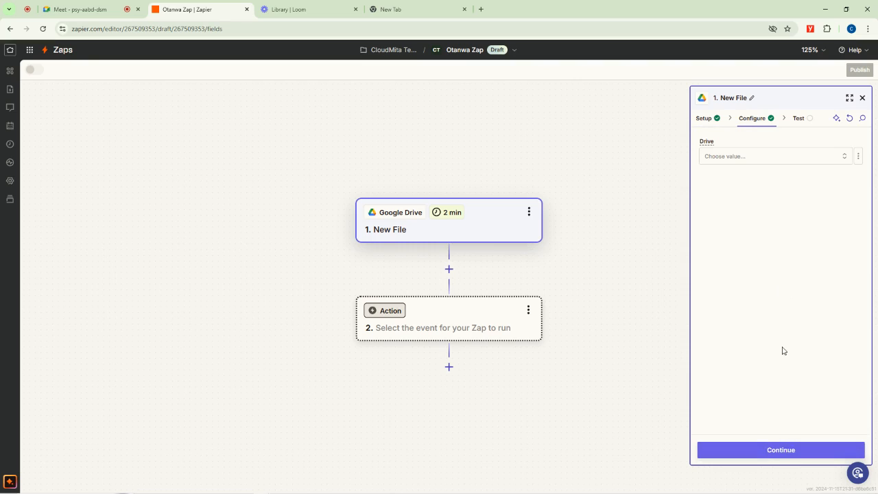
pyautogui.click(740, 161)
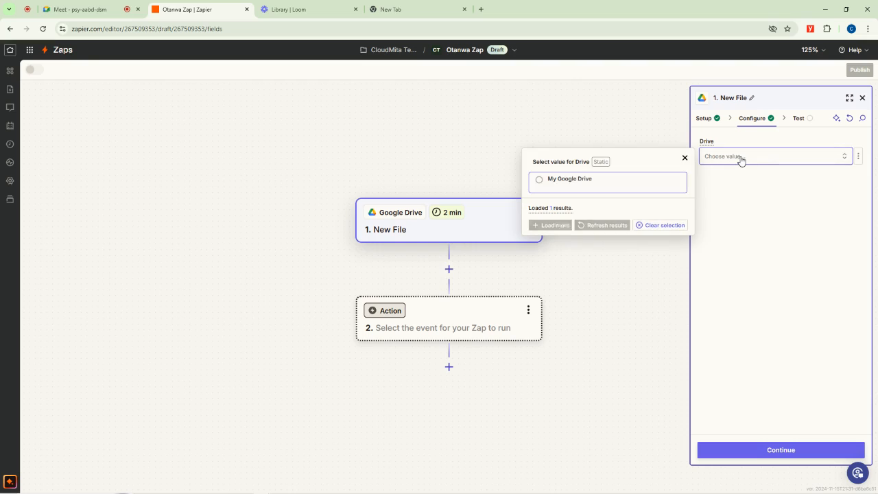
pyautogui.click(541, 181)
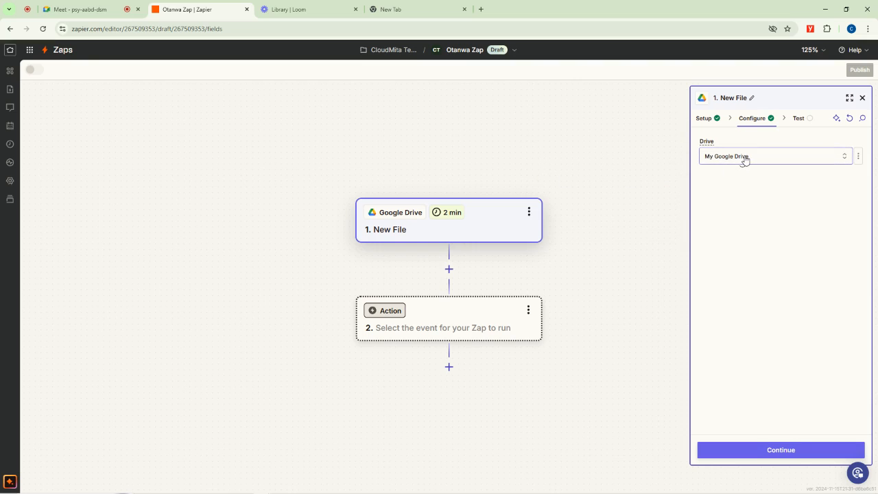
# - Load more drive options, refresh the drive list, and continue to the trigger test
pyautogui.click(744, 160)
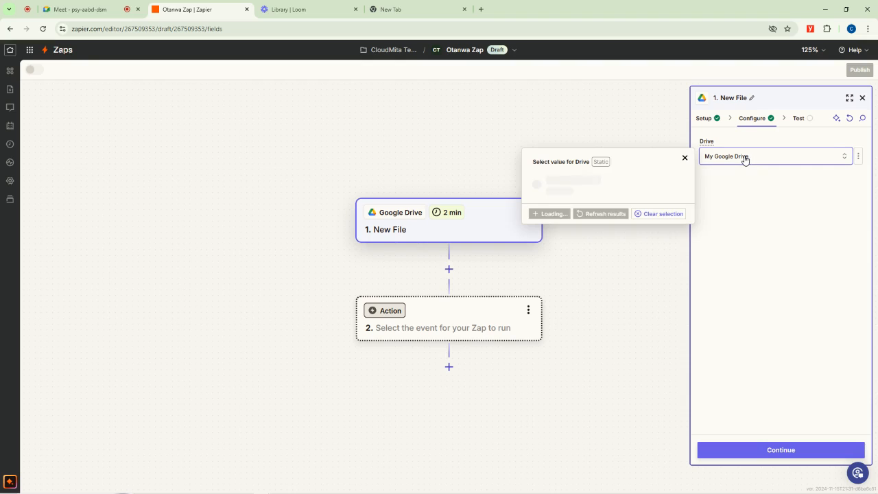
pyautogui.moveTo(541, 211)
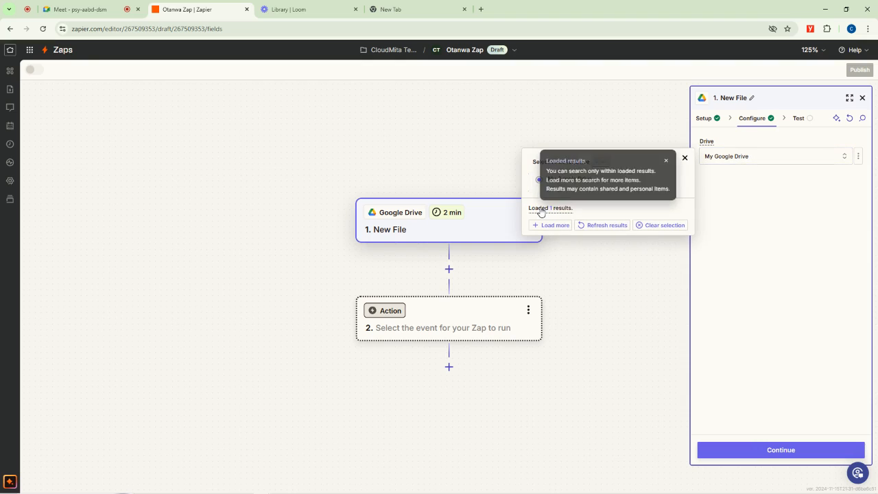
pyautogui.click(554, 225)
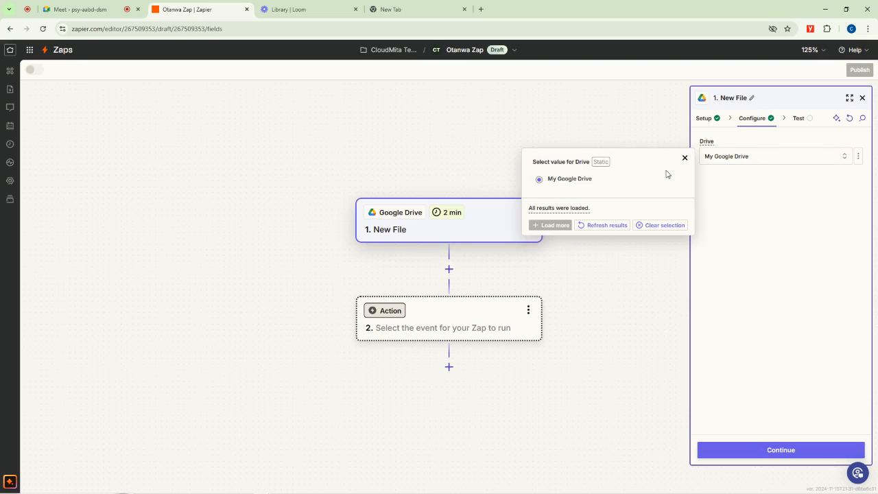
pyautogui.click(607, 227)
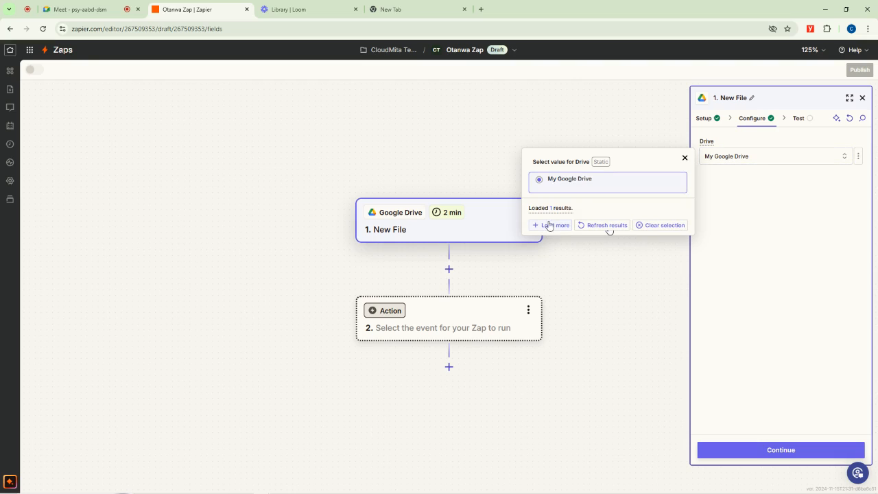
pyautogui.moveTo(550, 210)
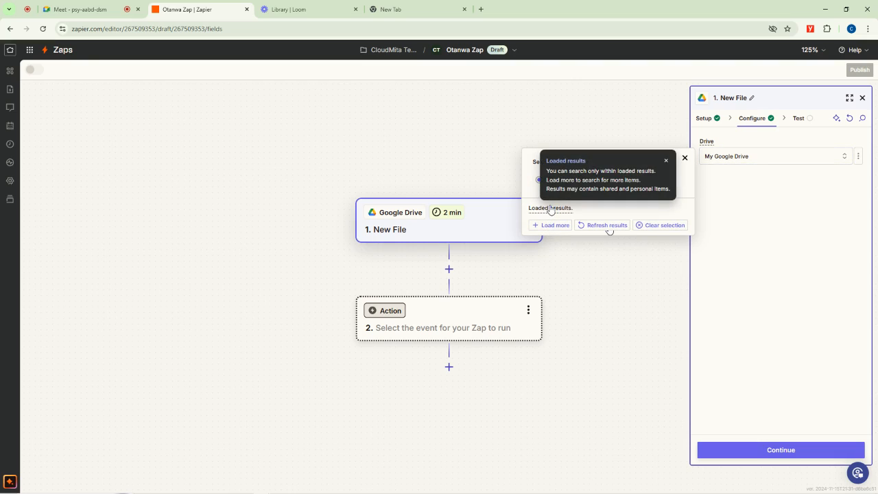
pyautogui.click(779, 450)
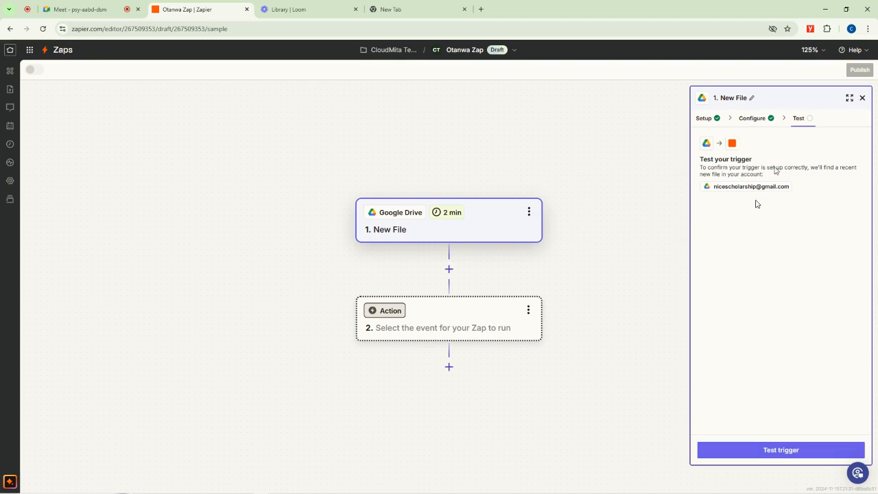
# - Review the trigger's setup and configuration, and reload the available Drive options
pyautogui.click(752, 120)
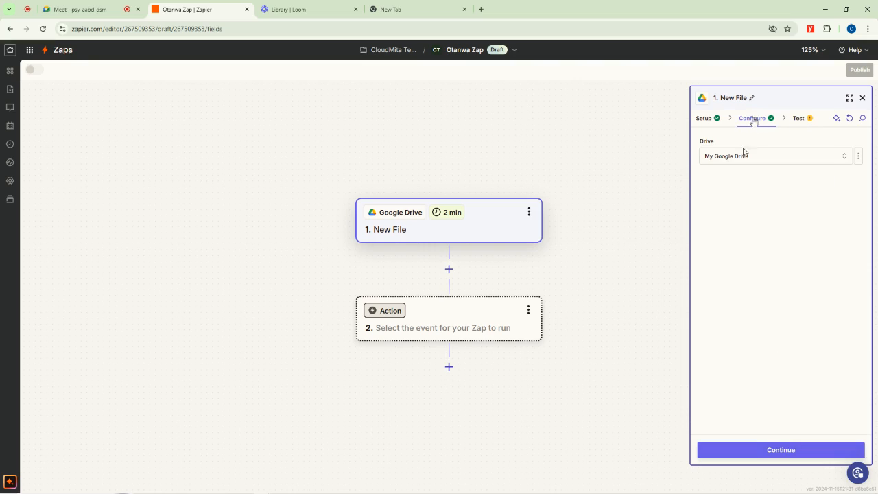
pyautogui.click(706, 117)
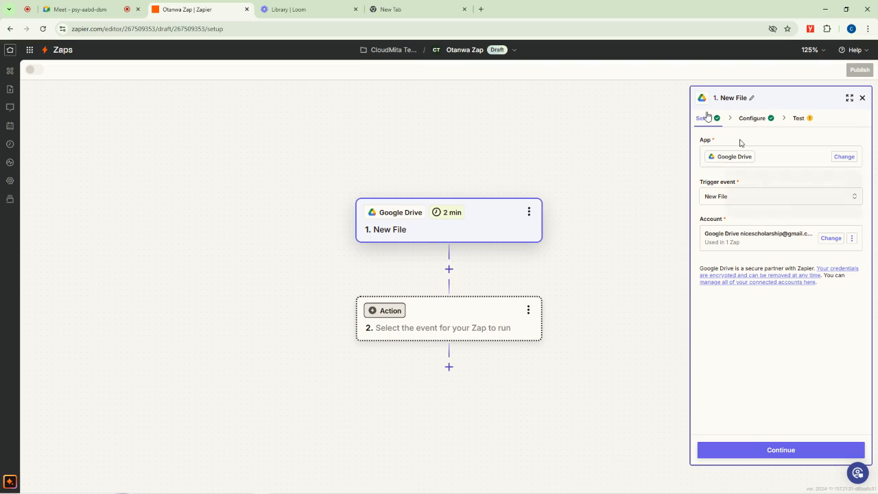
pyautogui.click(748, 118)
pyautogui.click(748, 158)
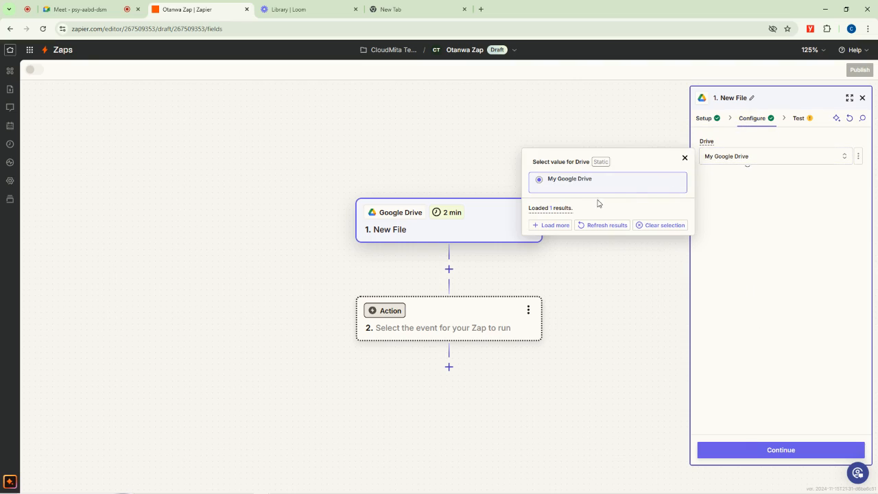
pyautogui.click(551, 225)
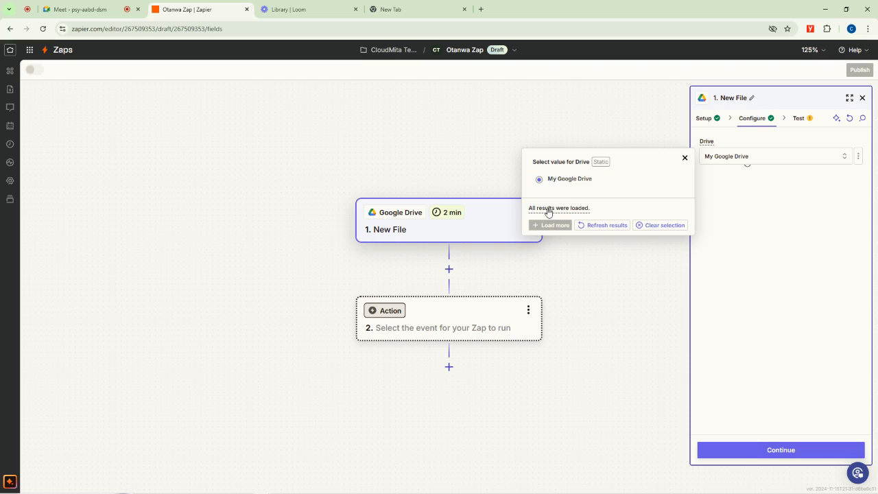
pyautogui.moveTo(548, 212)
pyautogui.click(601, 227)
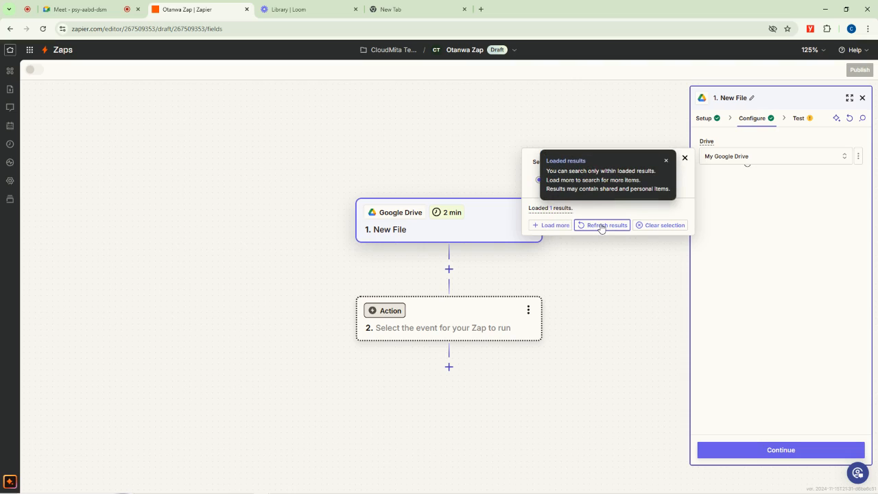
# - Clear the Drive selection and choose My Google Drive again
pyautogui.click(659, 213)
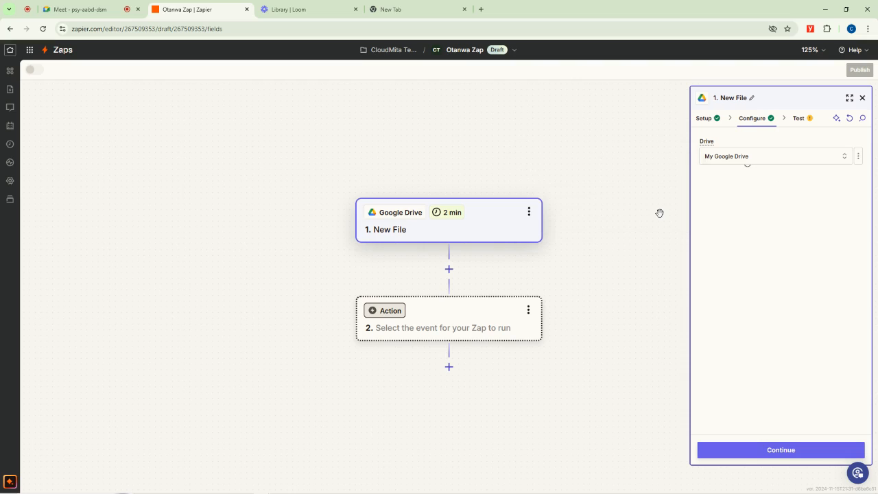
pyautogui.click(744, 157)
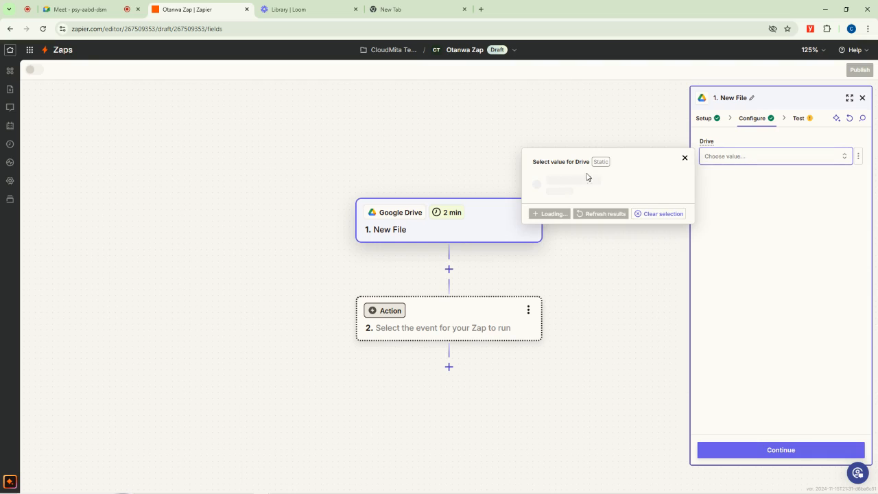
pyautogui.click(549, 181)
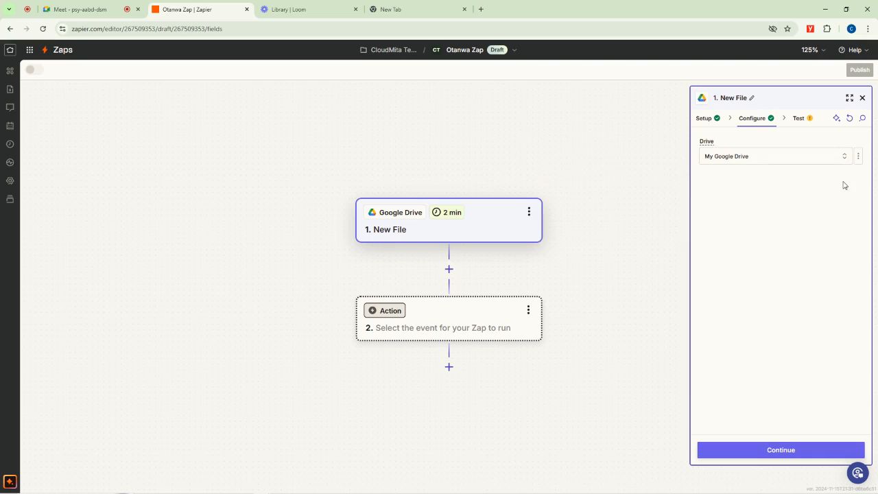
# - Try to switch the Drive field to a custom value and check the field's description
pyautogui.click(857, 156)
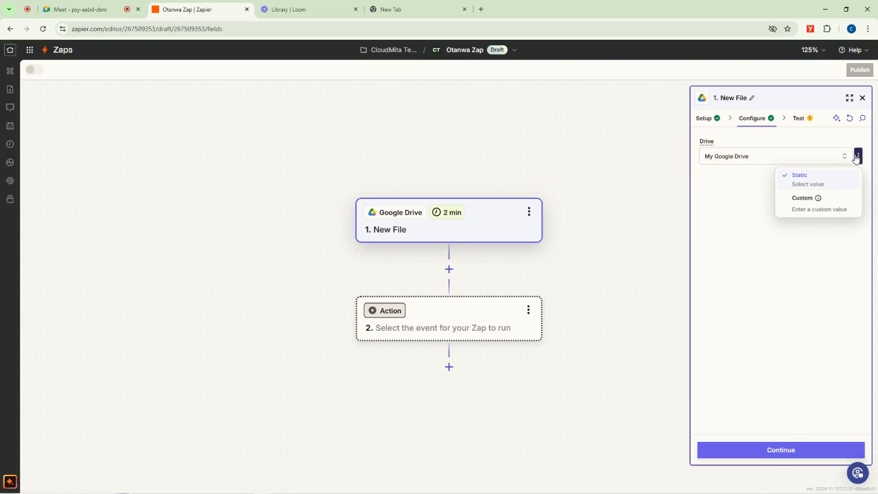
pyautogui.click(806, 204)
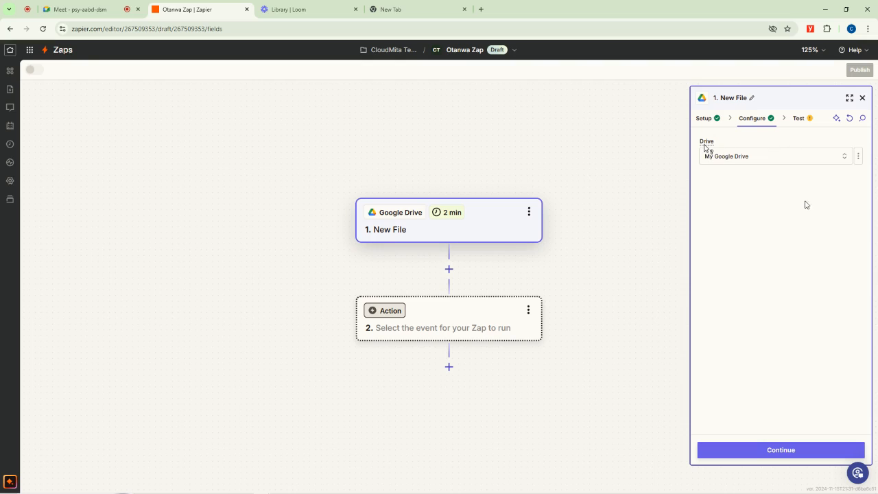
pyautogui.click(708, 144)
pyautogui.click(827, 70)
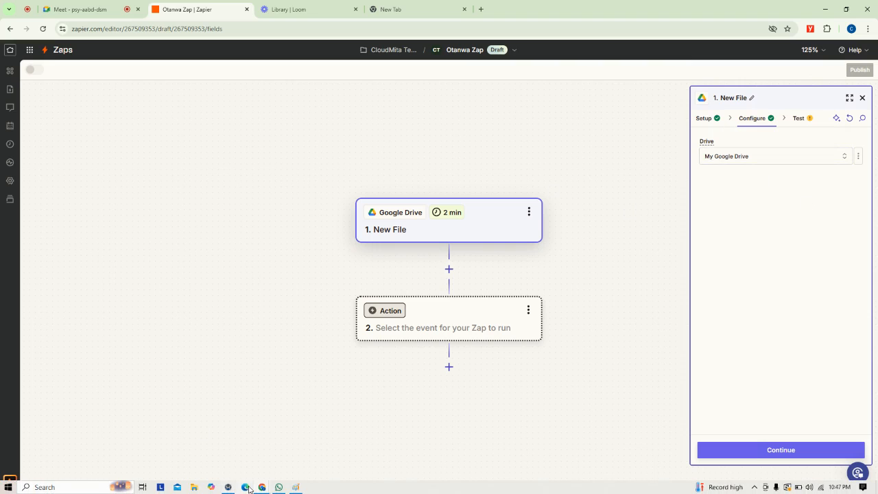
# - Set the WhatsApp Send Message action's template to New Message and check its preview text and Name field
pyautogui.click(76, 9)
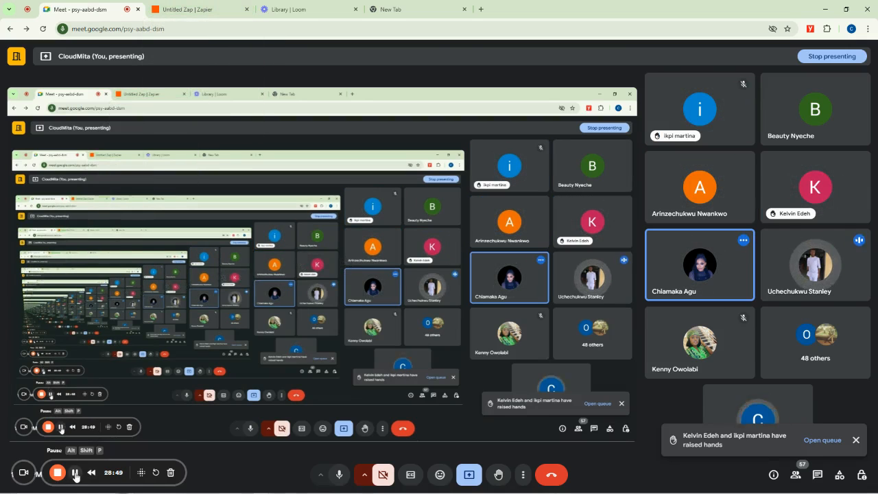
pyautogui.click(197, 9)
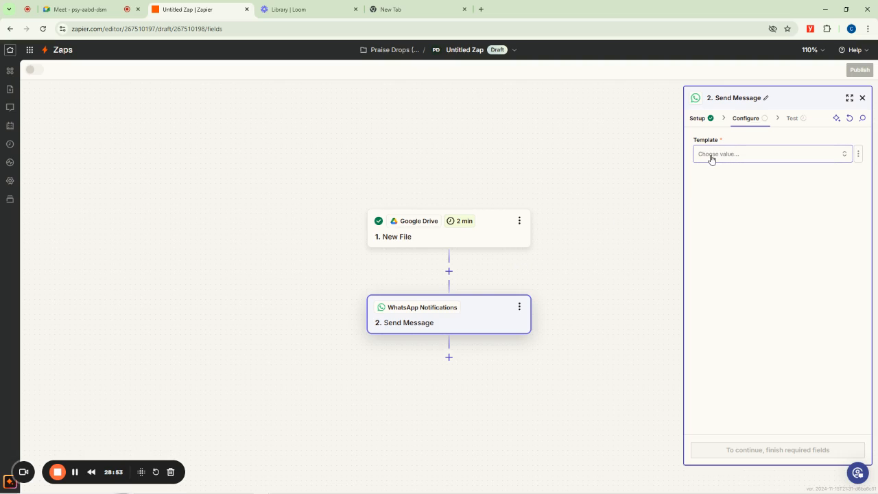
pyautogui.click(726, 156)
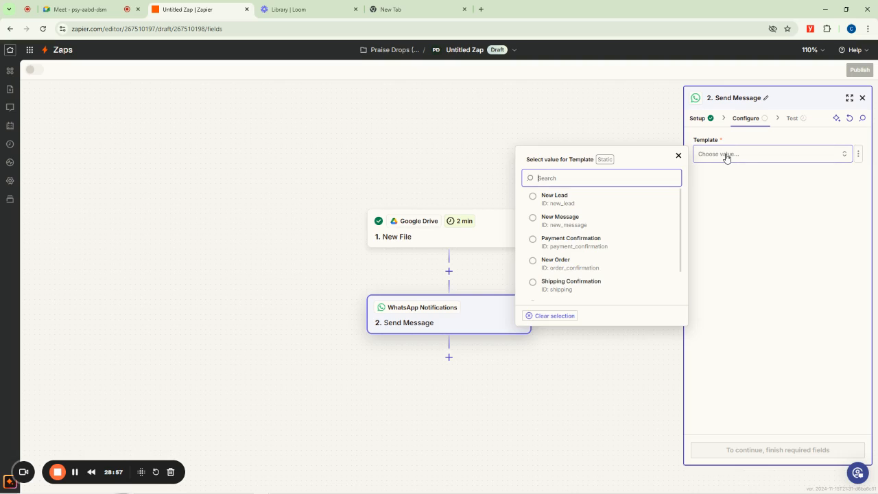
pyautogui.scroll(-1, 609, 215)
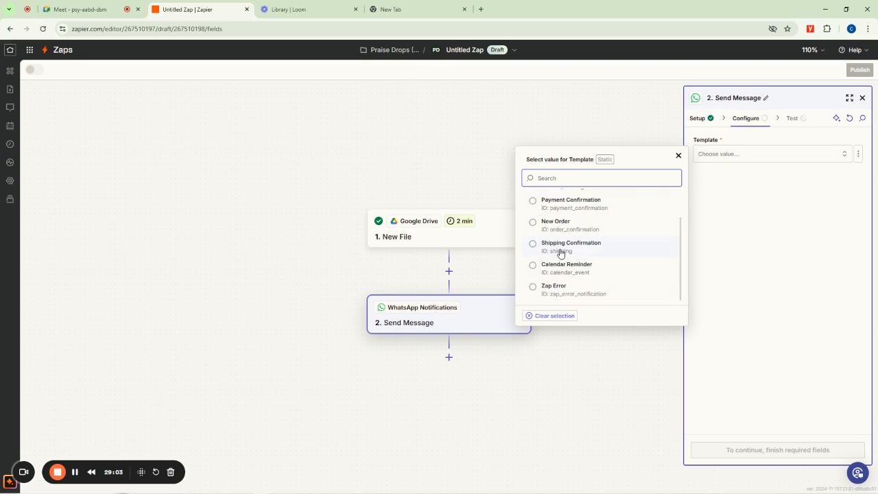
pyautogui.scroll(1, 593, 249)
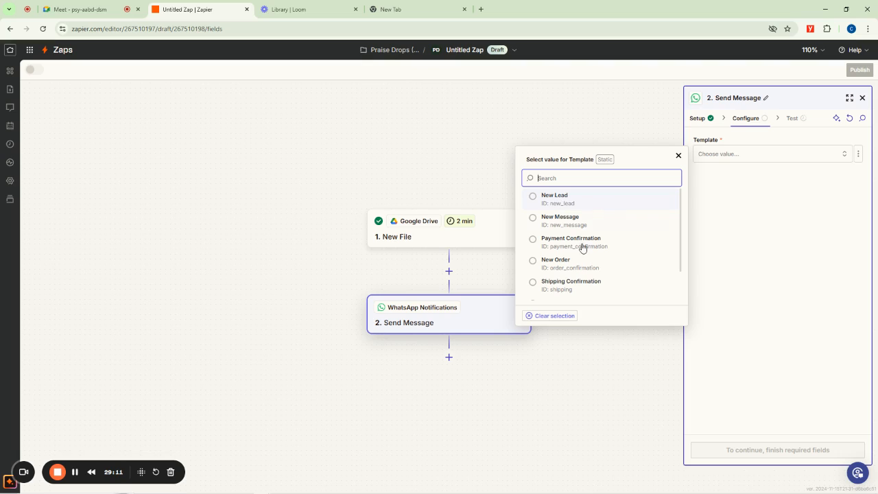
pyautogui.scroll(-2, 572, 280)
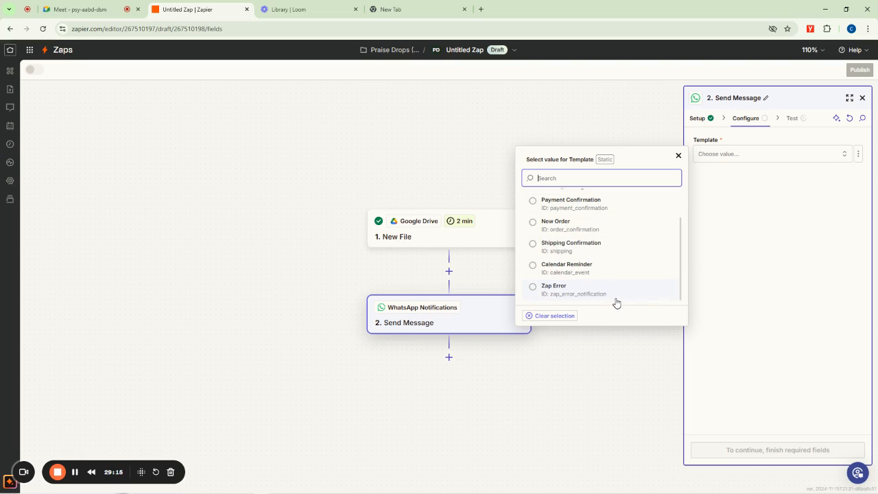
pyautogui.scroll(2, 598, 285)
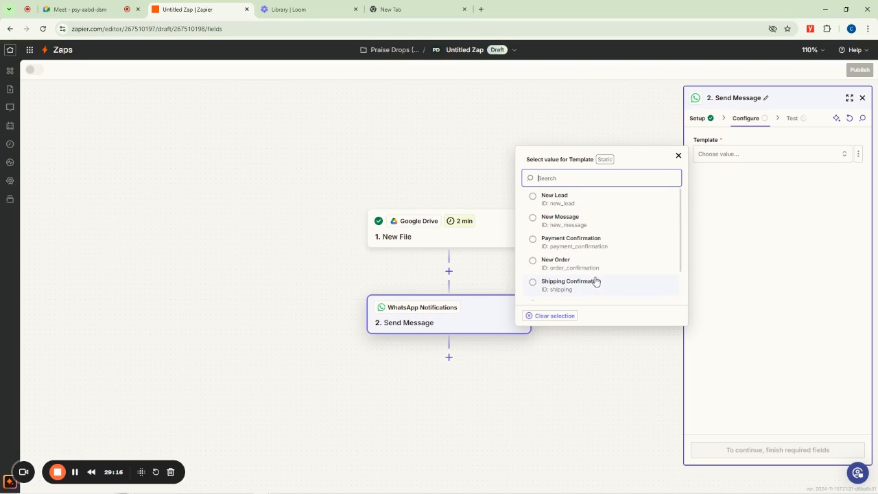
pyautogui.click(556, 223)
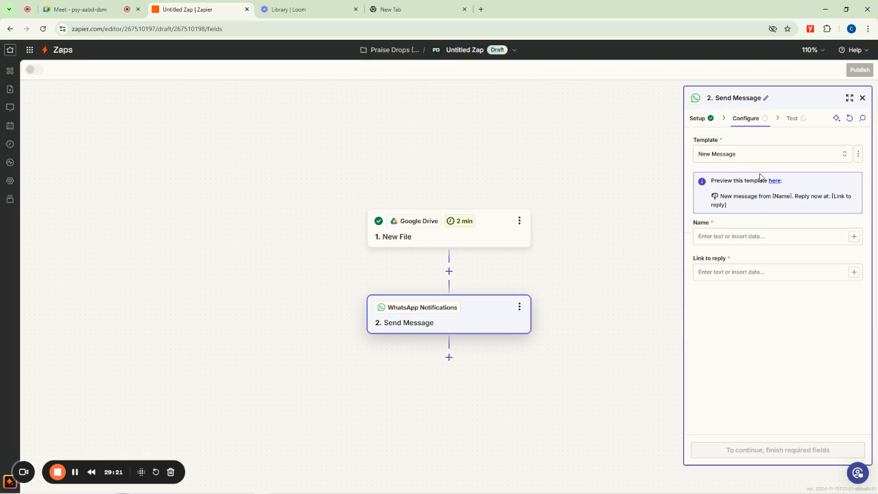
pyautogui.click(746, 236)
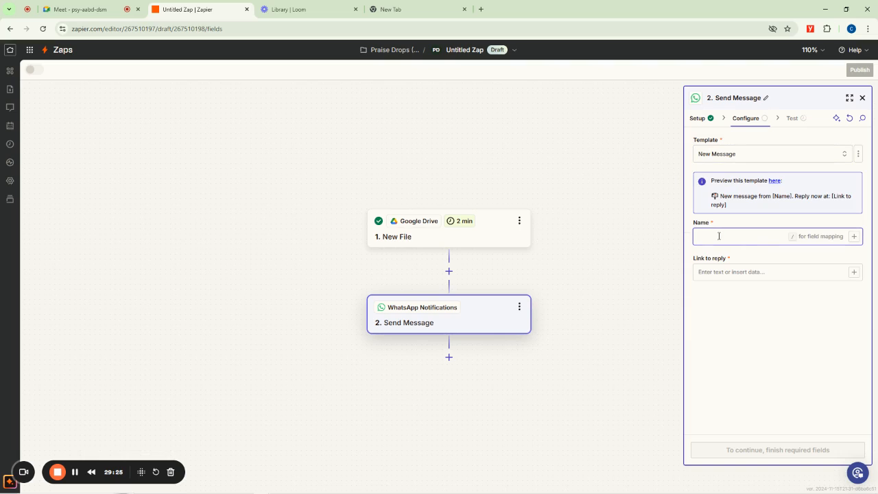
pyautogui.click(755, 196)
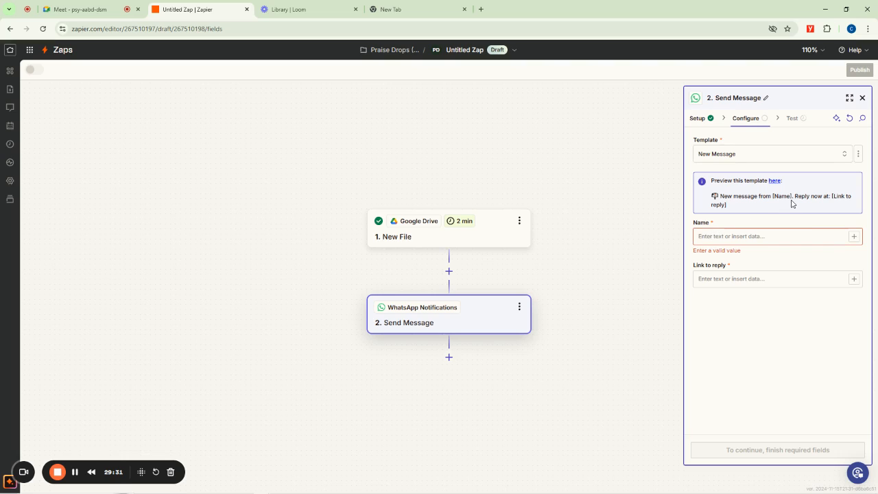
pyautogui.click(737, 231)
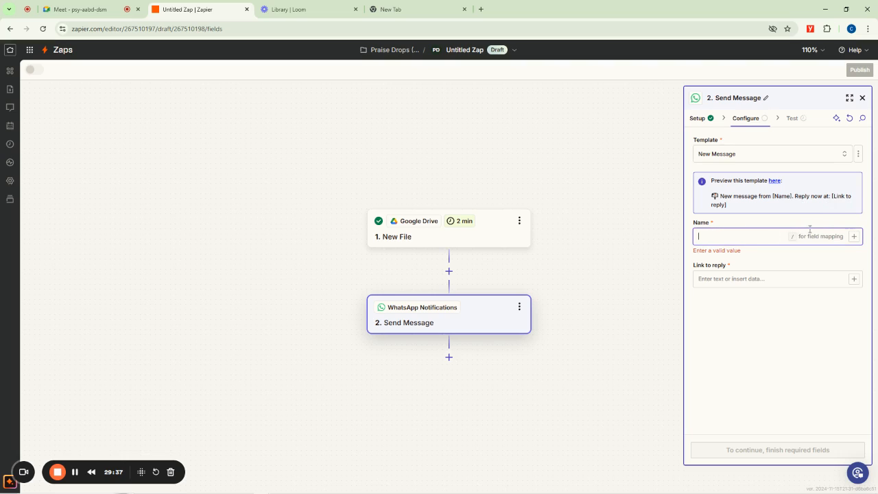
# - Change the message template to New Lead and go through its required fields
pyautogui.click(723, 154)
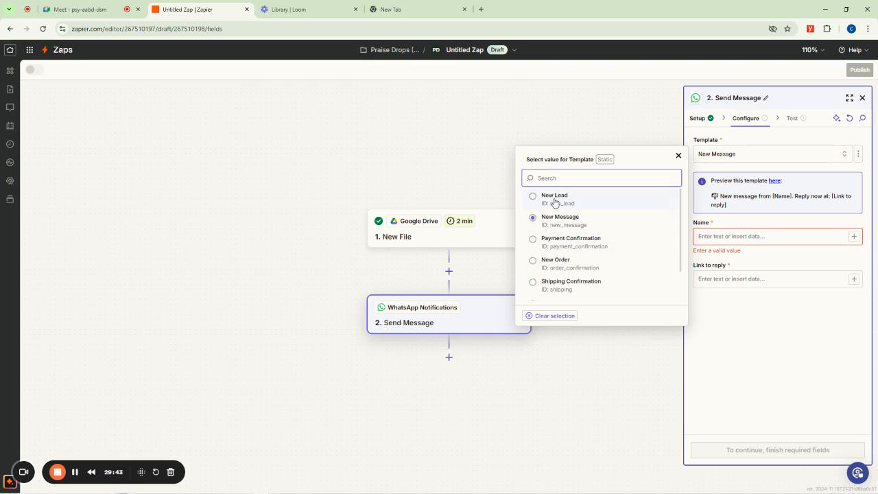
pyautogui.scroll(-1, 580, 255)
pyautogui.scroll(2, 566, 250)
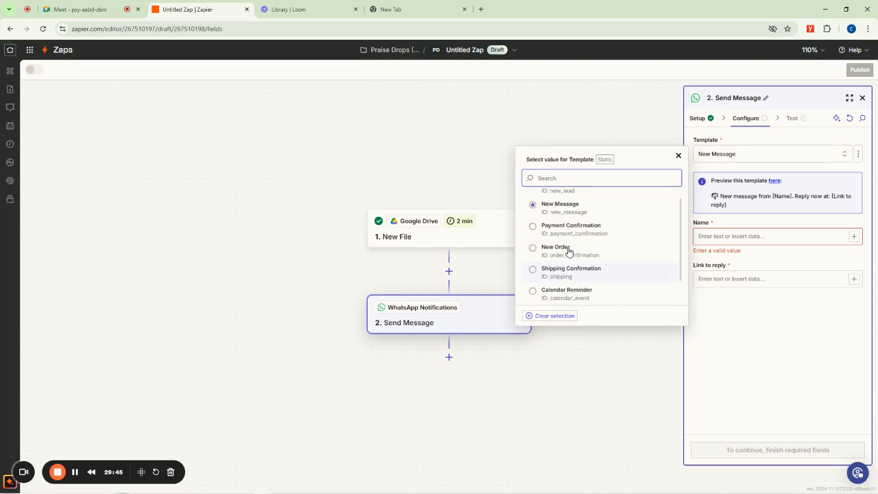
pyautogui.click(554, 198)
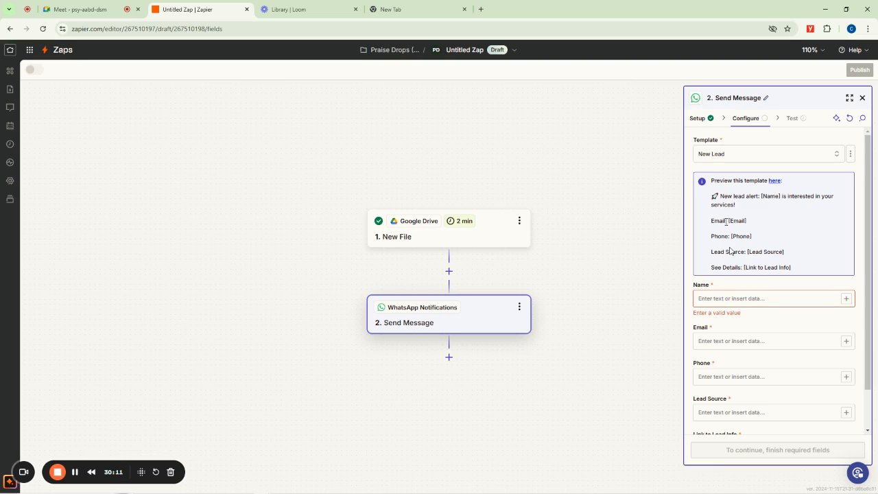
pyautogui.click(712, 299)
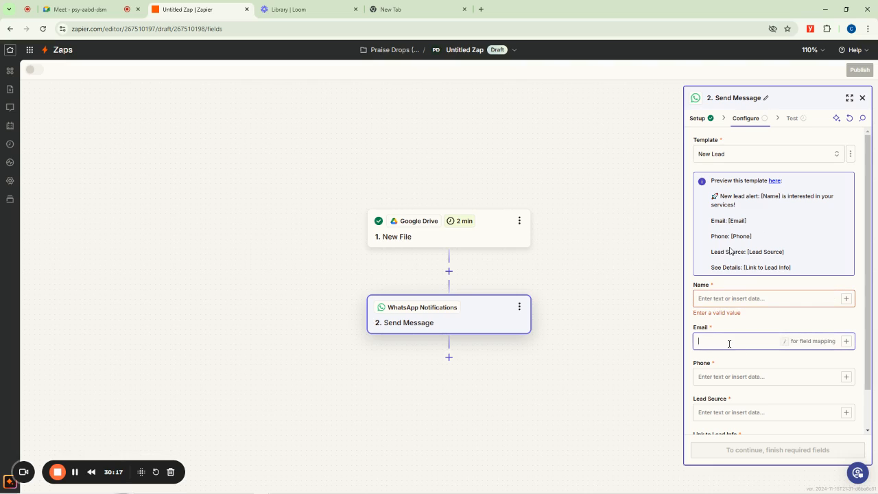
pyautogui.click(721, 377)
pyautogui.click(731, 414)
pyautogui.scroll(-1, 747, 381)
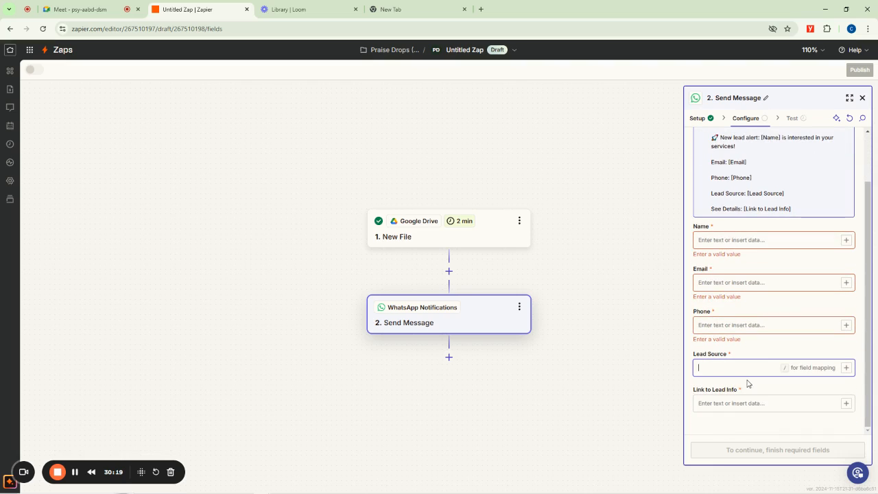
pyautogui.scroll(2, 717, 219)
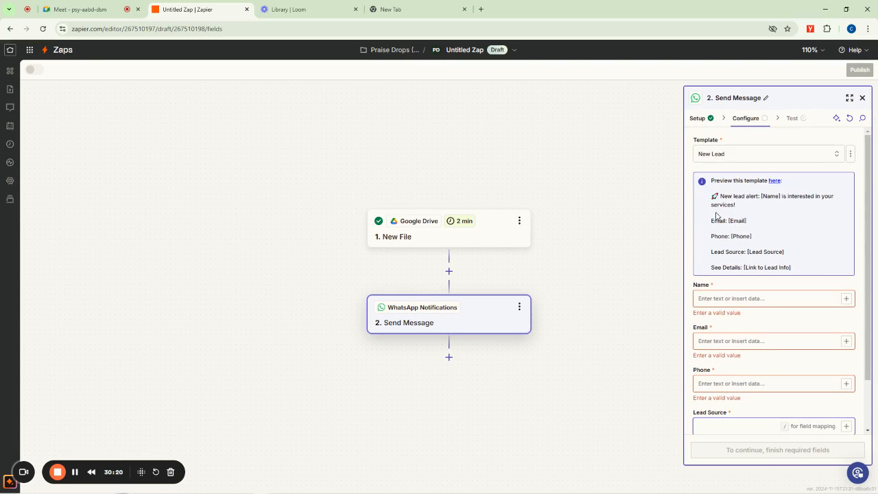
# - Change the message template to Shipping Confirmation and try out the Shipment Tracking Link field
pyautogui.click(729, 153)
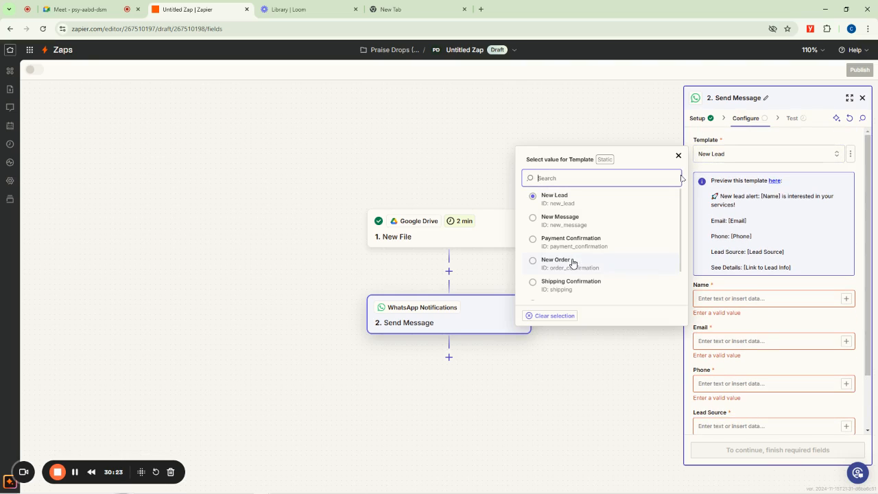
pyautogui.scroll(-1, 573, 266)
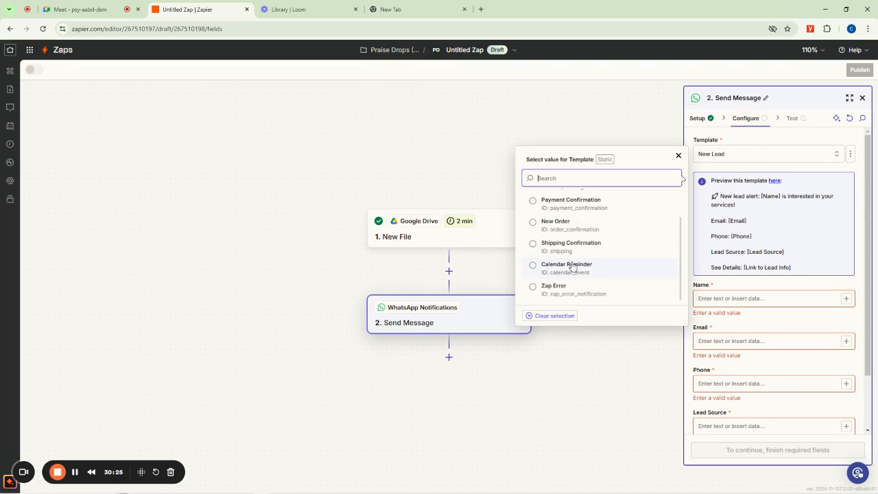
pyautogui.click(566, 244)
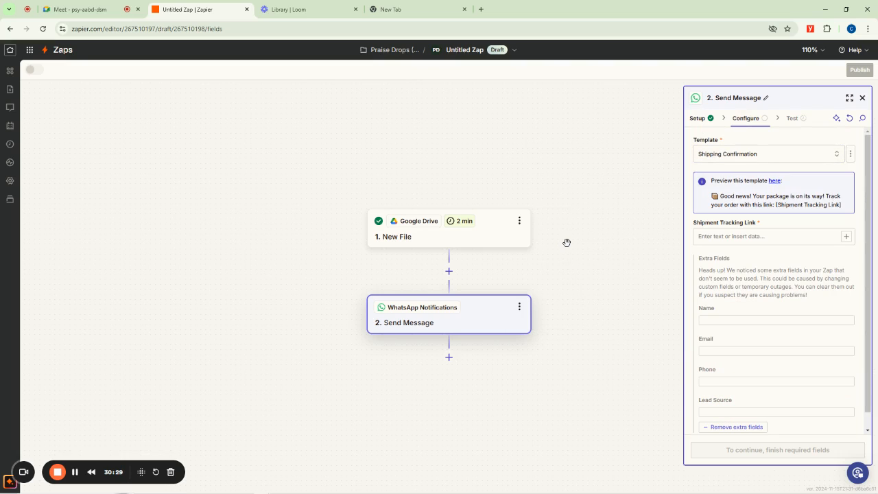
pyautogui.click(731, 236)
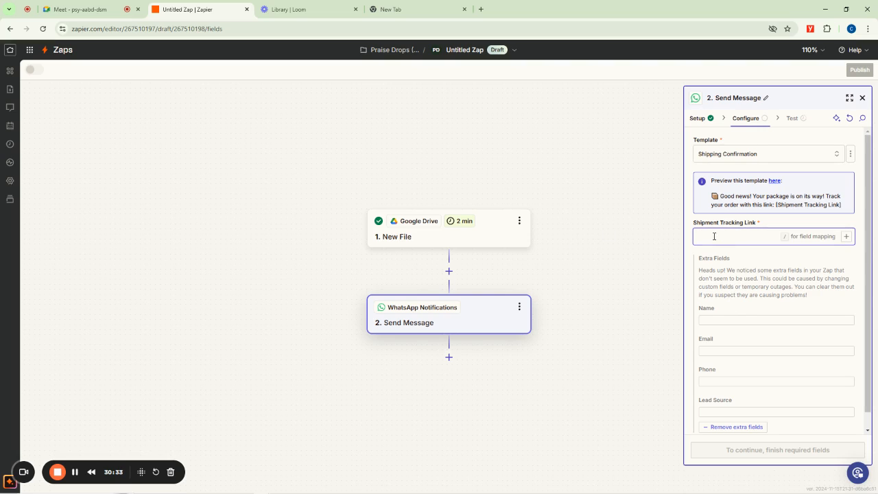
pyautogui.scroll(-1, 776, 335)
pyautogui.scroll(1, 752, 321)
pyautogui.write('d')
pyautogui.press('BackSpace')
pyautogui.press('BackSpace')
# - View the Shipping Confirmation template's sample message, and return to the Zap to check the extra fields
pyautogui.click(774, 181)
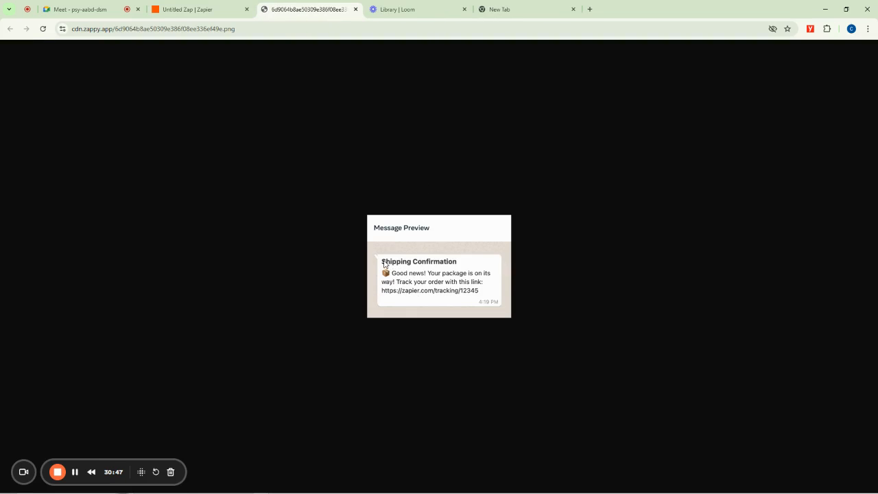
pyautogui.moveTo(380, 261); pyautogui.dragTo(456, 261)
pyautogui.click(214, 7)
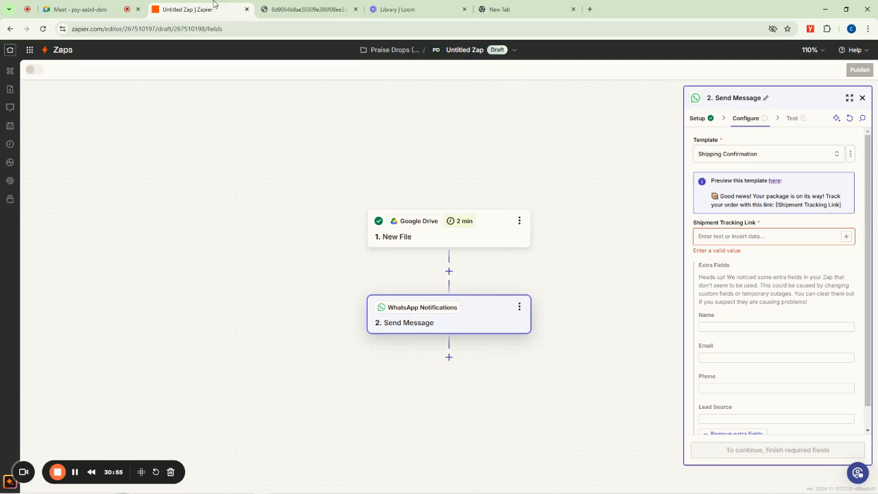
pyautogui.scroll(-1, 800, 323)
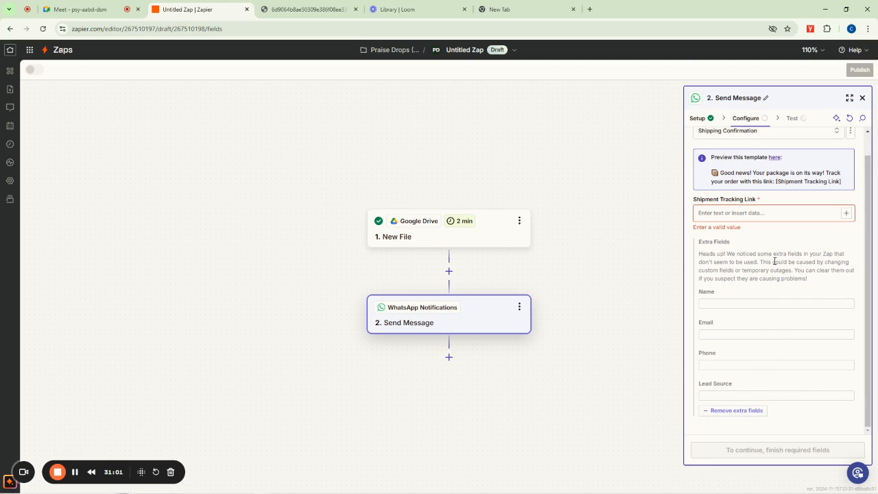
# - Read the class's in-call messages in Google Meet and return to the Zap
pyautogui.click(57, 4)
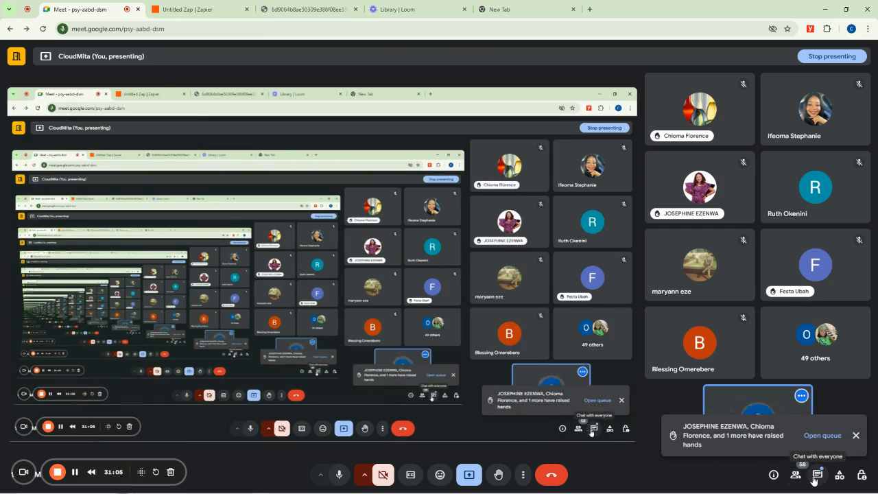
pyautogui.click(809, 477)
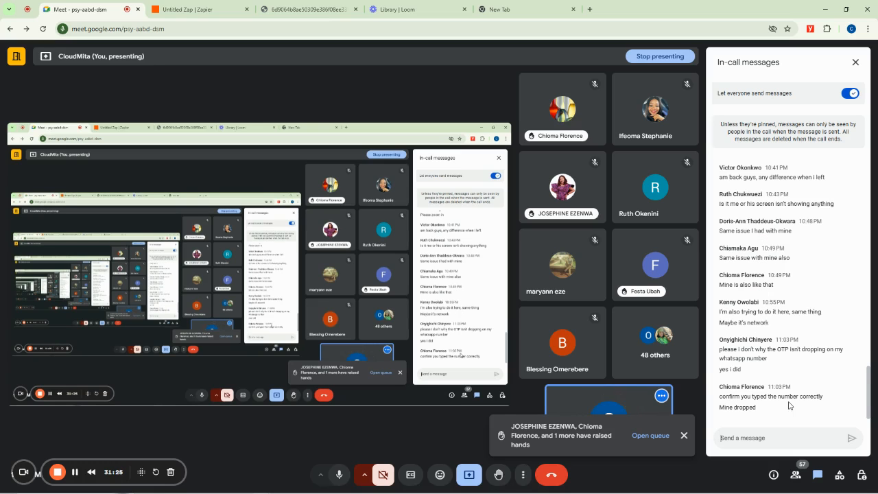
pyautogui.hotkey('ctrl', 'Tab')
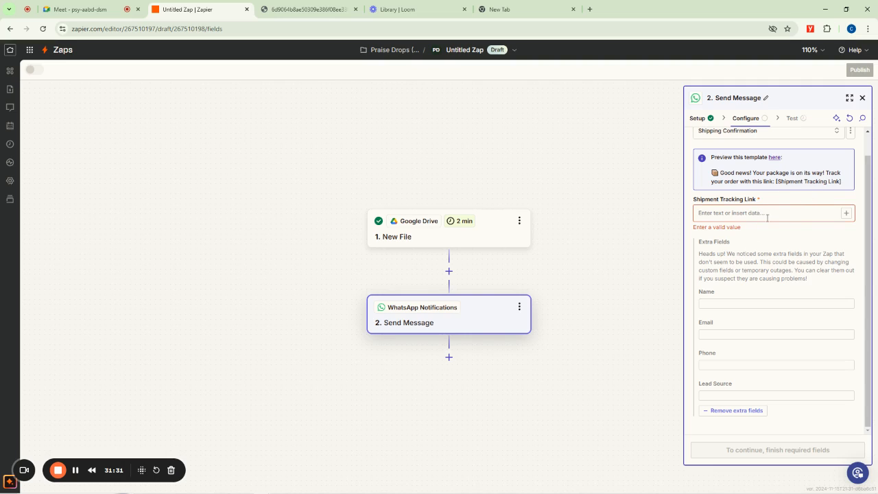
# - Start the Shipment Tracking Link text with "Dear" and the recipient's full name, followed by a line break
pyautogui.click(729, 217)
pyautogui.click(713, 212)
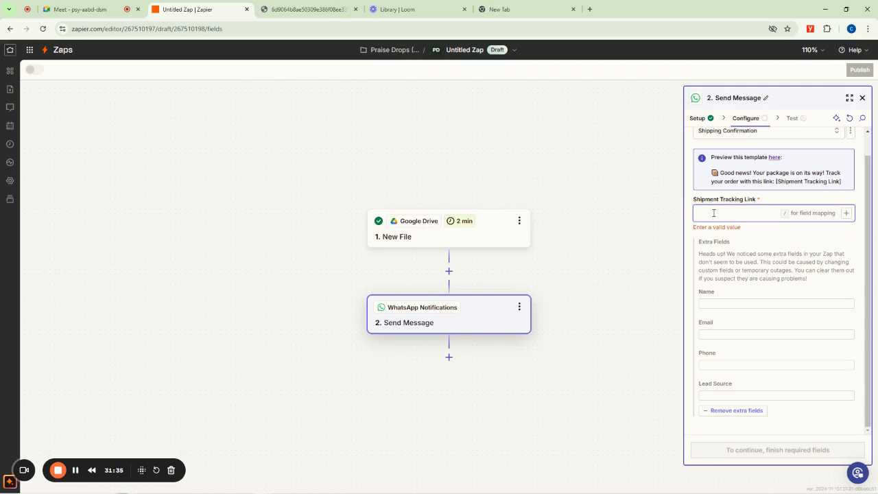
pyautogui.write('Dear Sir')
pyautogui.press('Return')
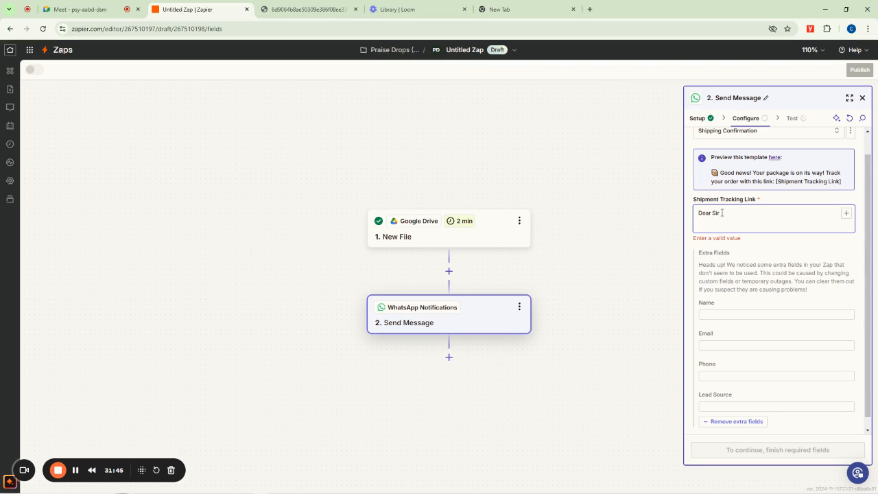
pyautogui.moveTo(719, 213); pyautogui.dragTo(712, 214)
pyautogui.write('Michael Scofield')
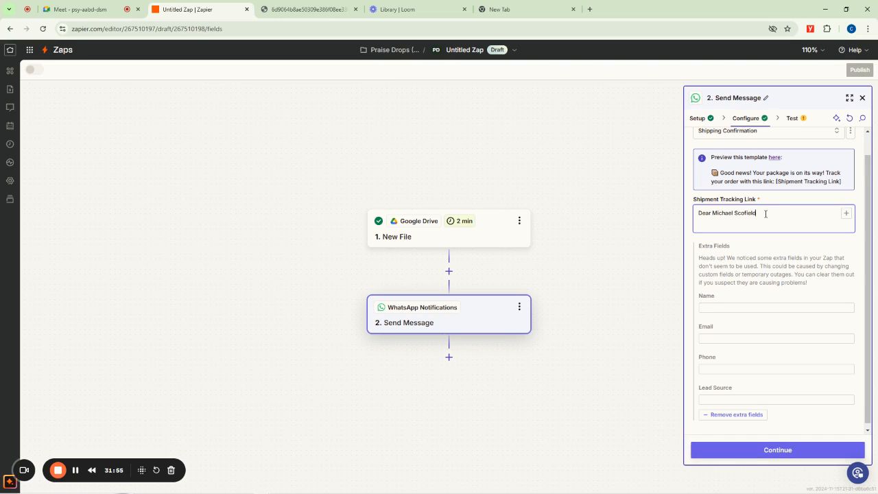
pyautogui.press('Return')
# - Add the Google Drive Owners Display Name to the Shipment Tracking Link text, followed by "has sent you a file on your Drive, file name is"
pyautogui.click(846, 214)
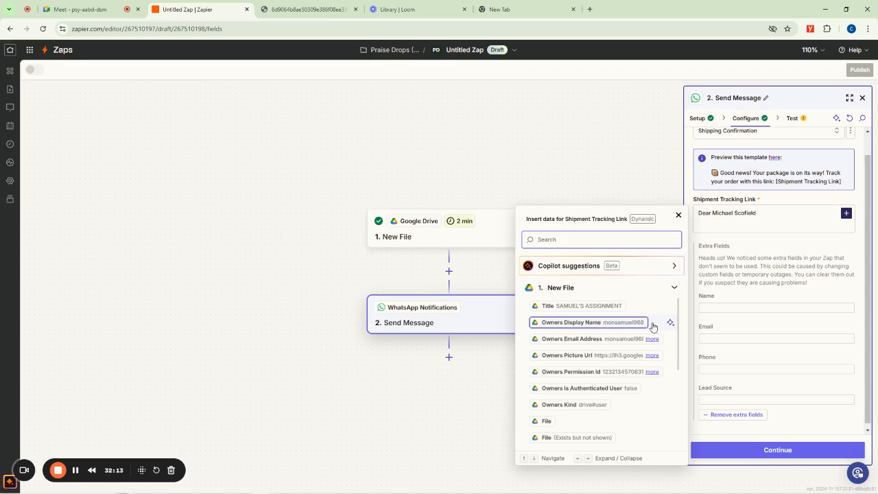
pyautogui.click(567, 322)
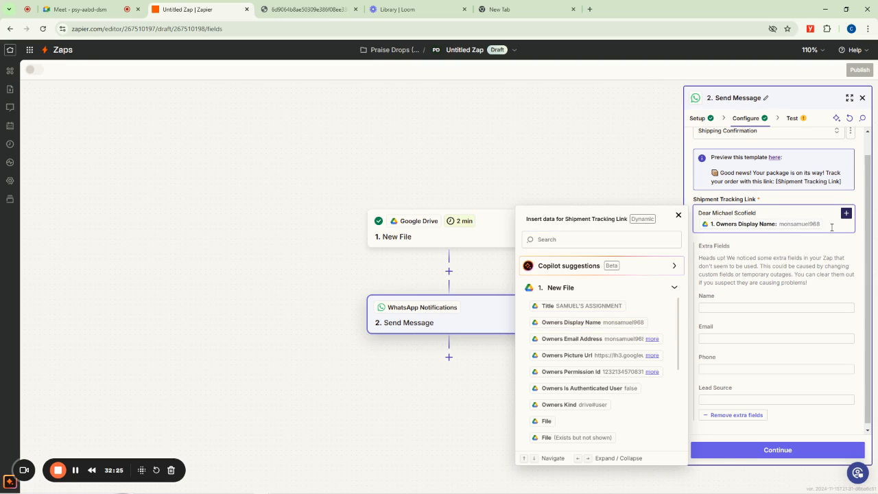
pyautogui.write('Has sent you')
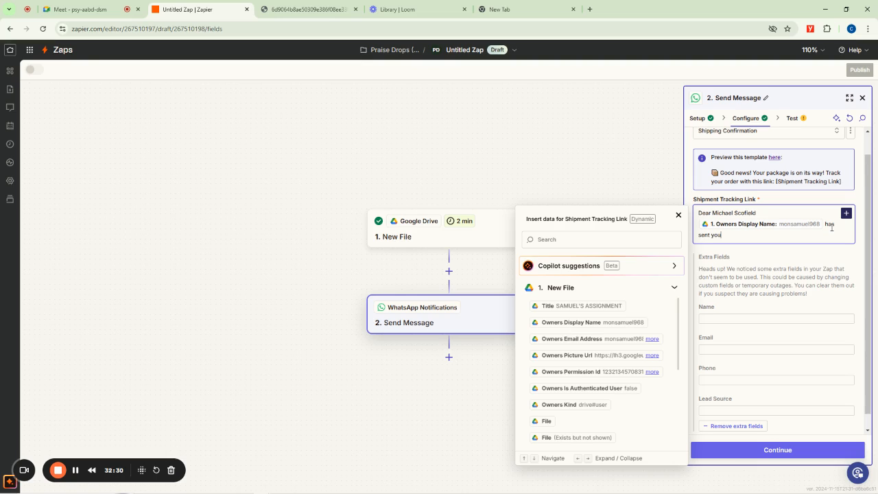
pyautogui.write(' a file on your')
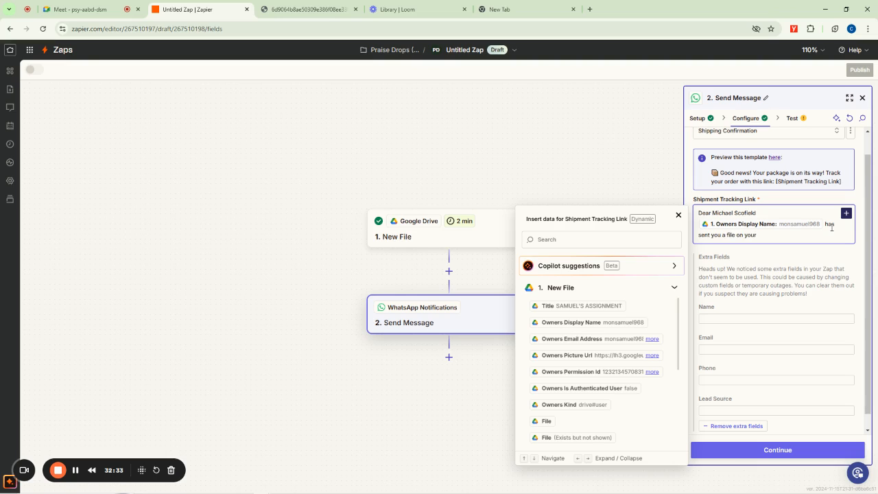
pyautogui.write(' Drive, file name is')
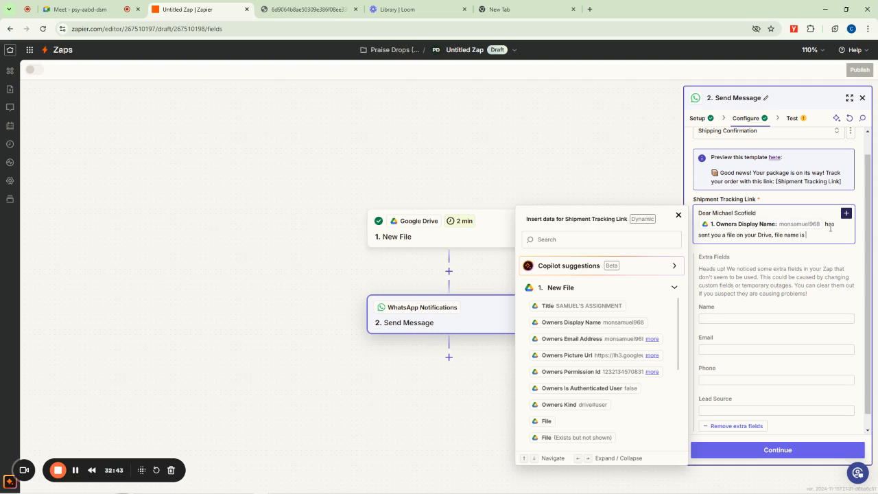
# - Insert the Google Drive file Title in quotation marks and end the Shipment Tracking Link text with "quickly Check this out ASAP"
pyautogui.click(578, 305)
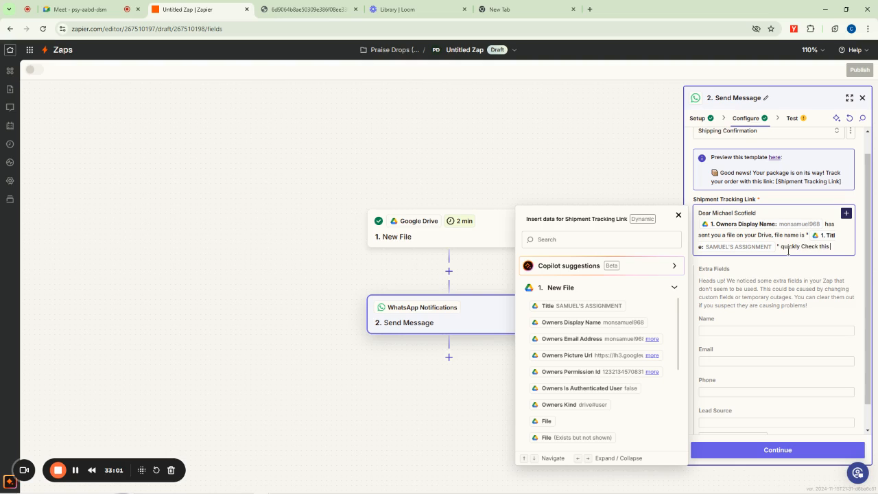
pyautogui.press('Return')
pyautogui.write('ASAP')
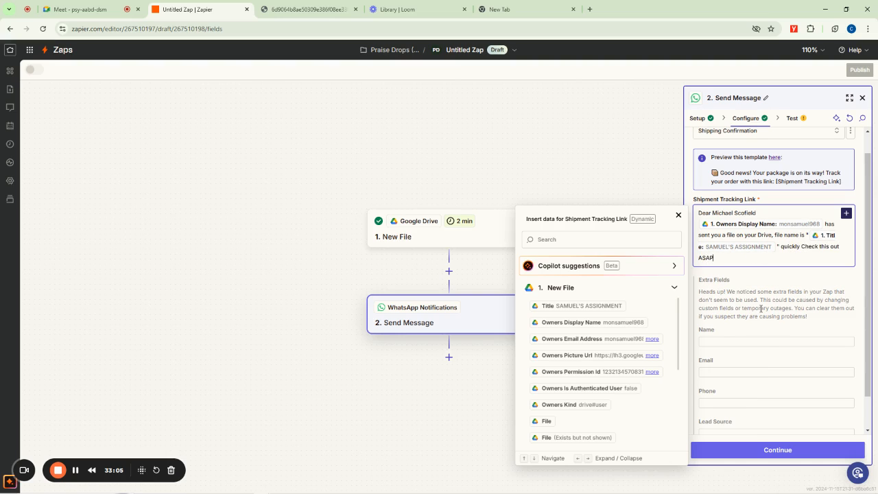
pyautogui.click(639, 183)
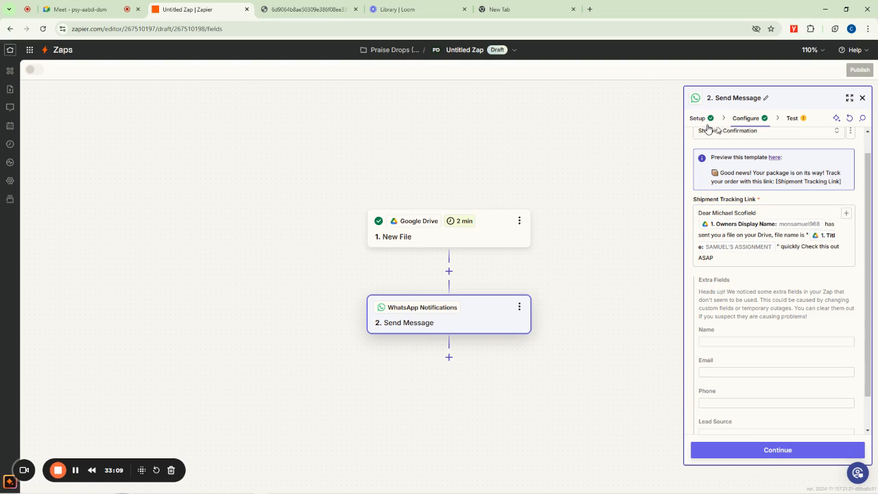
pyautogui.click(711, 230)
# - Continue to the test of the Send Message step, then run it and retest it
pyautogui.click(777, 449)
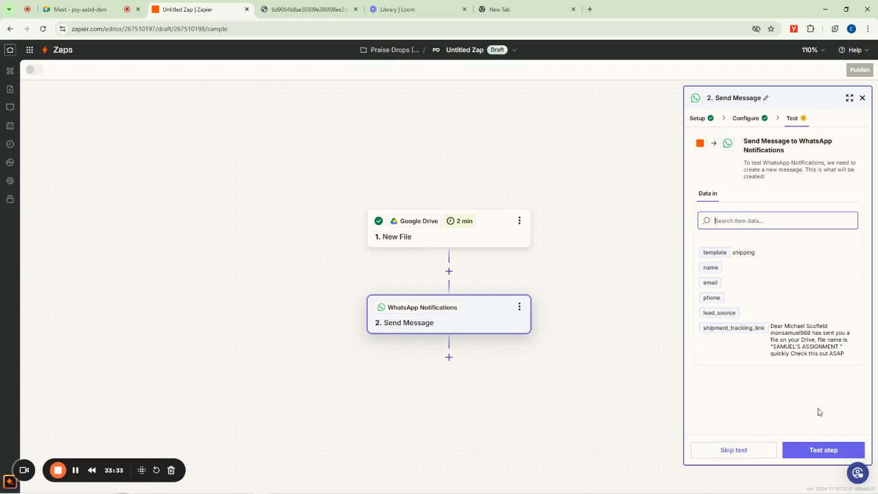
pyautogui.click(818, 450)
pyautogui.click(814, 453)
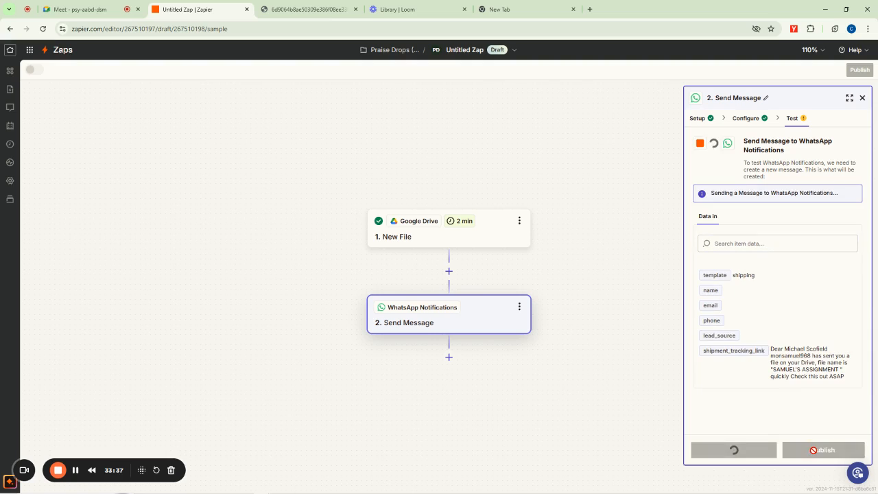
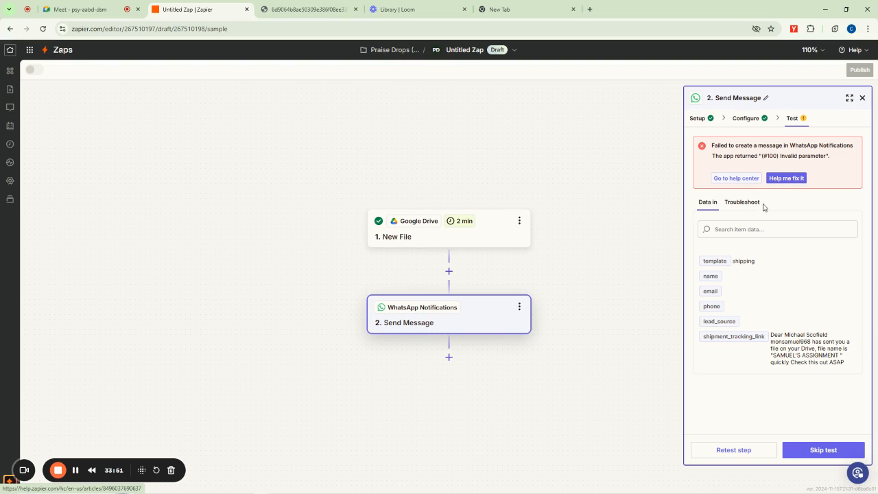
pyautogui.click(738, 453)
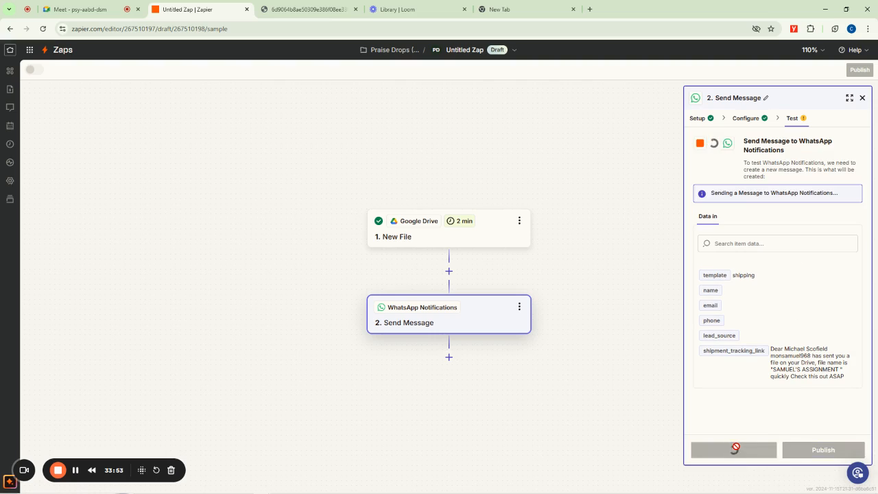
# - Remove the quotation marks around the Title field in the Shipment Tracking Link text
pyautogui.click(749, 119)
pyautogui.click(764, 256)
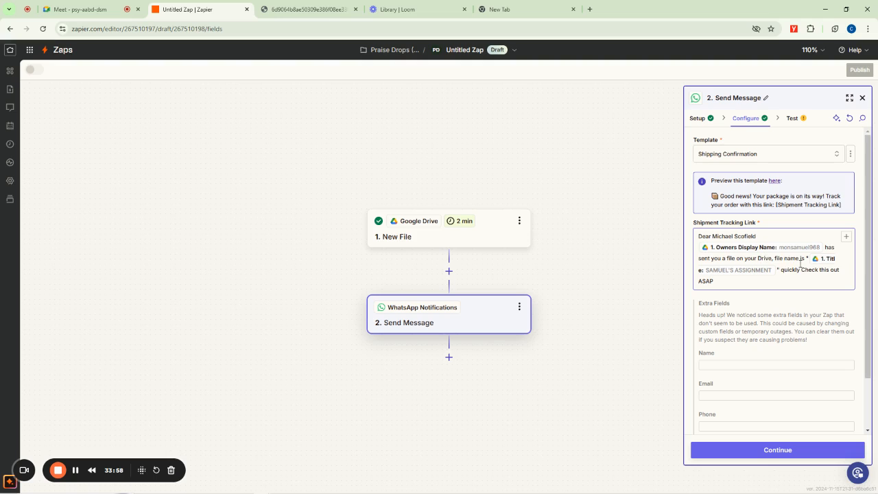
pyautogui.click(809, 258)
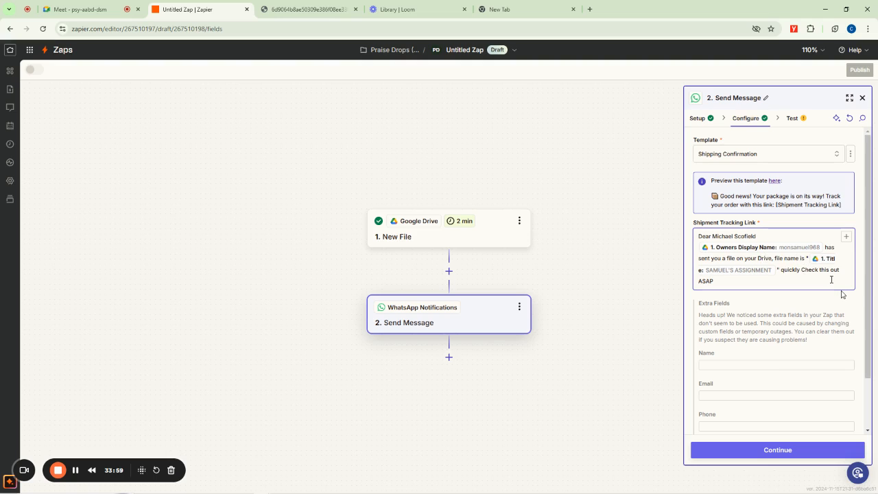
pyautogui.press('BackSpace')
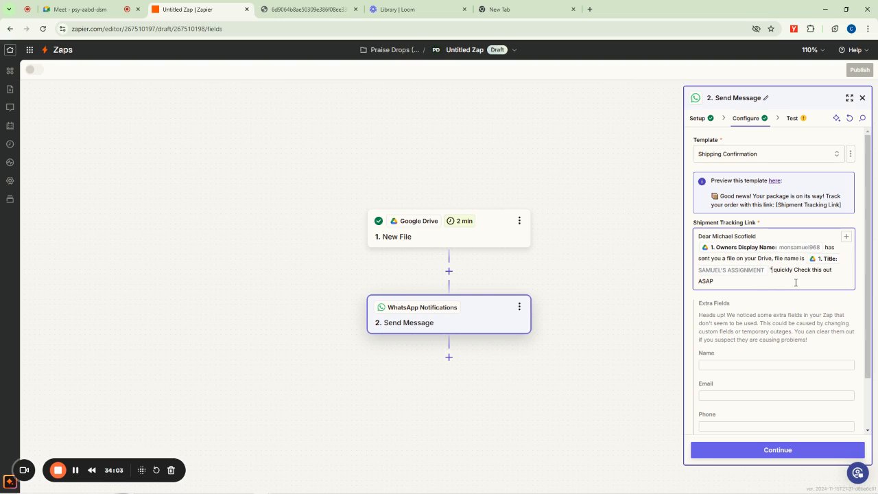
pyautogui.press('BackSpace')
# - Test the Send Message step with the edited text and read the AI troubleshooting advice for the error
pyautogui.click(783, 449)
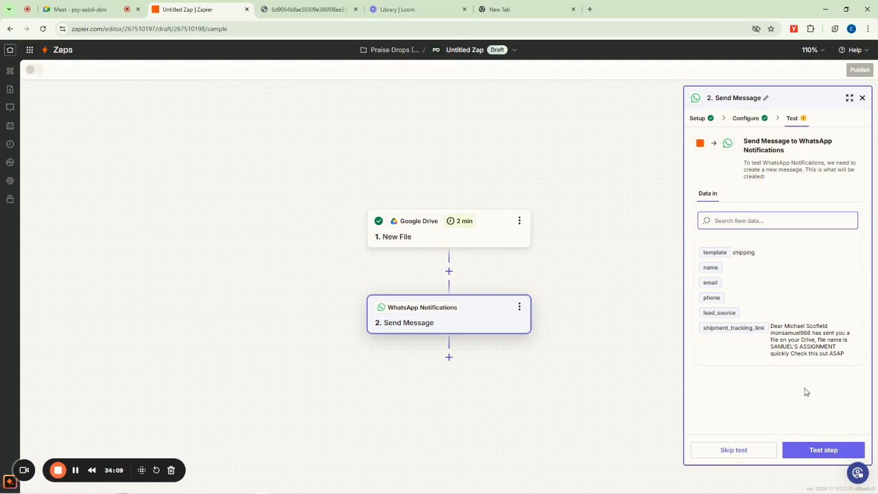
pyautogui.click(813, 454)
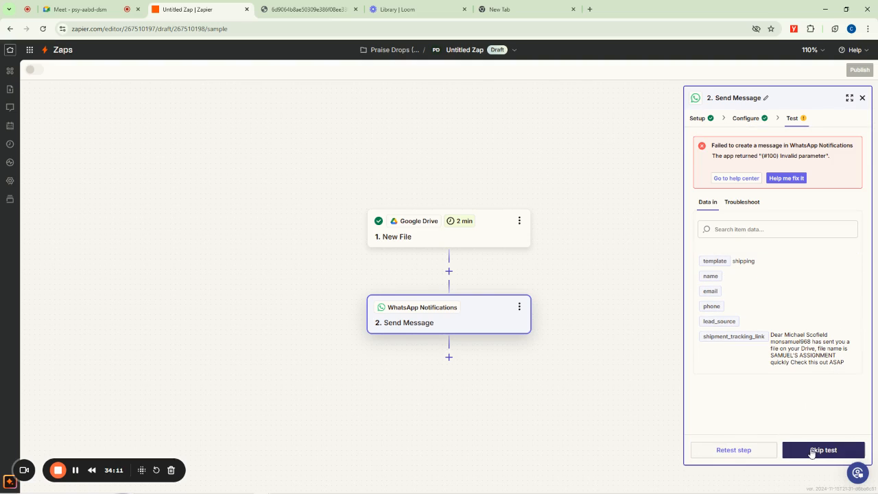
pyautogui.click(787, 179)
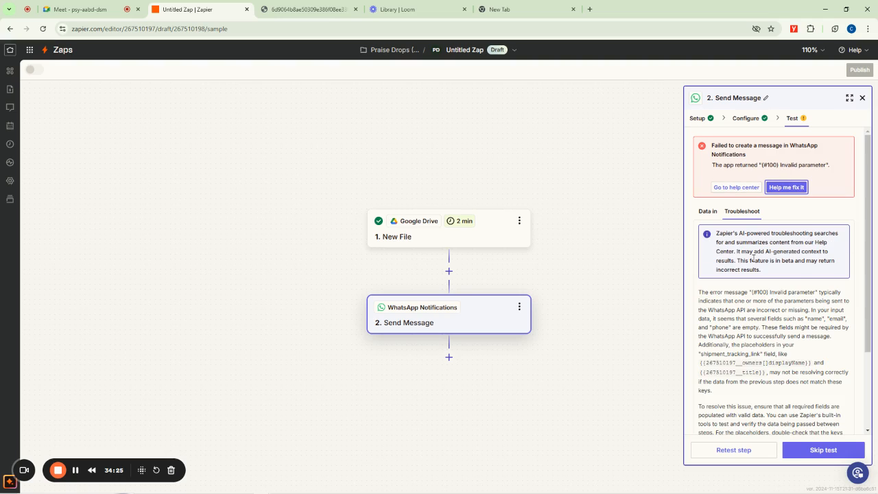
pyautogui.scroll(-3, 754, 320)
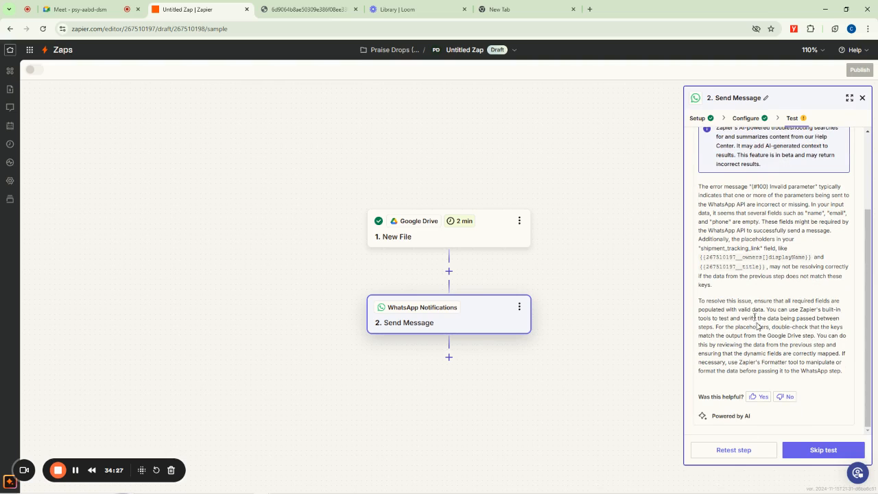
pyautogui.scroll(3, 759, 319)
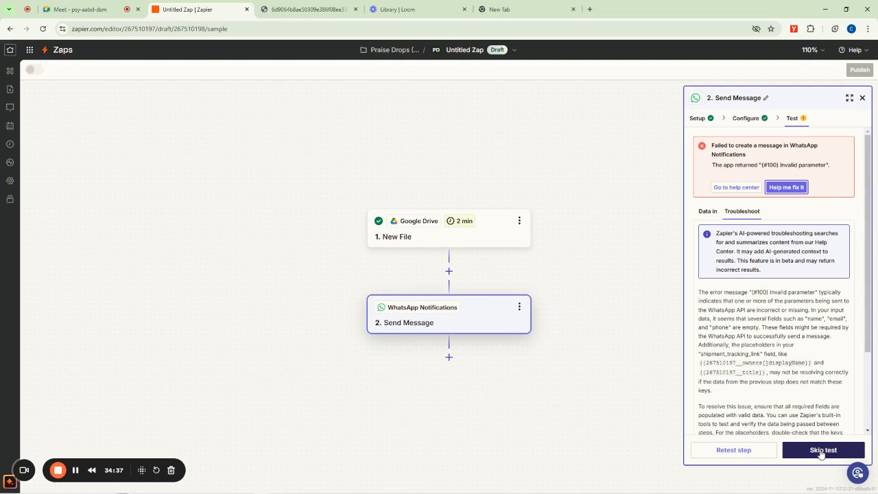
# - Retest the Send Message step and reread the troubleshooting explanation down to its suggested resolution
pyautogui.click(729, 449)
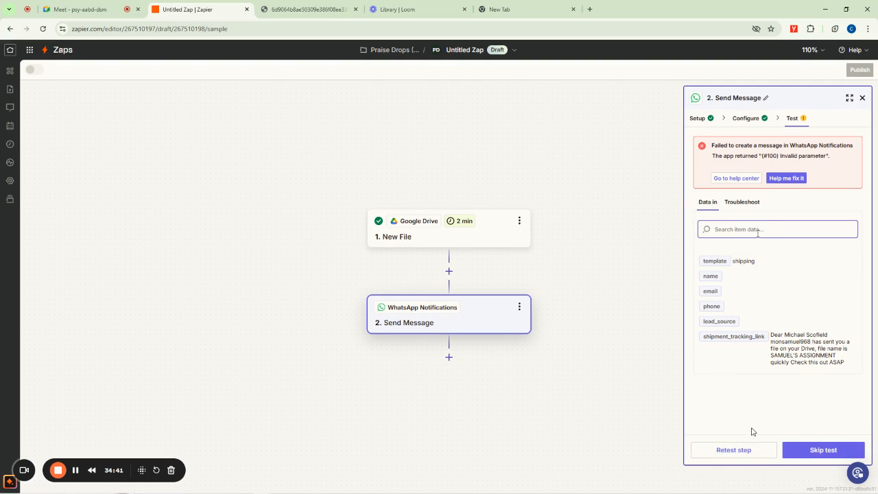
pyautogui.click(737, 204)
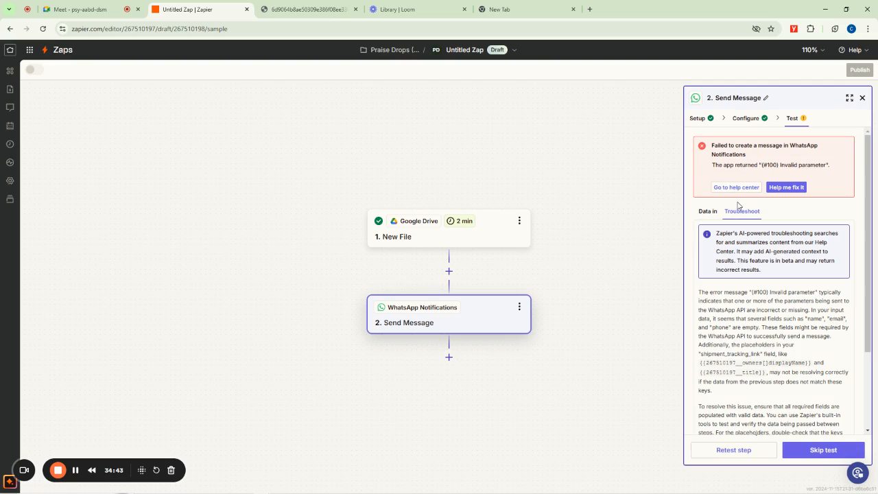
pyautogui.scroll(-3, 783, 343)
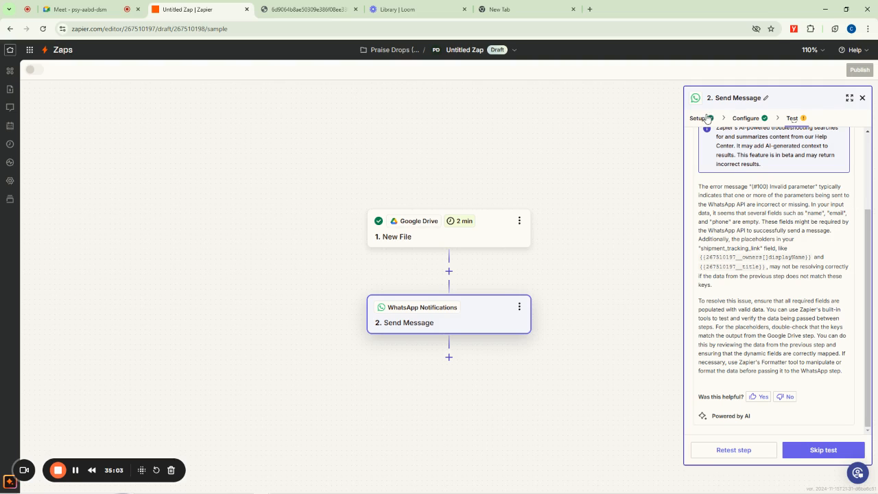
# - Review the Shipment Tracking Link text and extra fields in the step's configuration, and retest the step
pyautogui.click(744, 118)
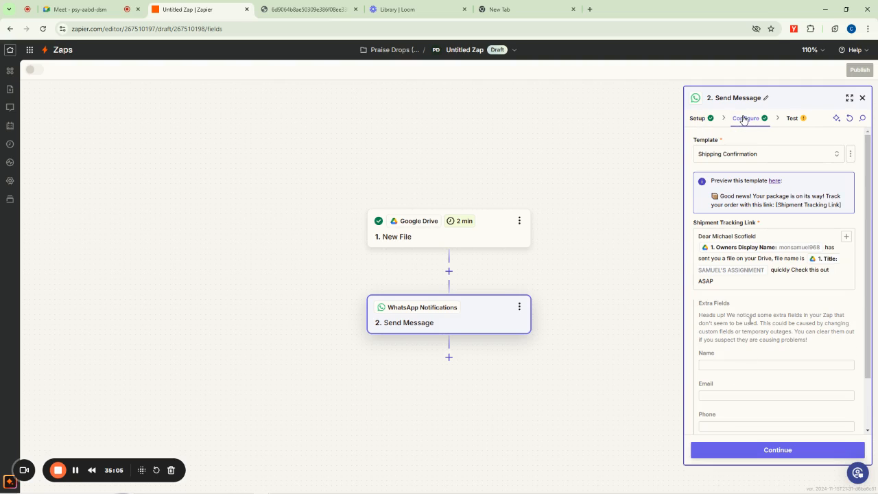
pyautogui.scroll(-1, 749, 320)
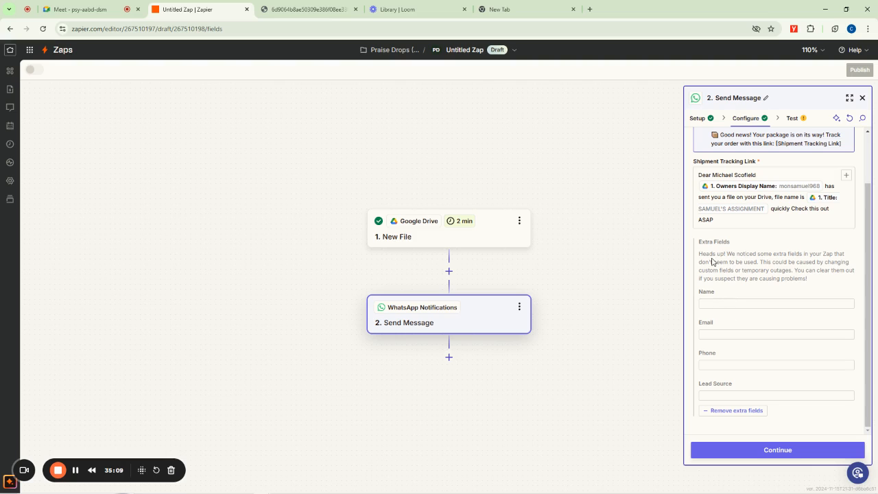
pyautogui.scroll(1, 761, 282)
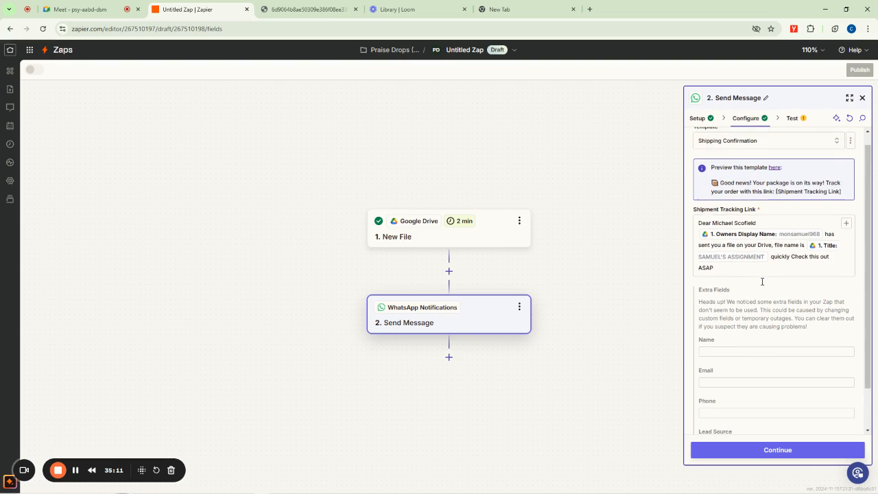
pyautogui.scroll(1, 760, 281)
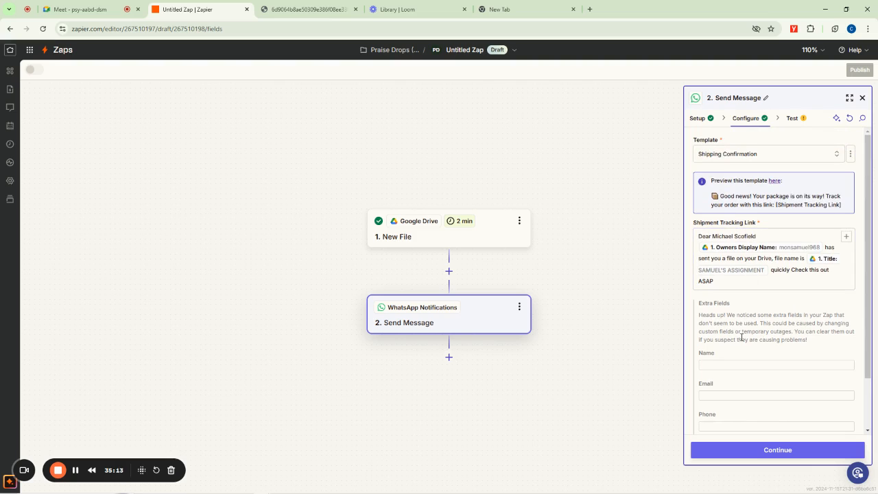
pyautogui.scroll(-1, 720, 329)
pyautogui.scroll(1, 713, 274)
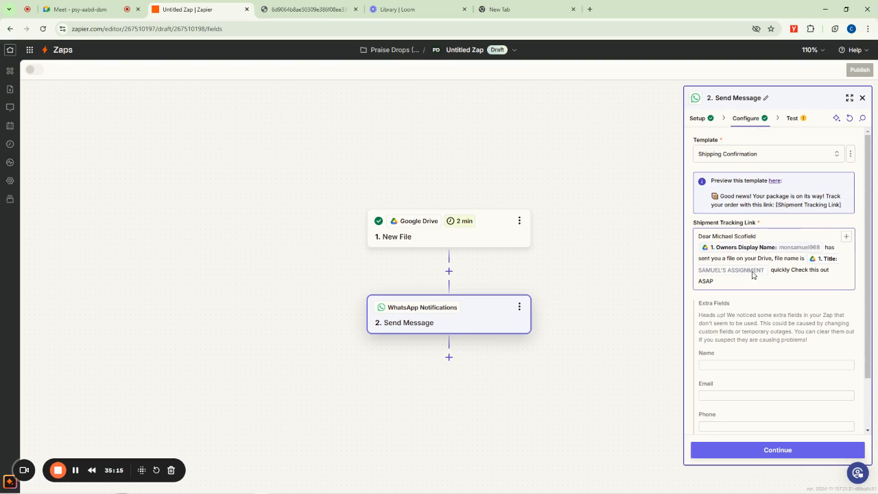
pyautogui.scroll(-3, 781, 314)
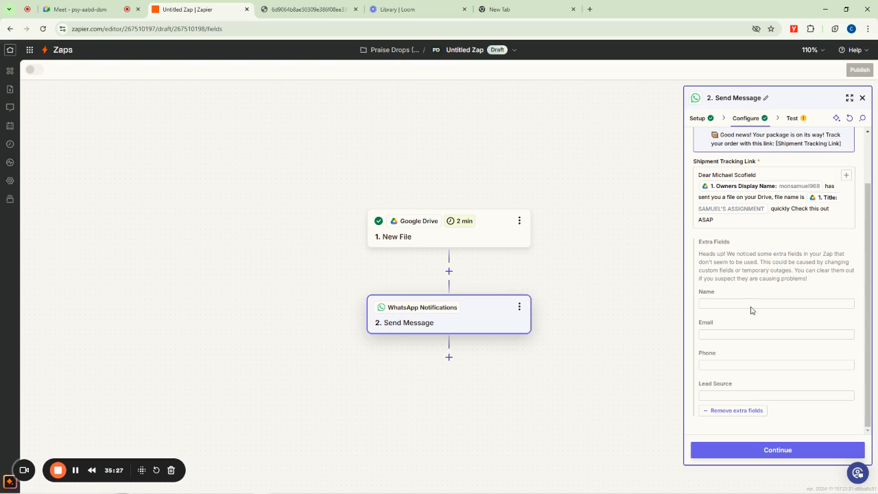
pyautogui.click(774, 451)
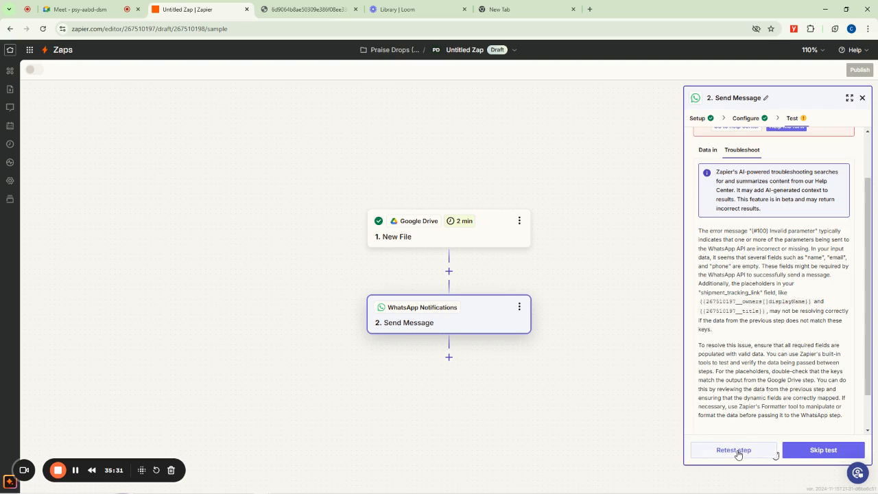
pyautogui.click(738, 451)
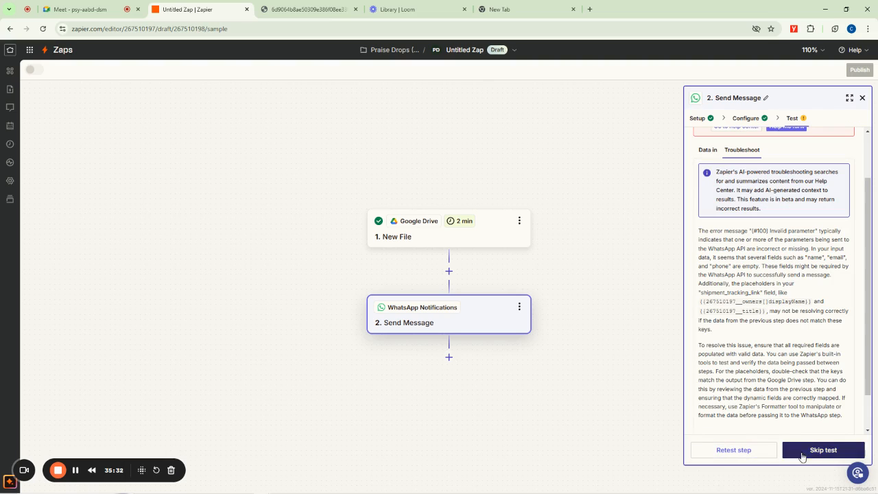
# - Clear the entire Shipment Tracking Link text in the Send Message configuration and place the cursor in the empty field
pyautogui.click(744, 126)
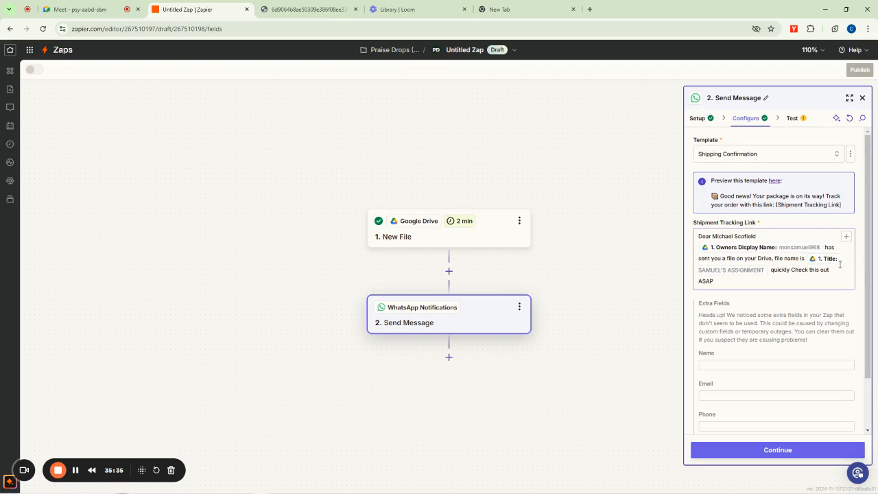
pyautogui.click(781, 279)
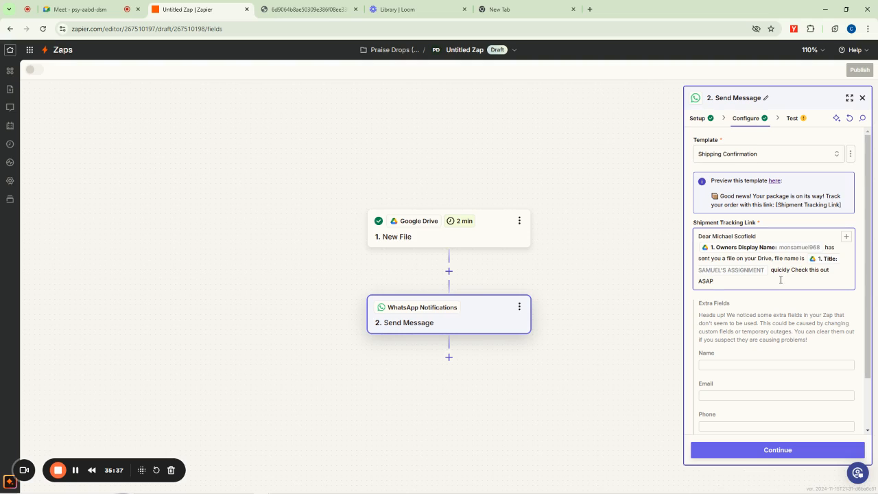
pyautogui.hotkey('ctrl', 'a')
pyautogui.press('BackSpace')
pyautogui.click(729, 321)
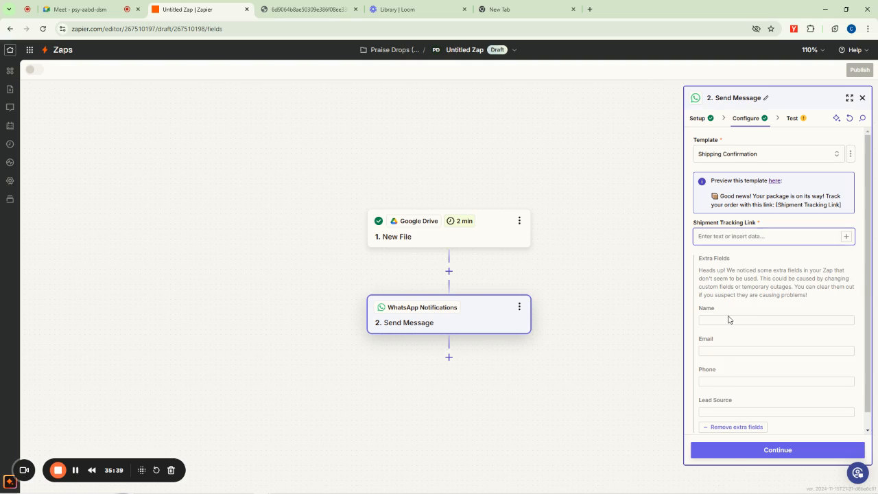
pyautogui.click(716, 235)
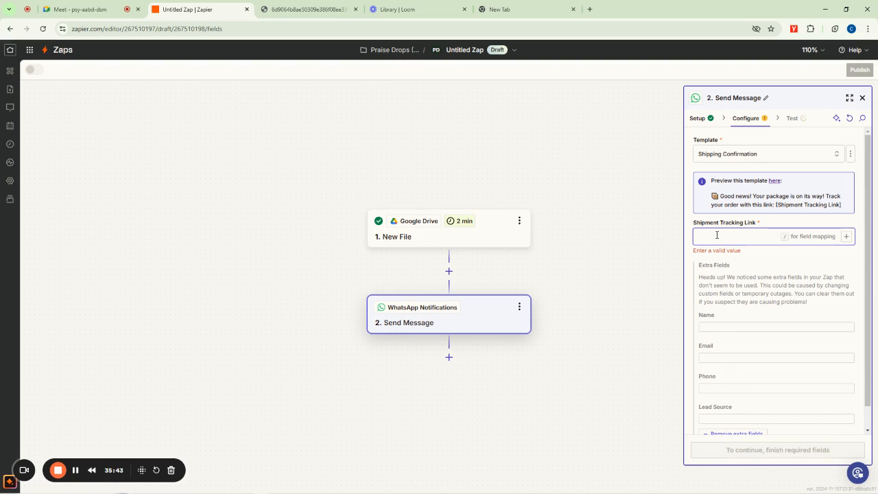
# - Enter the placeholders {NAME} and {eMAIL} on two lines of the Shipment Tracking Link text
pyautogui.write('(NAME')
pyautogui.press('Return')
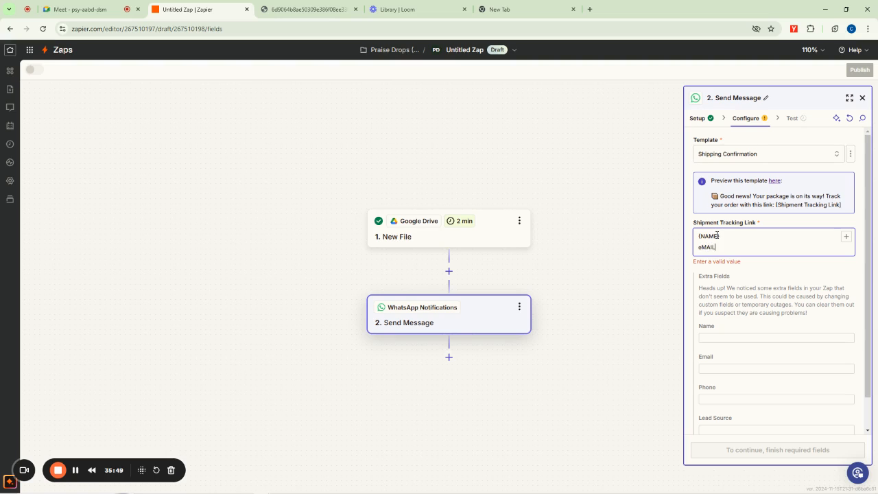
pyautogui.write('eMAIL)')
pyautogui.write('{')
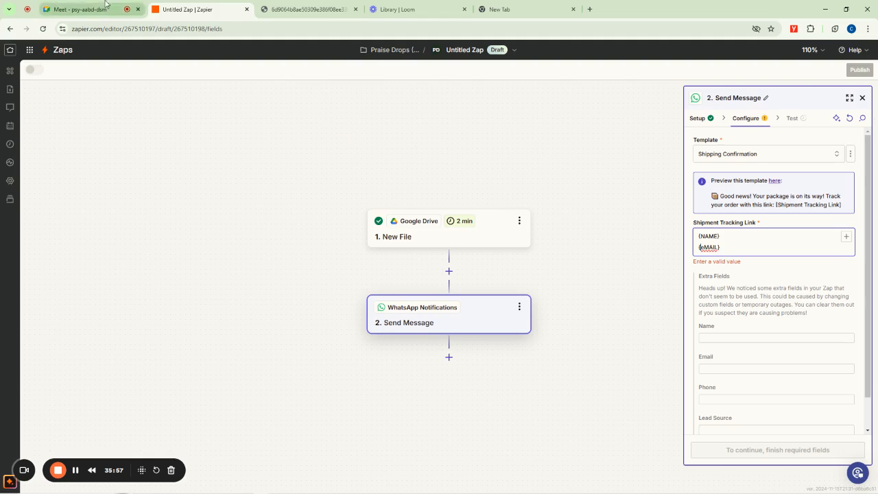
# - Switch to Google Meet, check the in-call messages, and allow contributors to turn on their microphone in the host controls
pyautogui.click(75, 9)
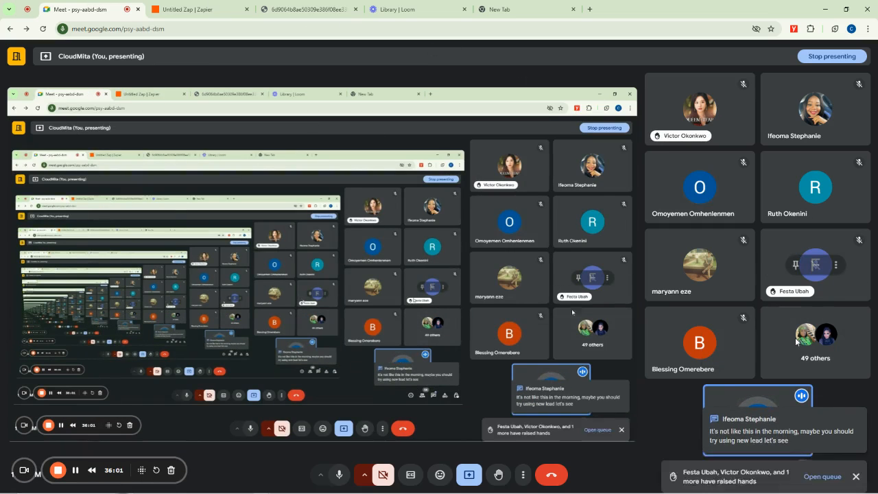
pyautogui.click(816, 473)
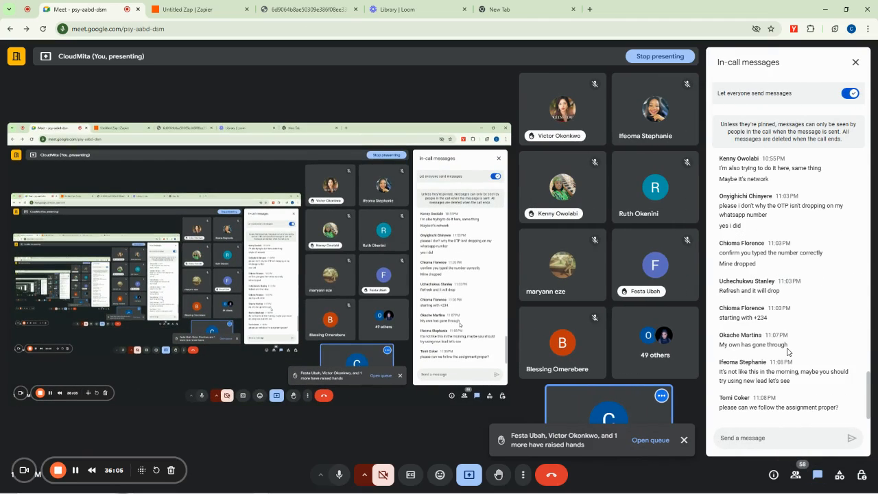
pyautogui.click(861, 474)
pyautogui.click(846, 273)
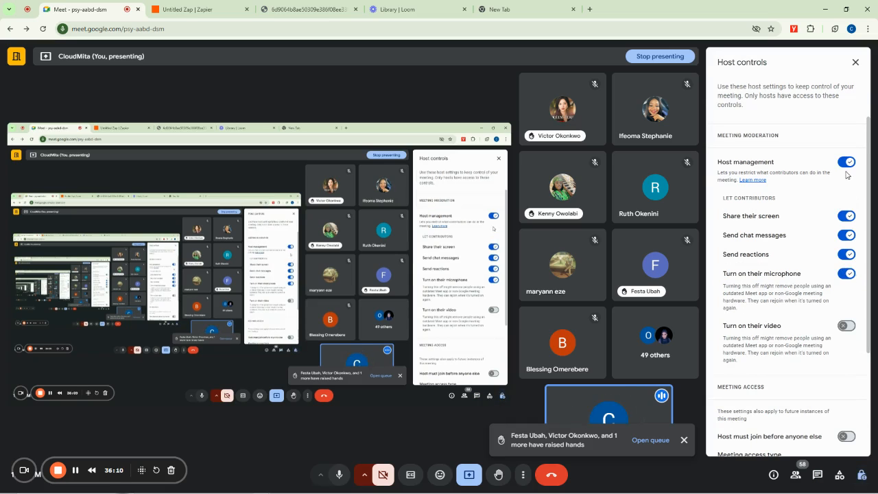
pyautogui.click(855, 63)
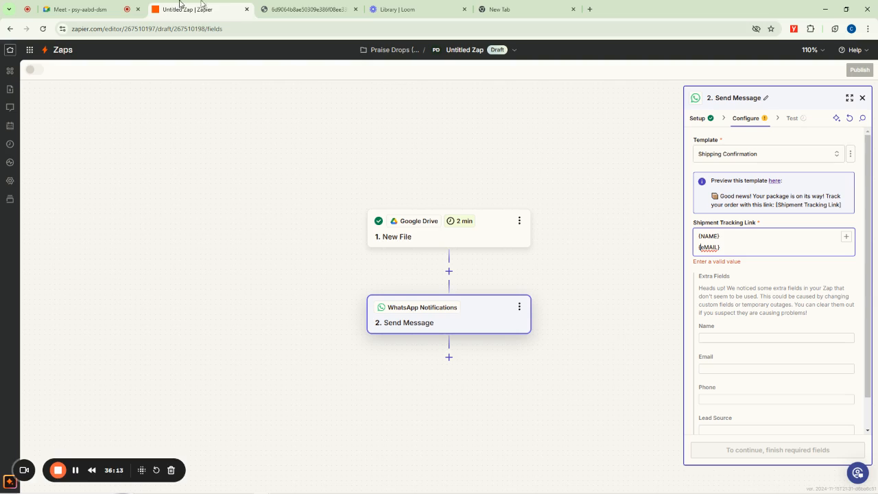
# - Return to the Zapier editor and clear the placeholder text from Shipment Tracking Link
pyautogui.click(192, 9)
pyautogui.moveTo(727, 247); pyautogui.dragTo(677, 234)
pyautogui.press('BackSpace')
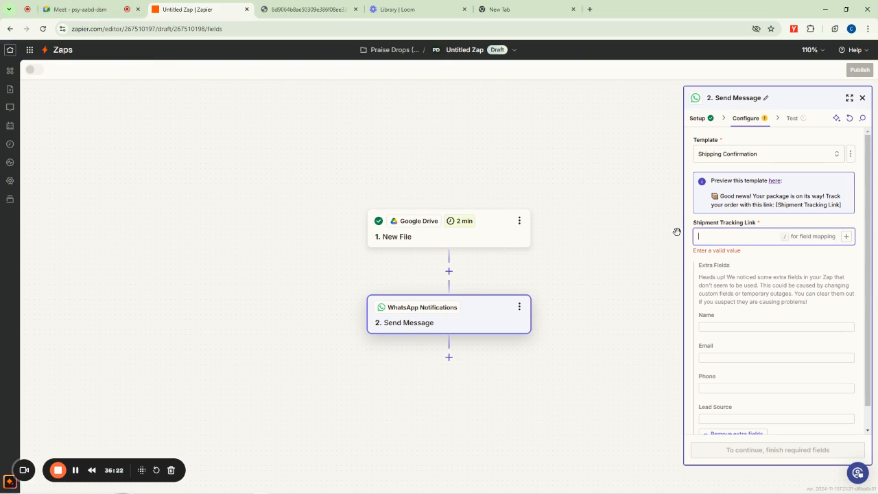
# - Review the Send Message step's configuration and setup, close its settings, and reload the Zap editor page
pyautogui.scroll(-2, 759, 342)
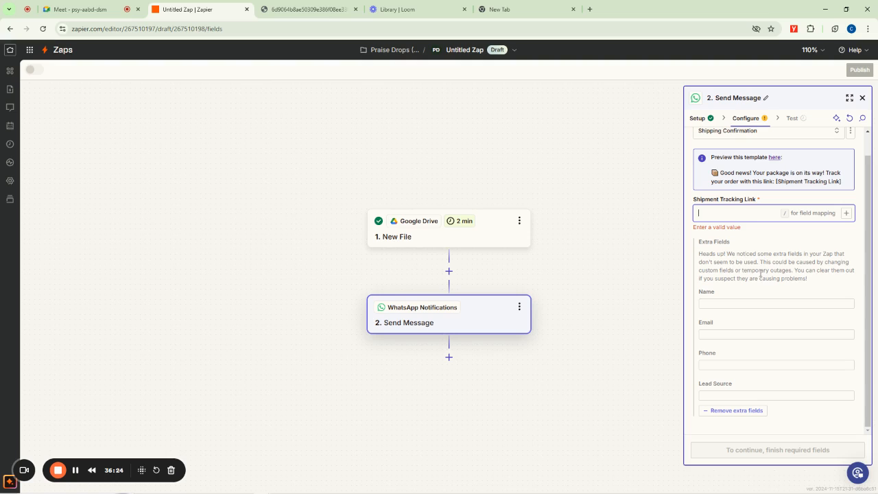
pyautogui.click(707, 121)
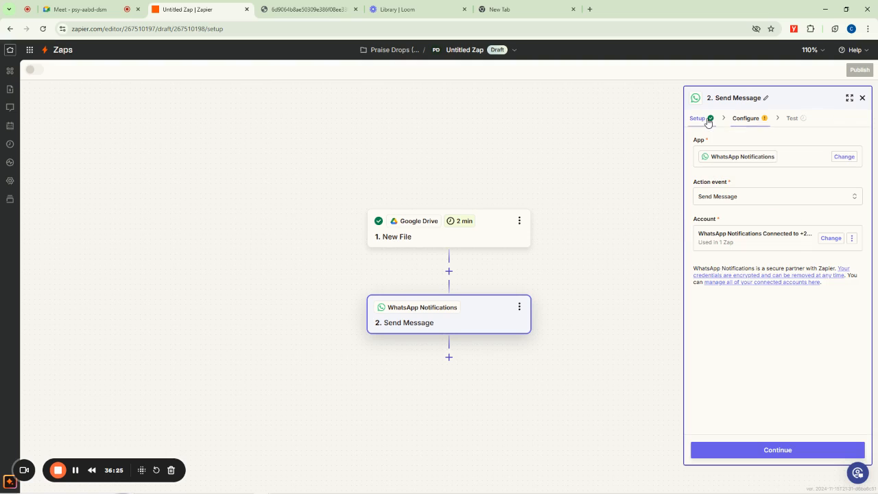
pyautogui.click(742, 121)
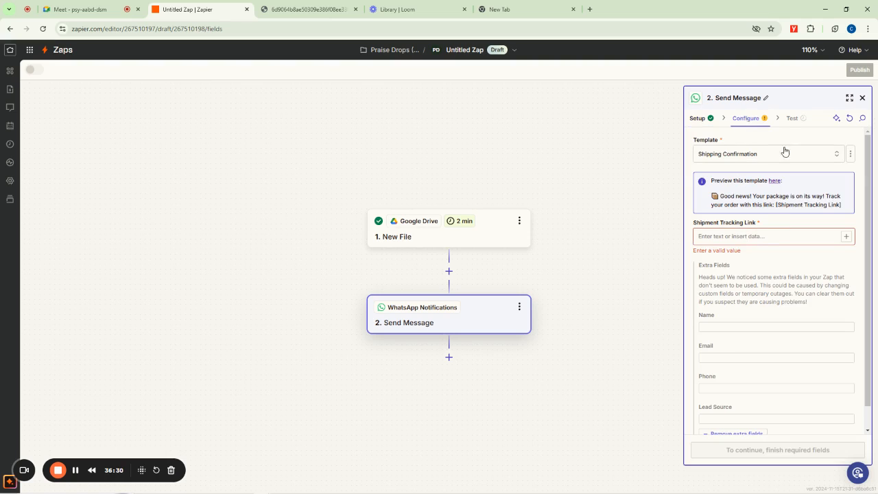
pyautogui.click(861, 98)
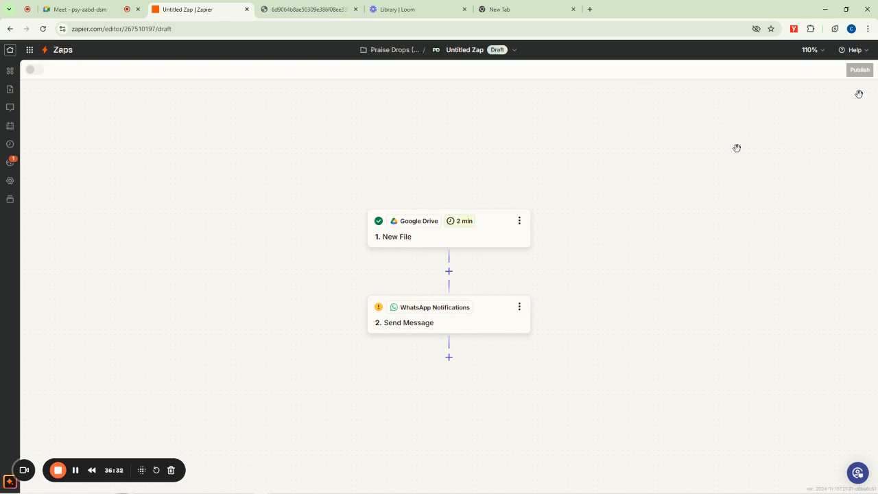
pyautogui.press('F5')
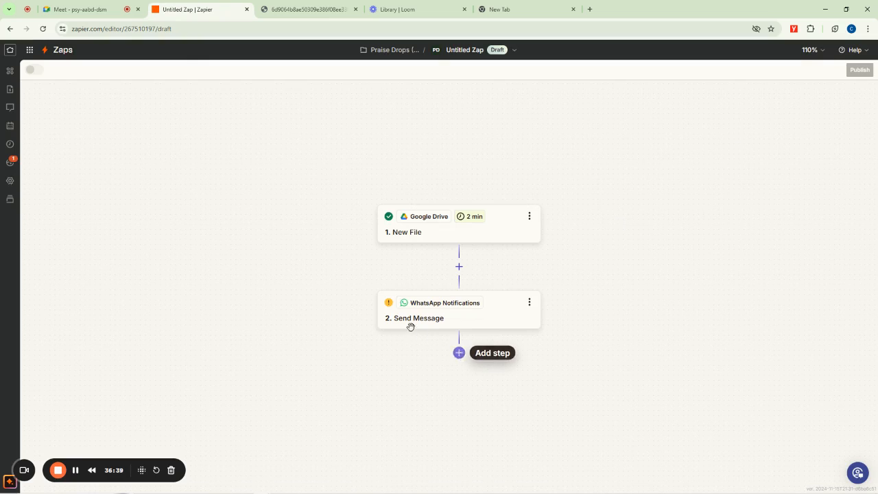
# - Reopen the Send Message step and insert the New File's Title, Owners Display Name and Owners Email Address into Shipment Tracking Link
pyautogui.click(452, 304)
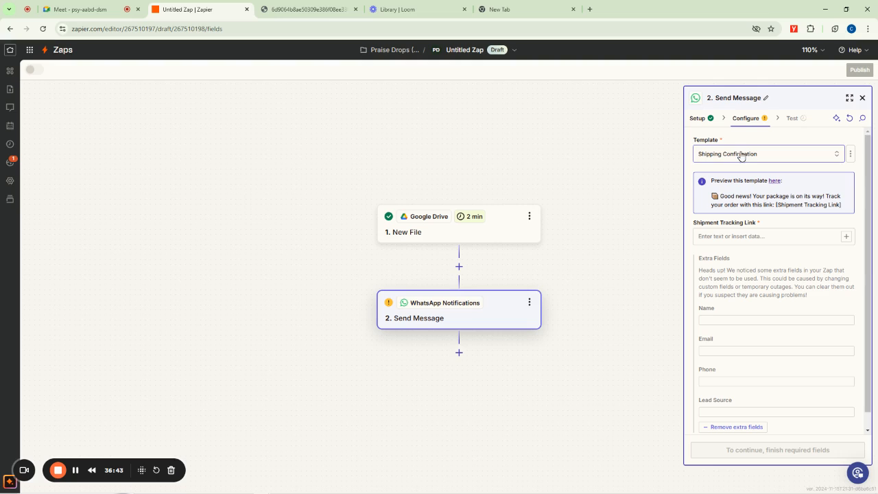
pyautogui.click(738, 237)
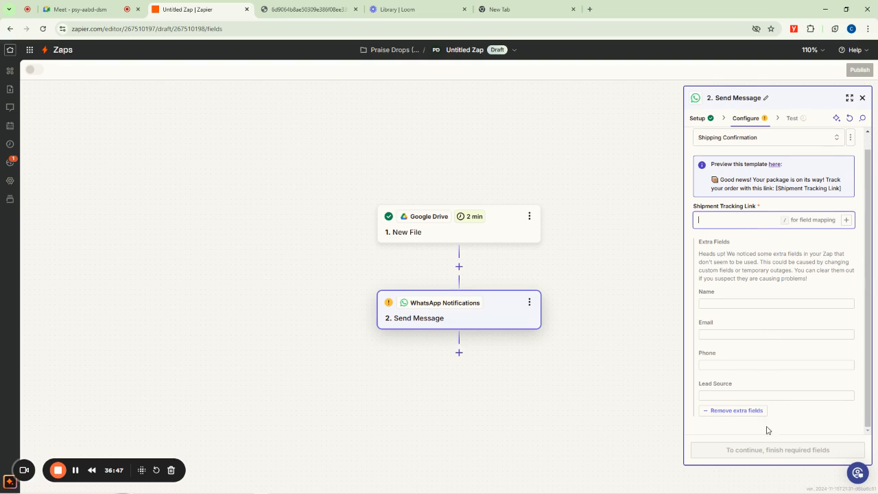
pyautogui.click(736, 197)
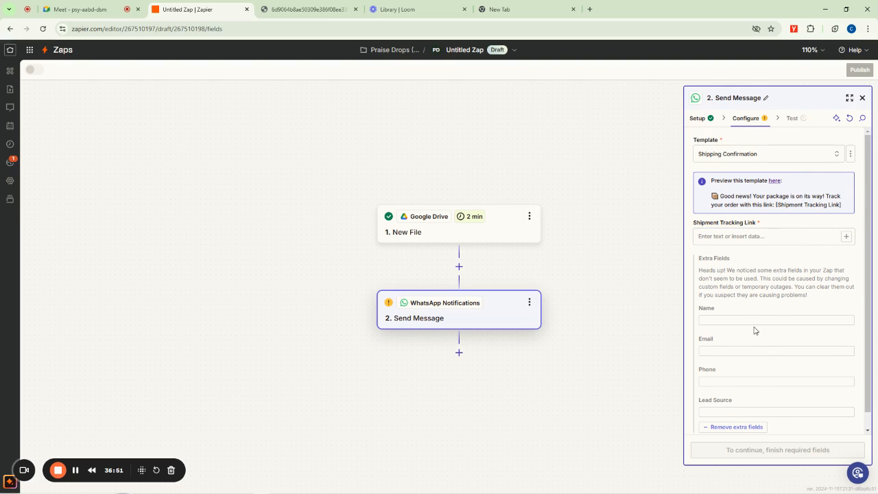
pyautogui.scroll(-1, 754, 331)
pyautogui.click(846, 219)
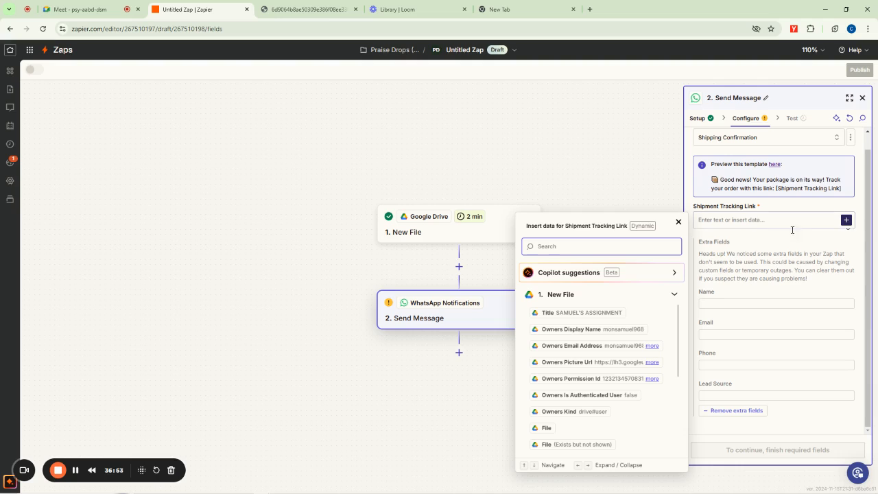
pyautogui.click(559, 313)
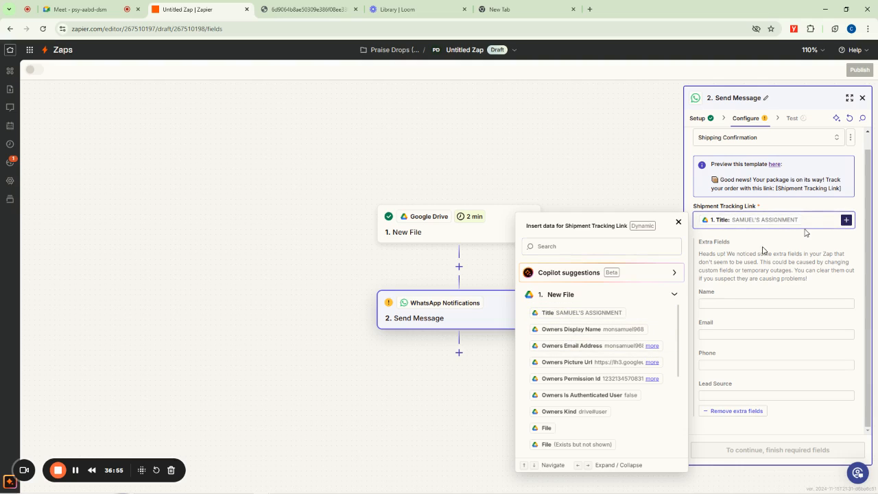
pyautogui.click(847, 220)
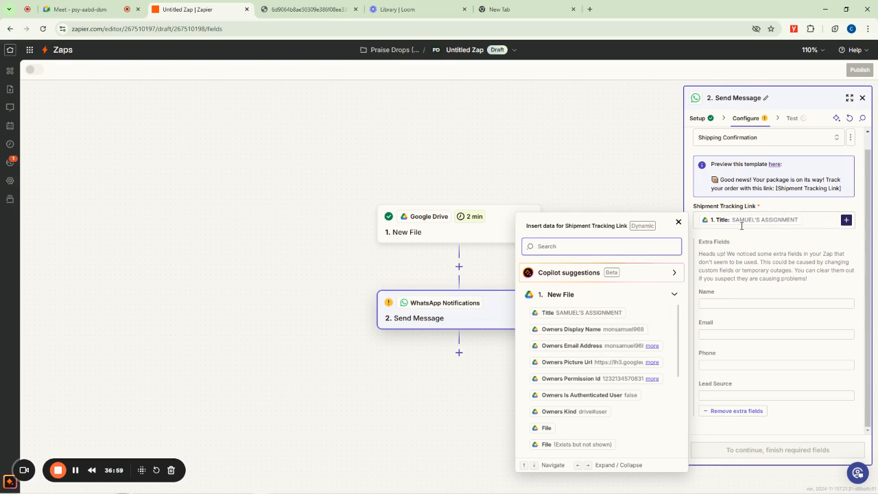
pyautogui.click(588, 330)
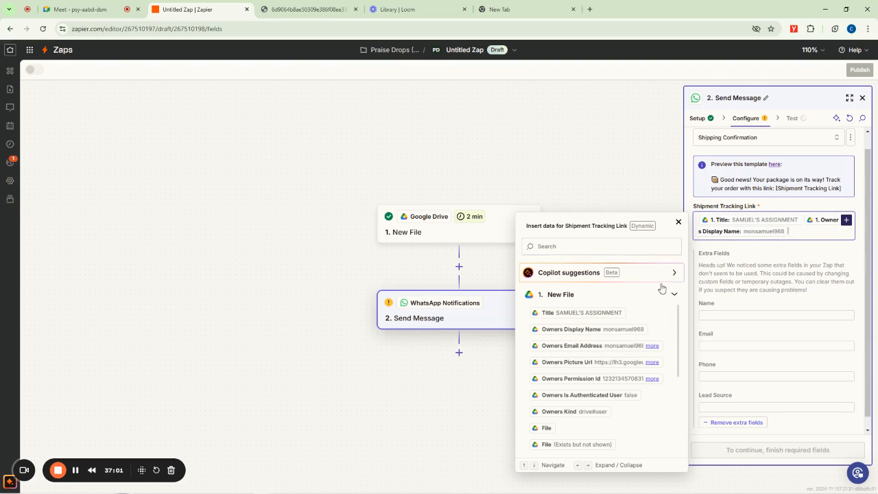
pyautogui.click(587, 347)
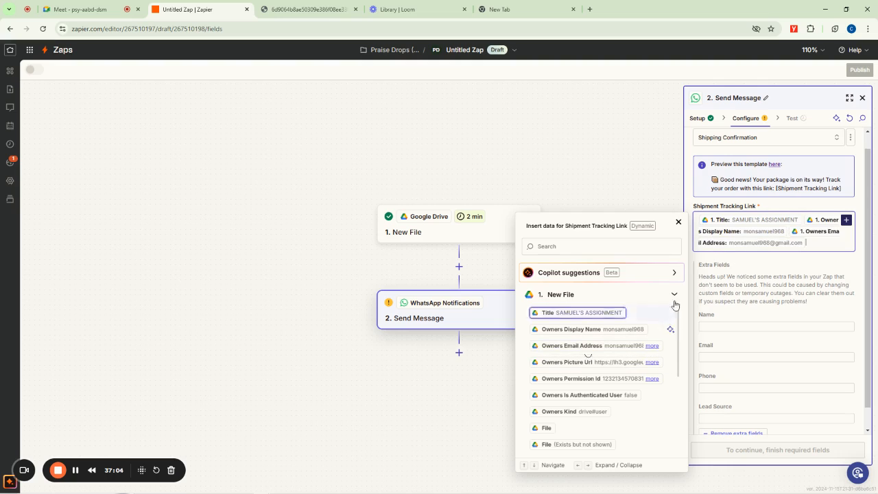
# - Add the text "WAS SENT BY" between the Title and Owners Display Name fields in Shipment Tracking Link
pyautogui.click(802, 220)
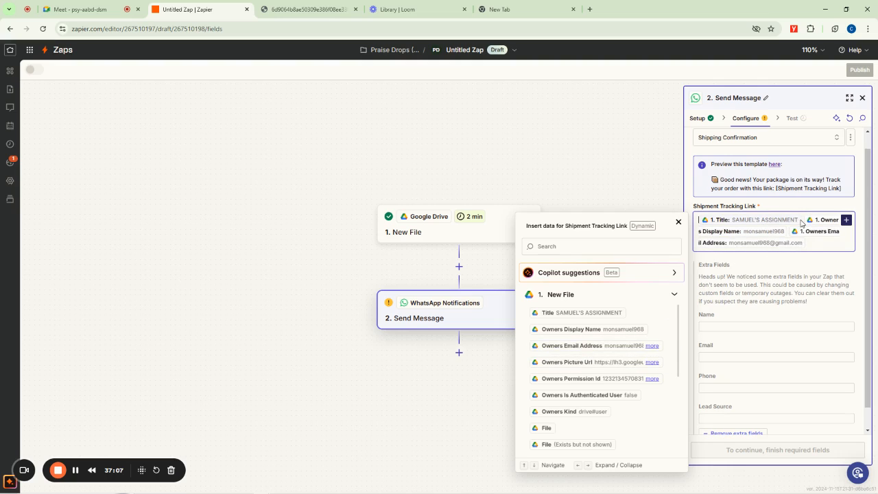
pyautogui.write('WAS SENT')
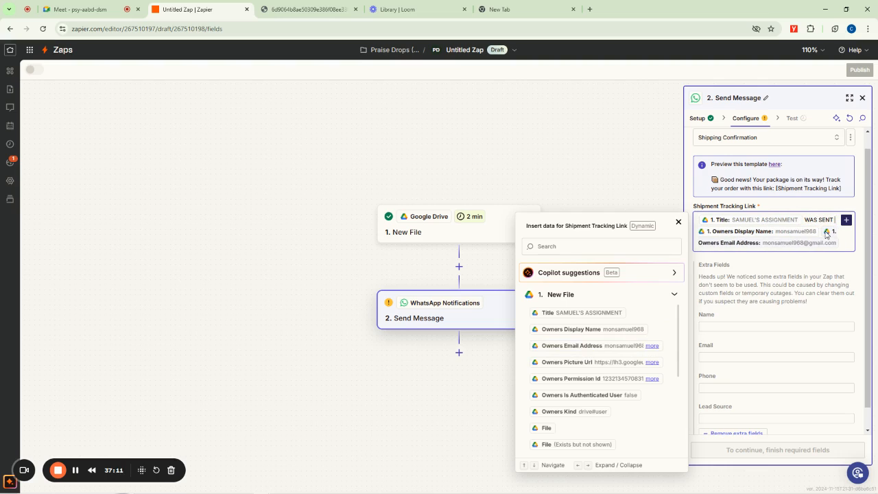
pyautogui.write(' BY')
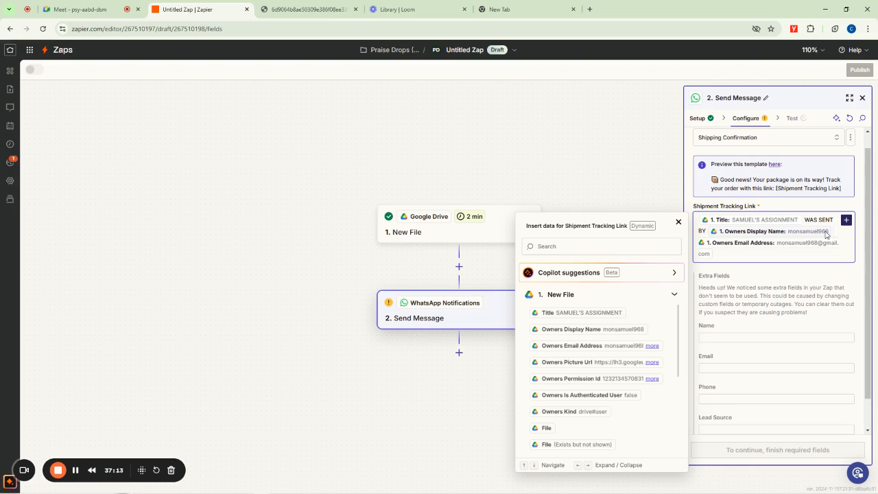
# - Close the data picker, continue past the configuration, and test the Send Message step
pyautogui.scroll(-1, 788, 321)
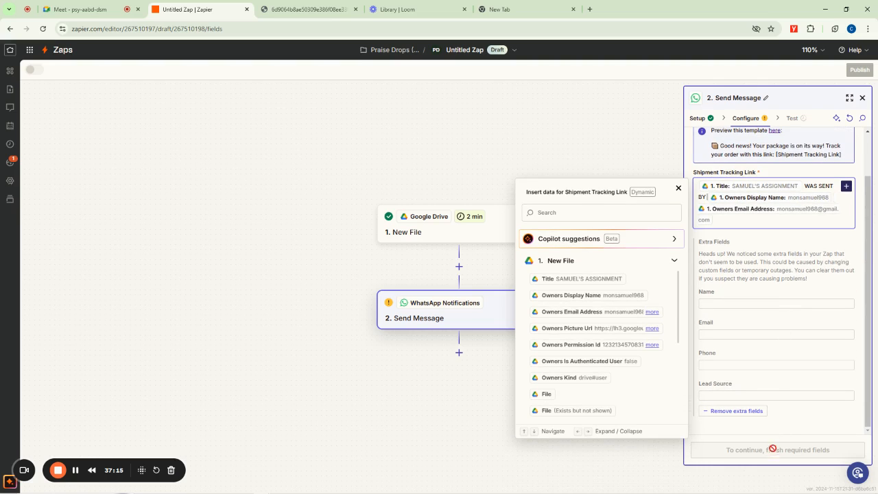
pyautogui.click(679, 187)
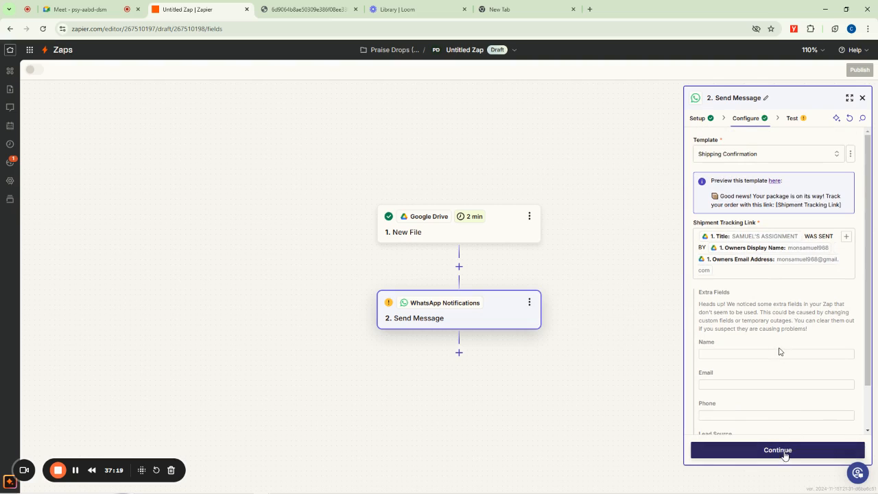
pyautogui.click(785, 456)
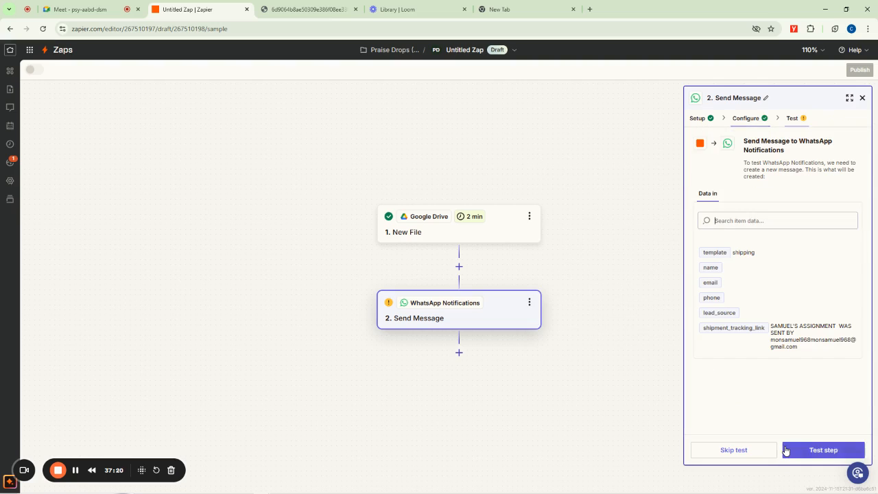
pyautogui.click(822, 449)
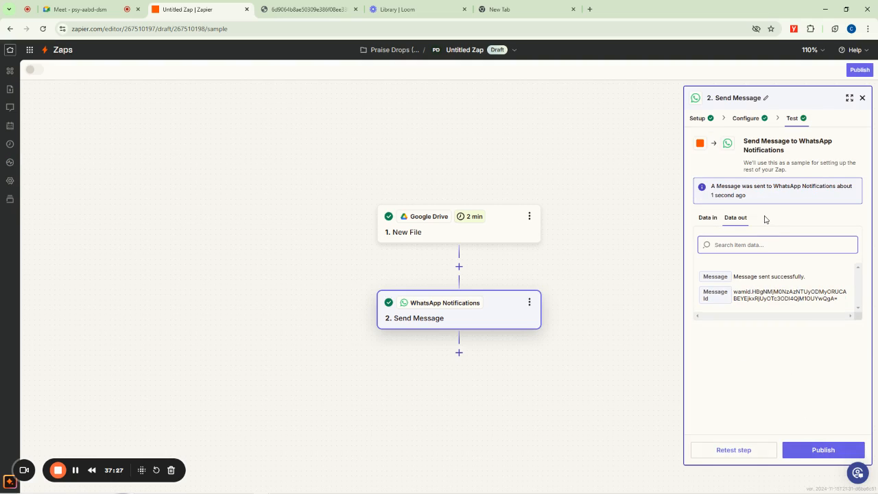
# - Return to the Send Message configuration, start the Shipment Tracking Link text with "Dear Sir", and delete the Title field
pyautogui.click(752, 122)
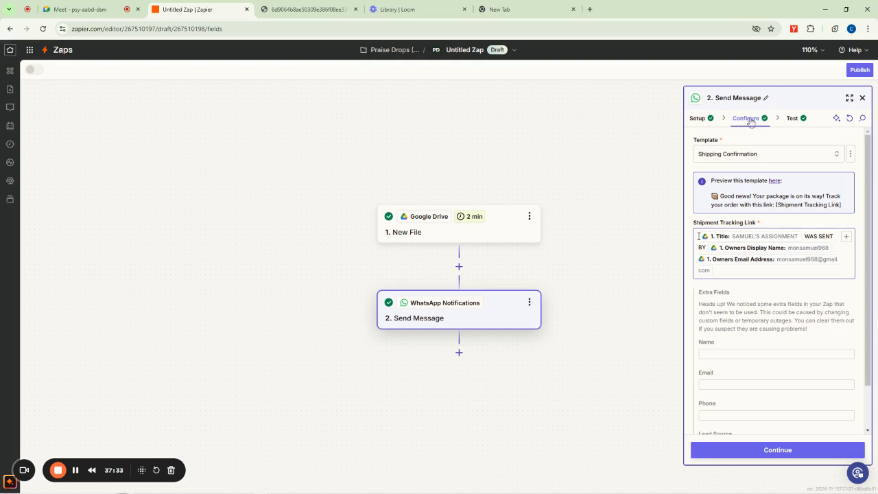
pyautogui.click(729, 271)
pyautogui.write('Dear Sir')
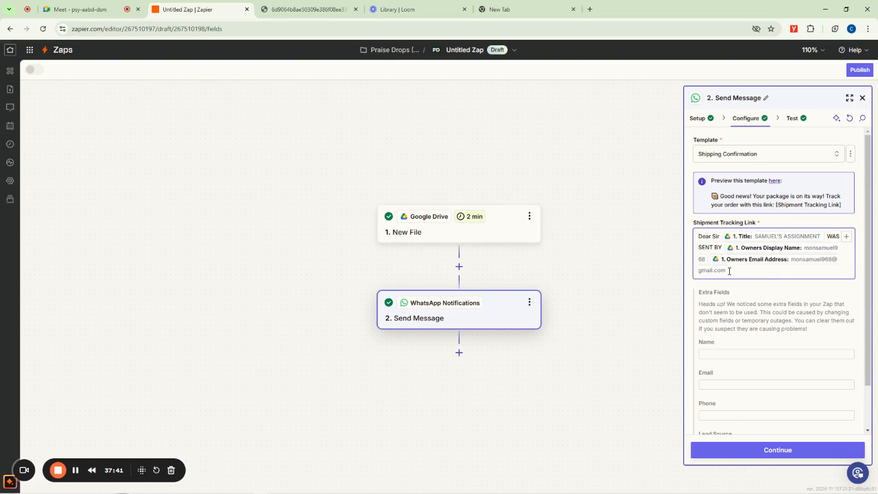
pyautogui.press('Delete')
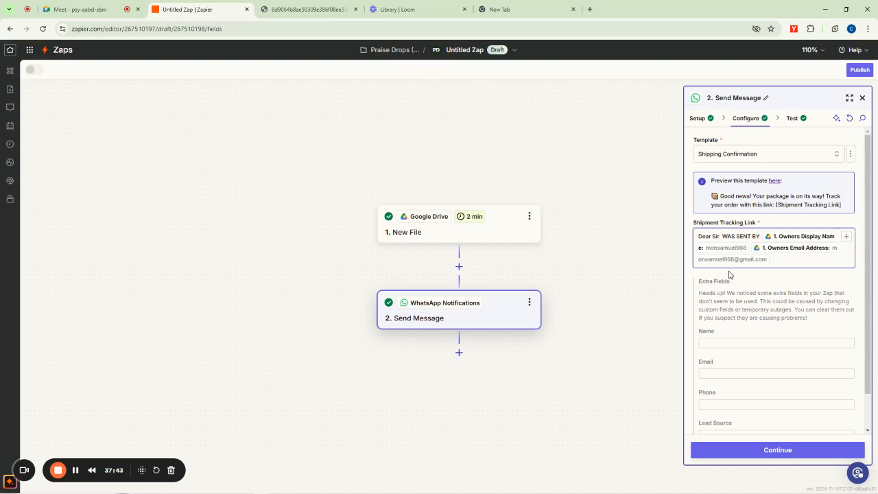
# - Insert Owners Display Name after "Dear Sir" and delete the duplicate Owners Display Name following "WAS SENT BY"
pyautogui.click(846, 237)
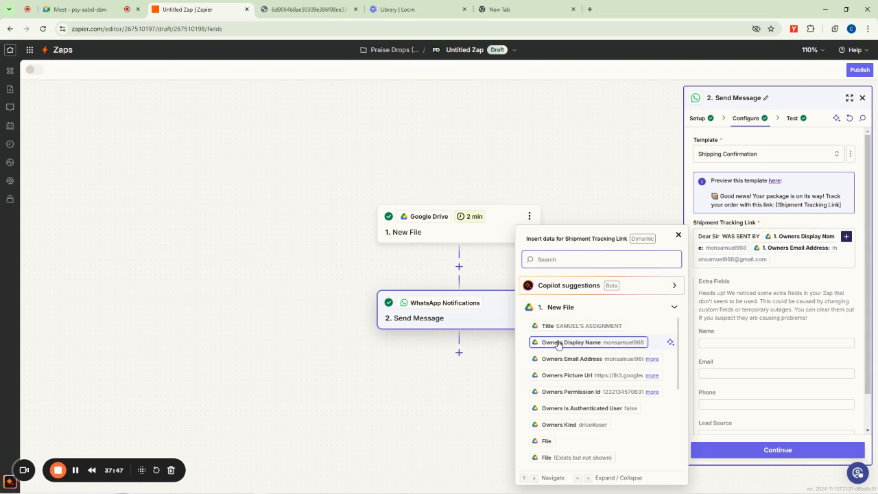
pyautogui.click(573, 344)
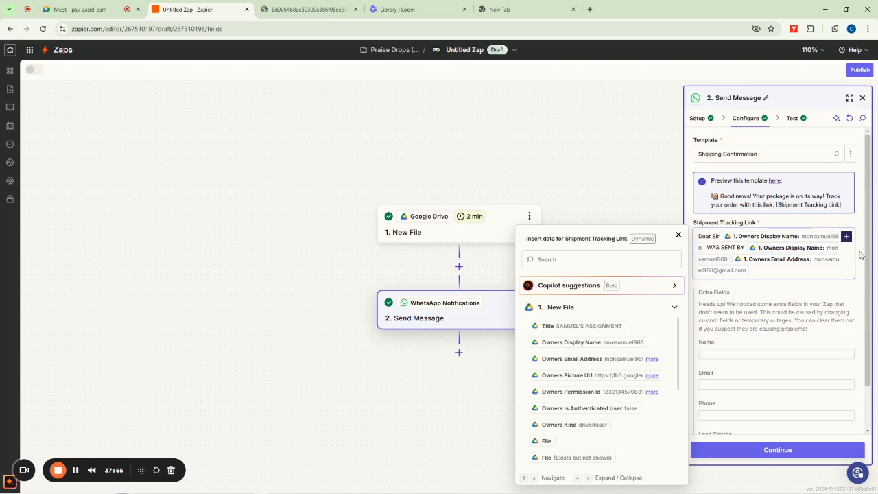
pyautogui.click(758, 253)
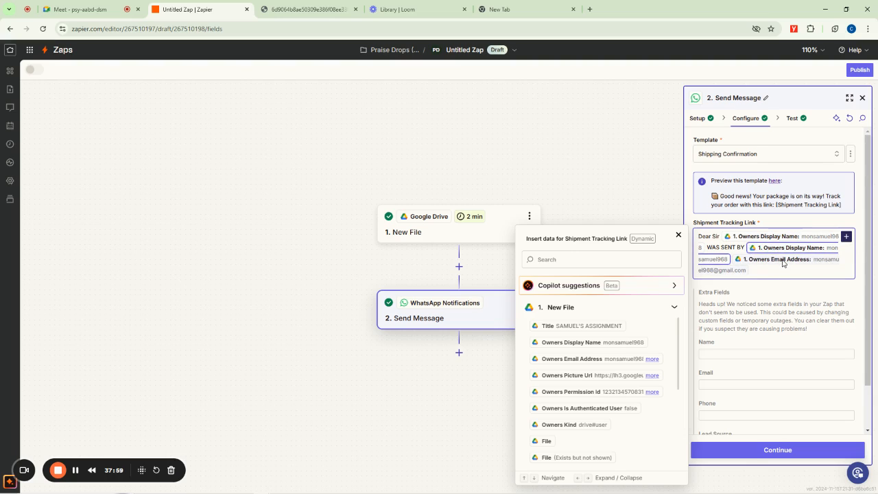
pyautogui.press('BackSpace')
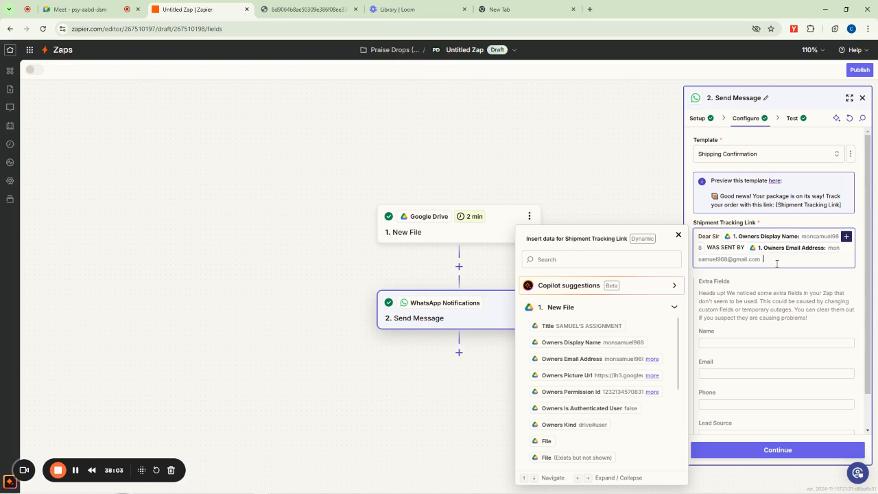
# - Replace the Shipment Tracking Link content with "Dear Sir" followed by the Owners Display Name field
pyautogui.hotkey('ctrl', 'a')
pyautogui.press('BackSpace')
pyautogui.write('Dear')
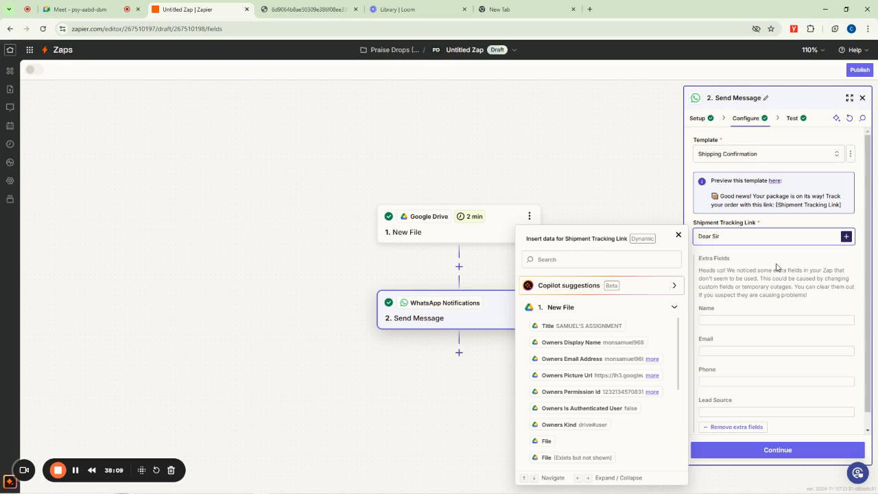
pyautogui.write(' Sir')
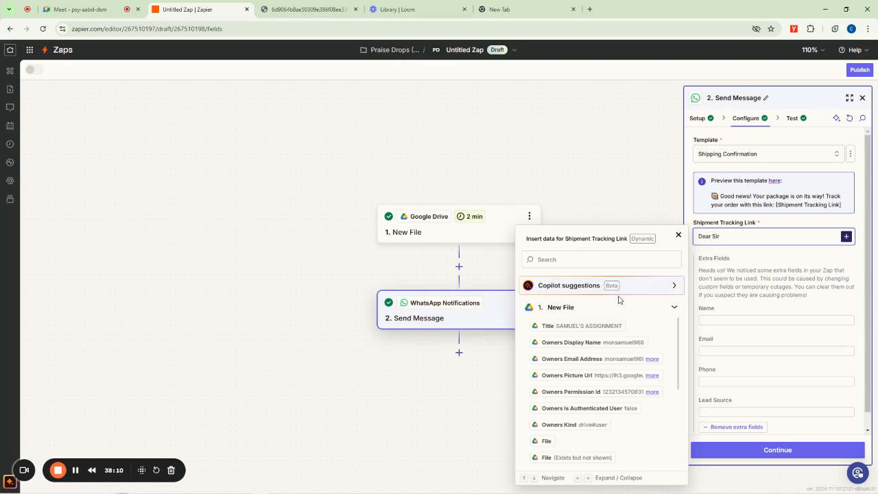
pyautogui.click(569, 343)
# - Continue the Shipment Tracking Link message with "has sent a file titled", the Title field and "check ASAP"
pyautogui.write('has sent a file')
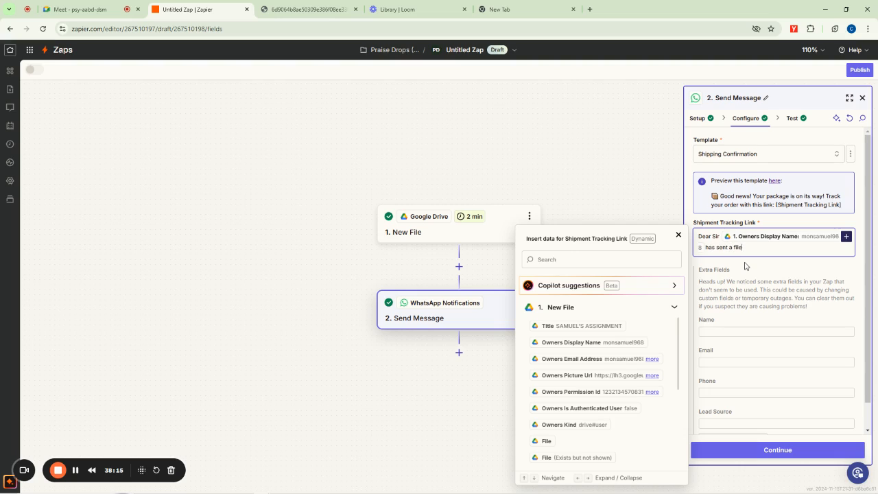
pyautogui.write(' titled')
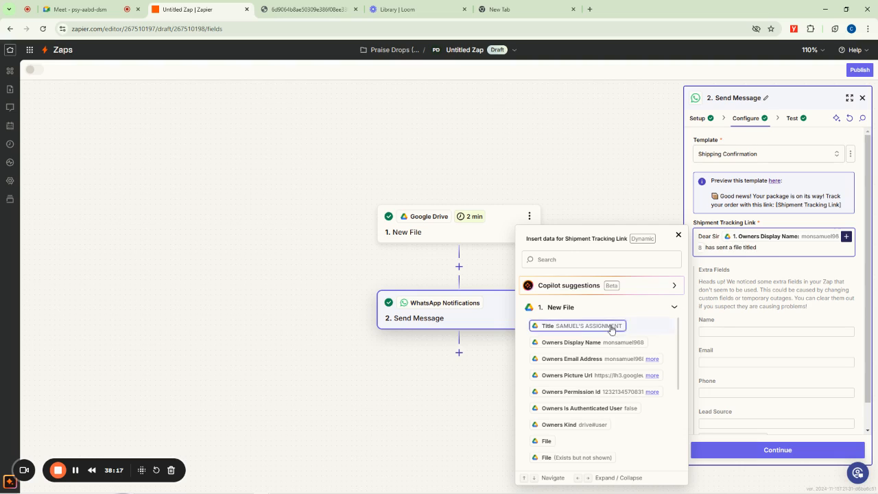
pyautogui.click(571, 327)
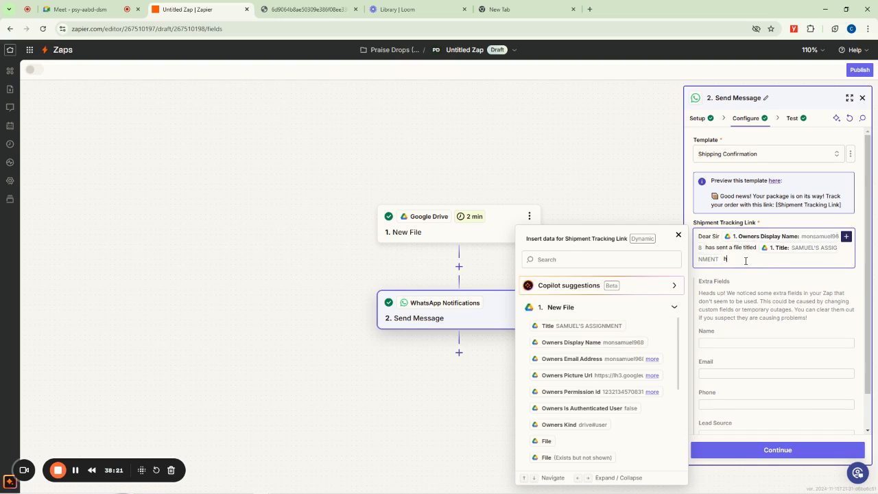
pyautogui.write('check ASAP')
# - Continue past the Send Message configuration, publish the Zap, and close the confirmation messages and step details
pyautogui.click(779, 452)
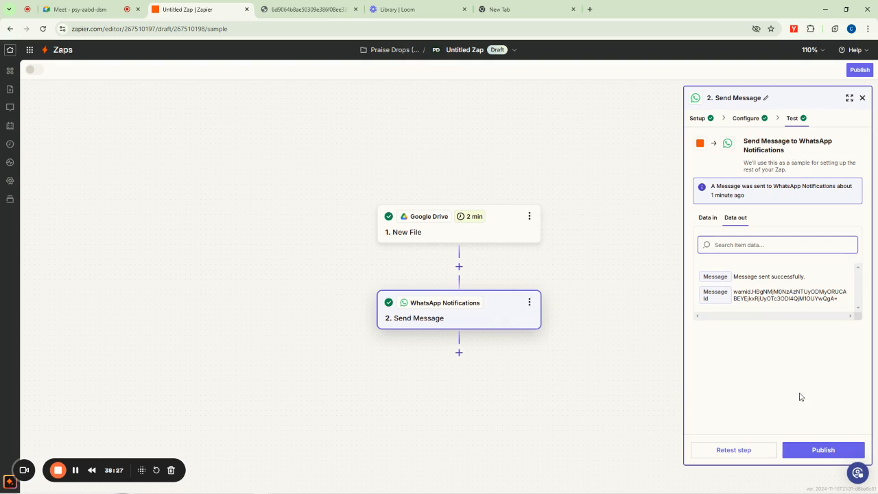
pyautogui.click(811, 451)
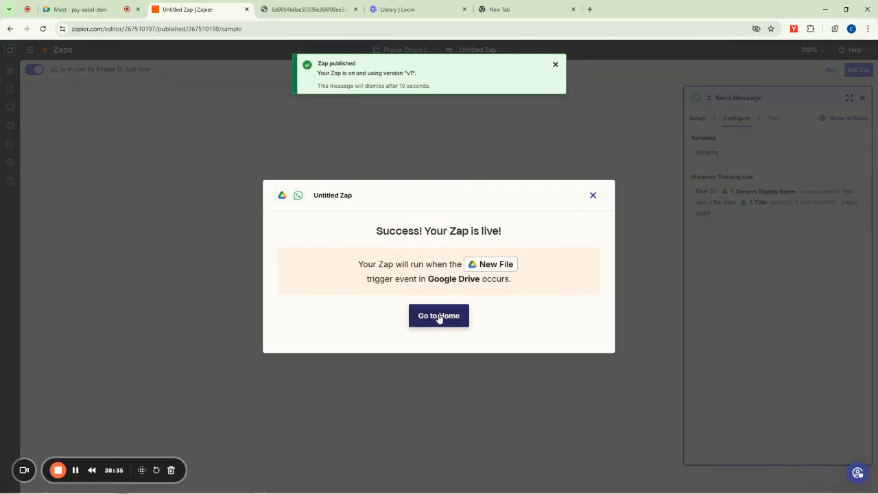
pyautogui.click(592, 197)
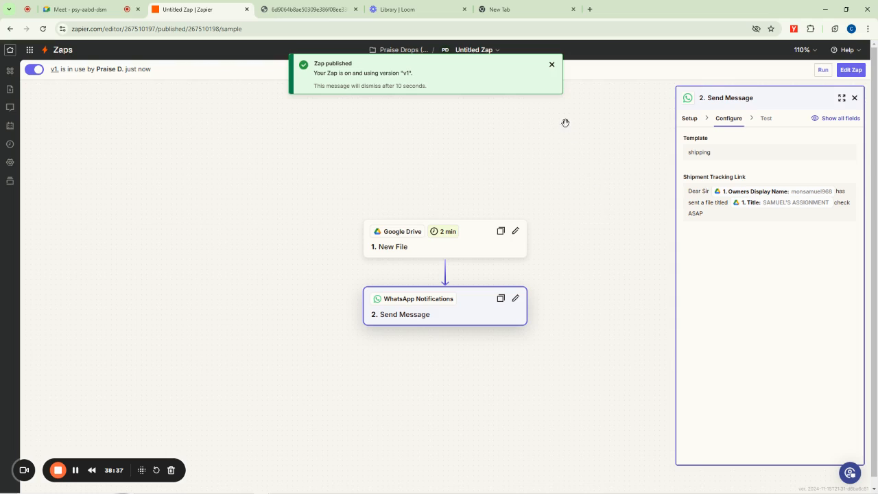
pyautogui.click(554, 64)
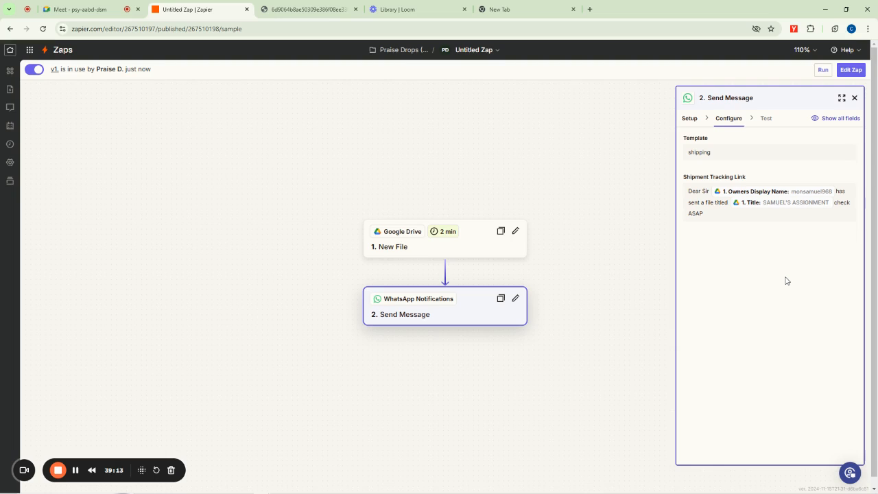
pyautogui.click(856, 99)
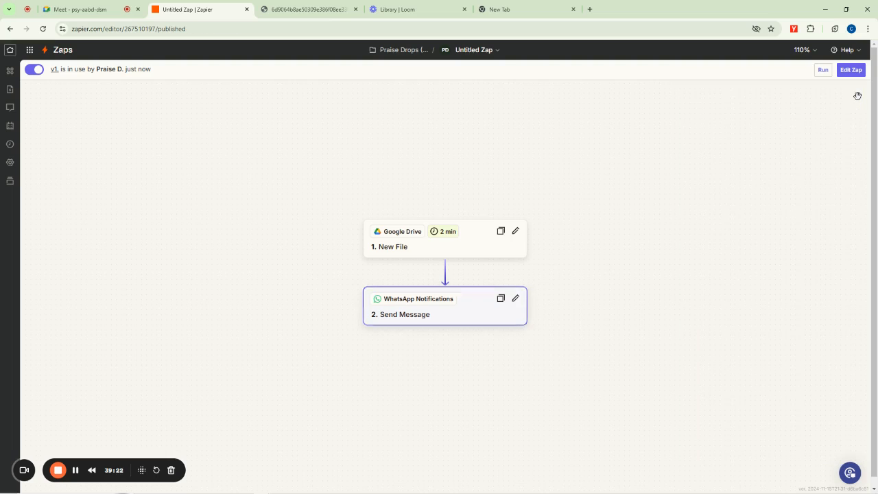
# - Rename the published Zap as "Otanwa 1"
pyautogui.click(473, 50)
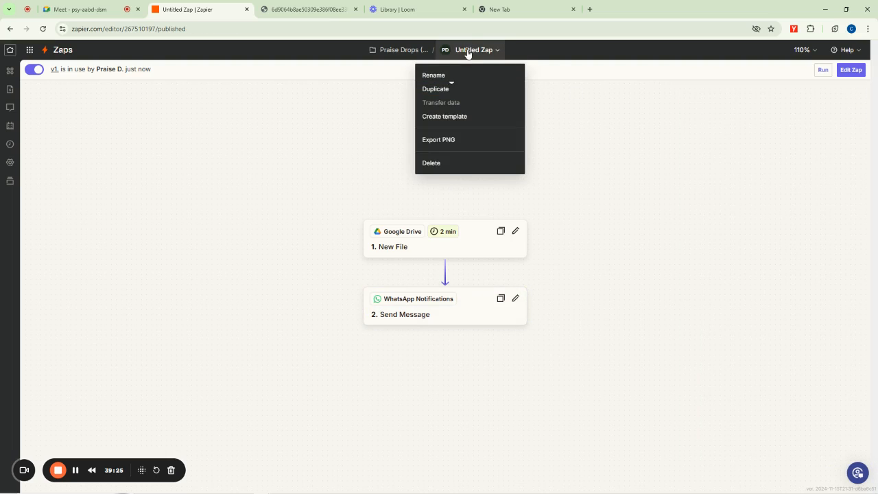
pyautogui.click(468, 52)
pyautogui.click(469, 52)
pyautogui.click(453, 75)
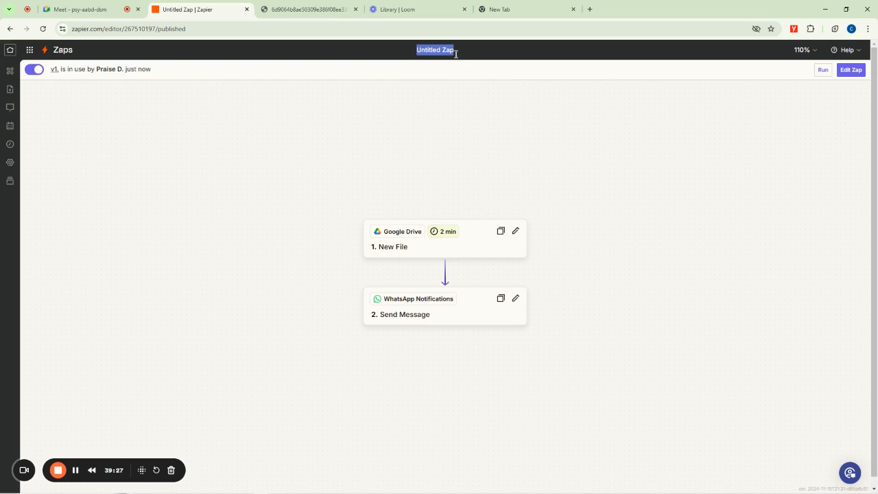
pyautogui.write('Otanwa 1')
pyautogui.press('Return')
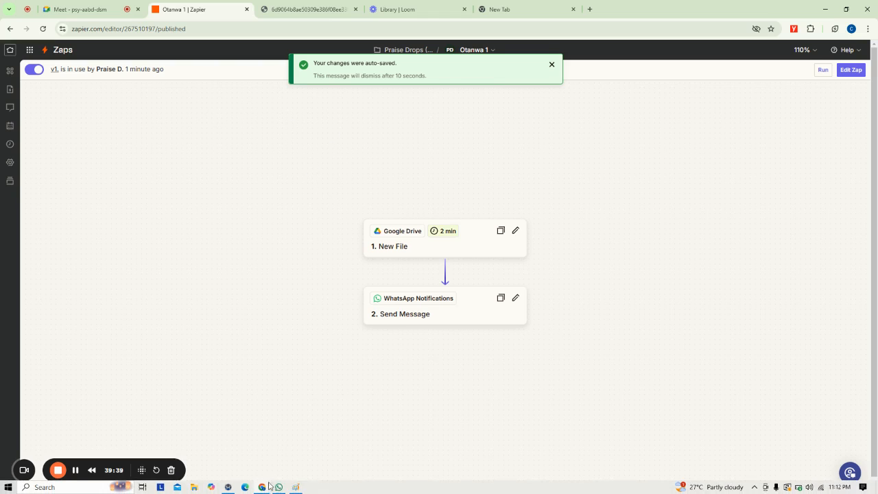
# - Switch to WhatsApp, review the latest shipping confirmation in the Zapier chat, and return to the Zap
pyautogui.click(278, 491)
pyautogui.click(249, 122)
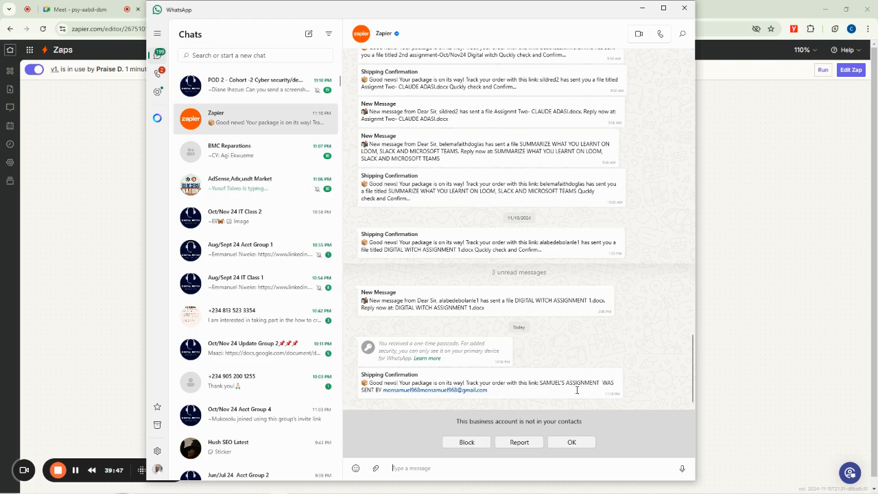
pyautogui.moveTo(541, 384); pyautogui.dragTo(615, 382)
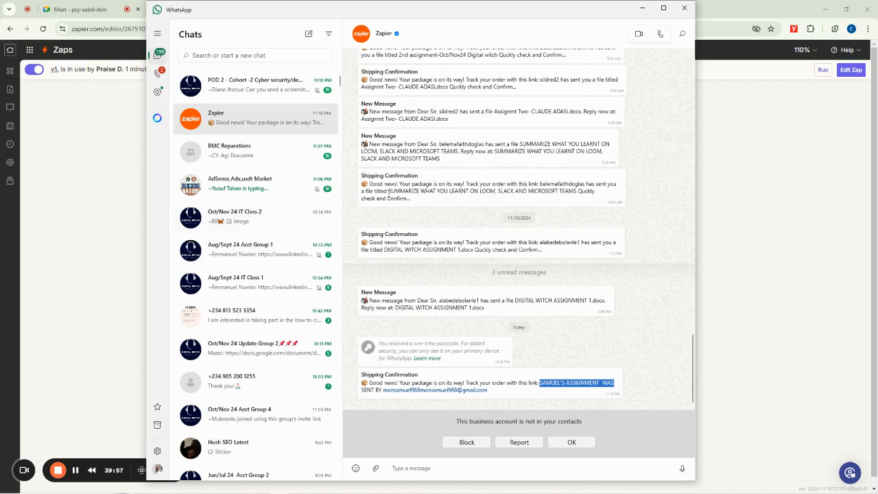
pyautogui.click(131, 284)
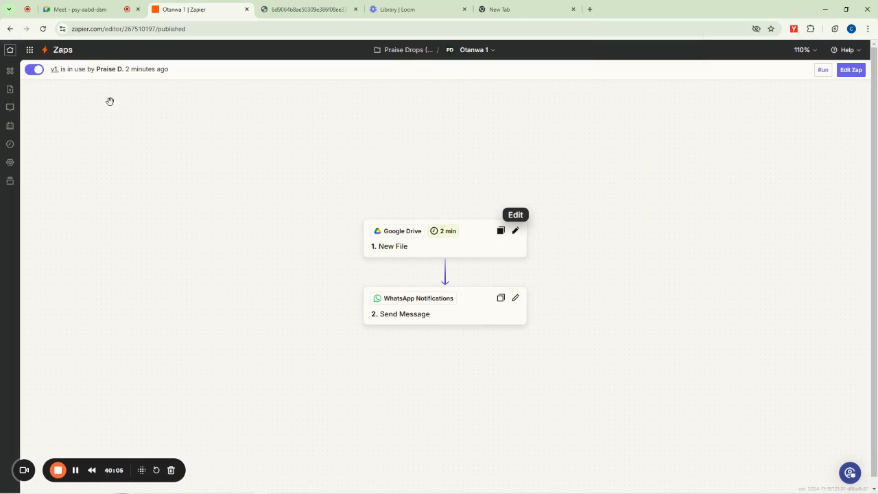
# - Run the published Zap manually, check the Zapier chat in WhatsApp for a message, and return to the Zap
pyautogui.click(822, 71)
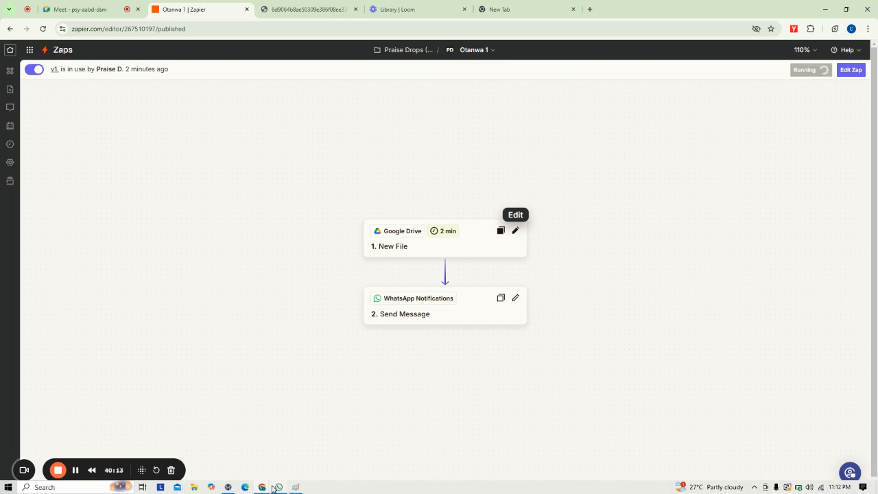
pyautogui.moveTo(279, 487)
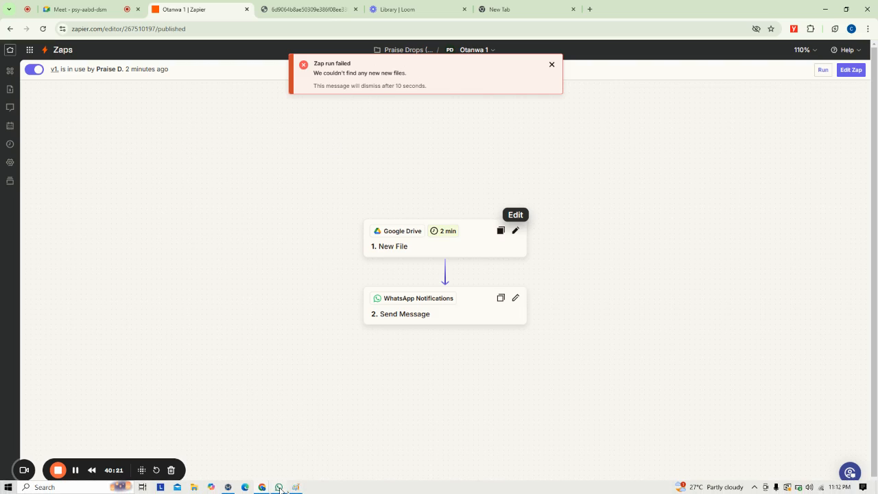
pyautogui.click(279, 488)
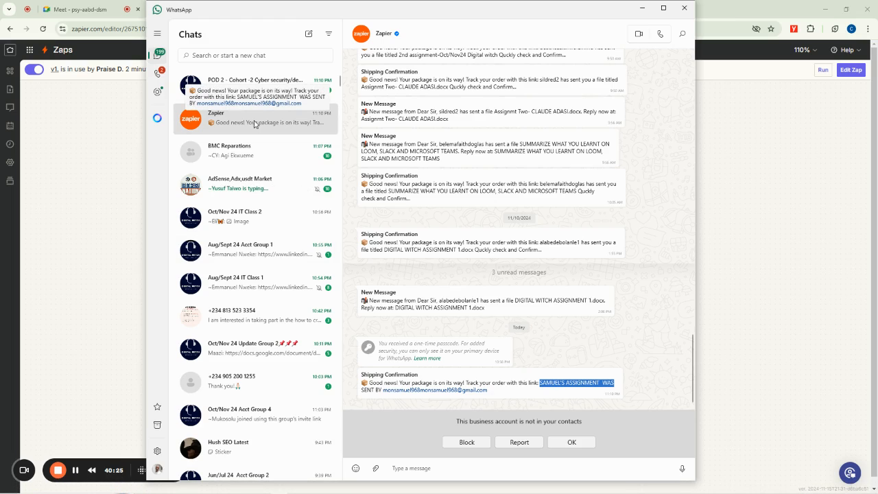
pyautogui.click(92, 161)
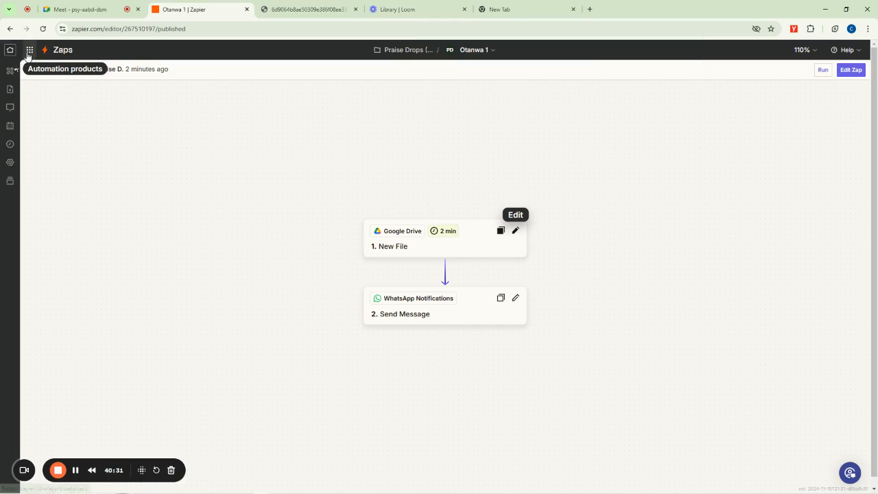
# - Return to the Zaps list and create a new Zap with Google Drive as its trigger app
pyautogui.click(62, 51)
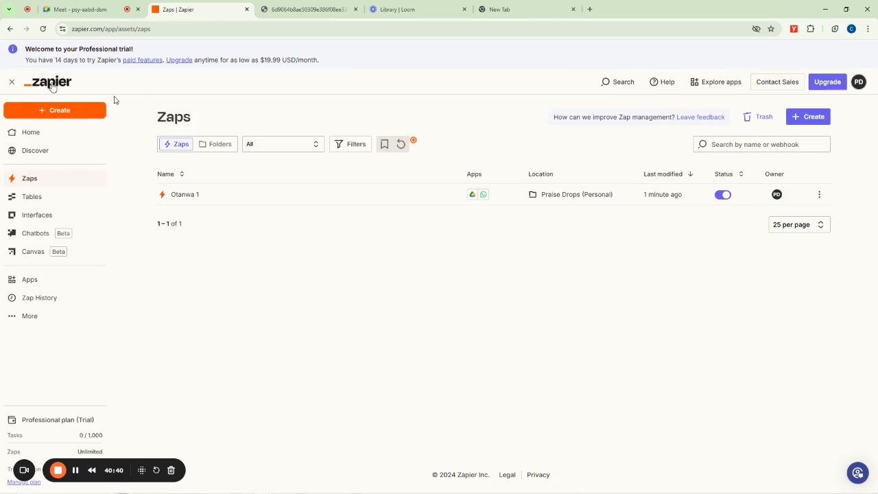
pyautogui.click(60, 112)
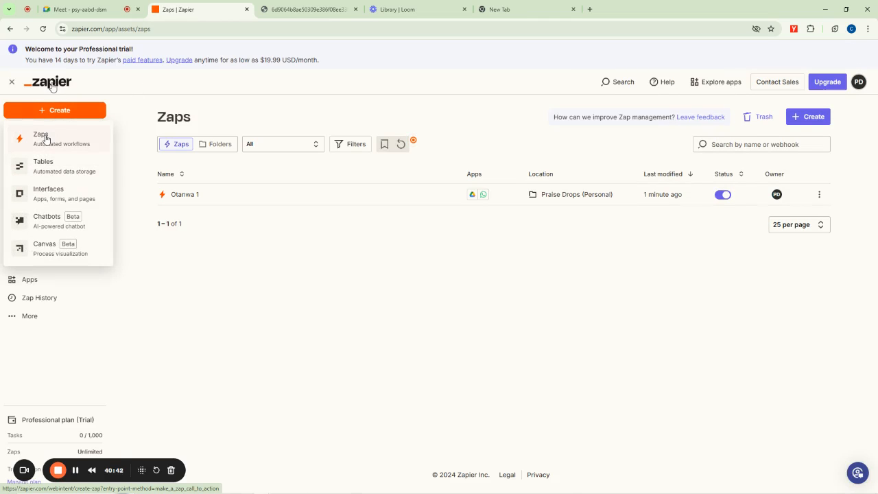
pyautogui.click(45, 139)
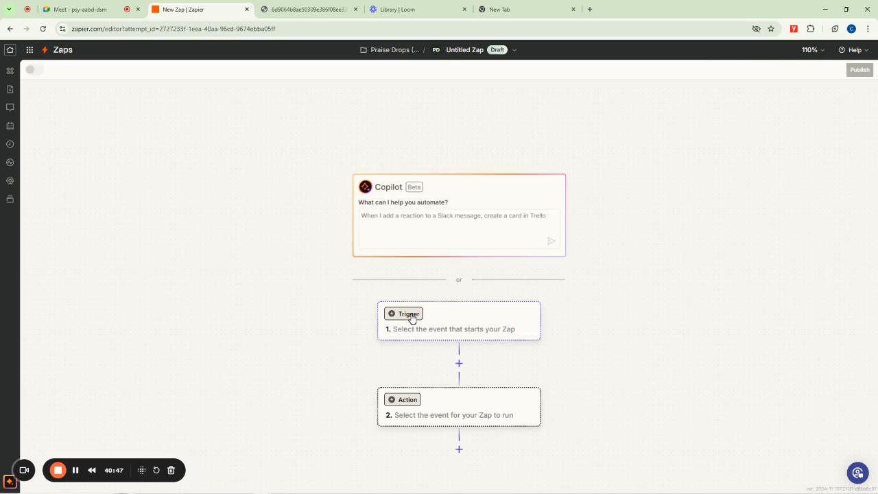
pyautogui.click(412, 317)
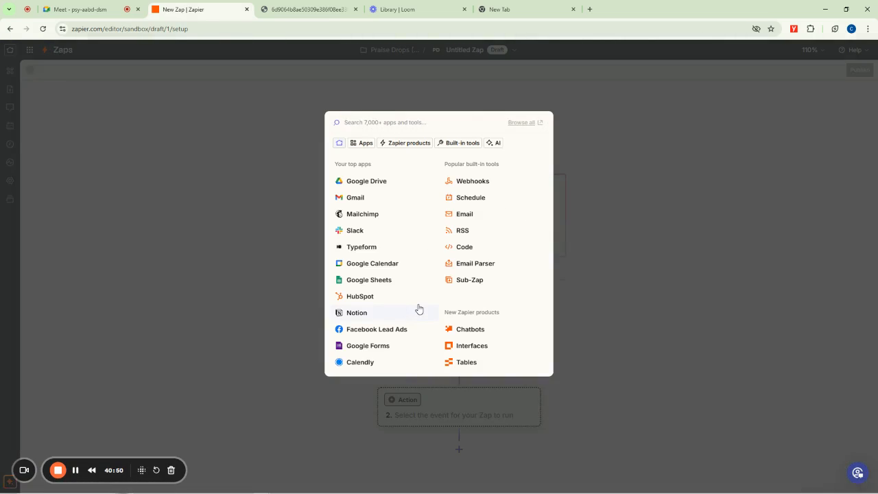
pyautogui.click(378, 183)
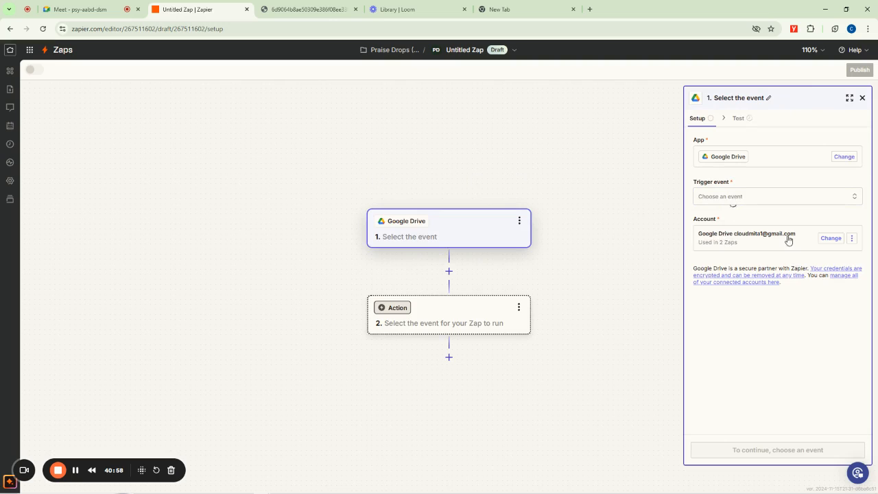
# - Set the Google Drive trigger event to New Folder and continue to its configuration
pyautogui.click(723, 199)
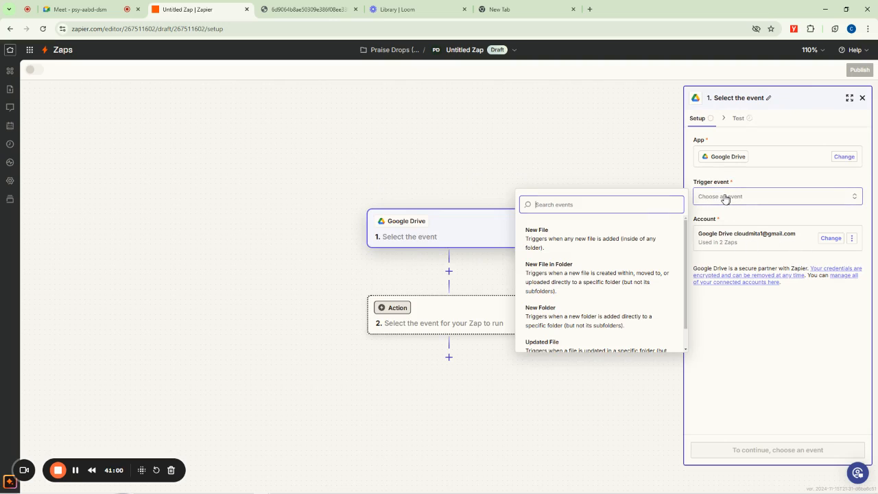
pyautogui.click(551, 319)
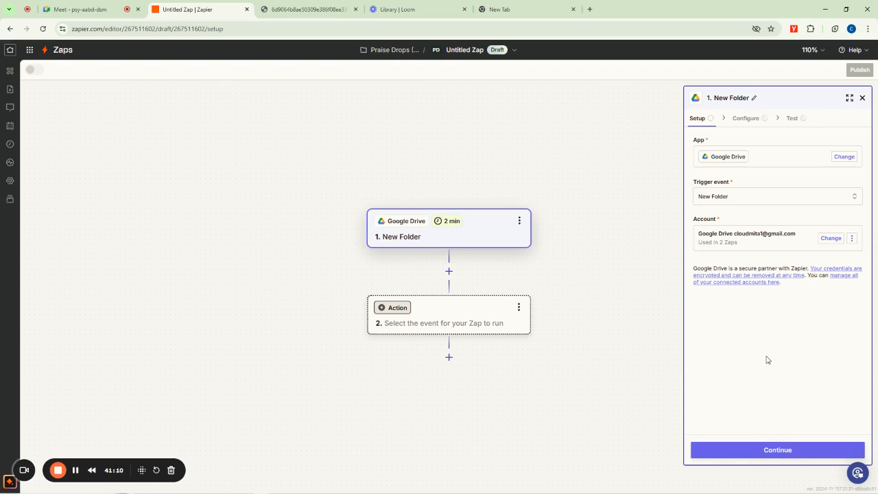
pyautogui.click(776, 451)
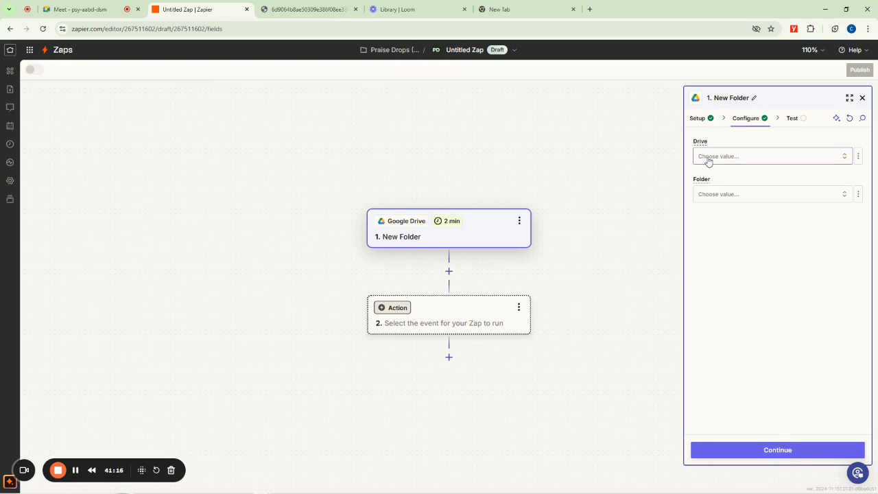
# - Glance at the Google Meet call, then configure the New Folder trigger with My Google Drive and the Oct/Nov 2028 folder
pyautogui.click(120, 4)
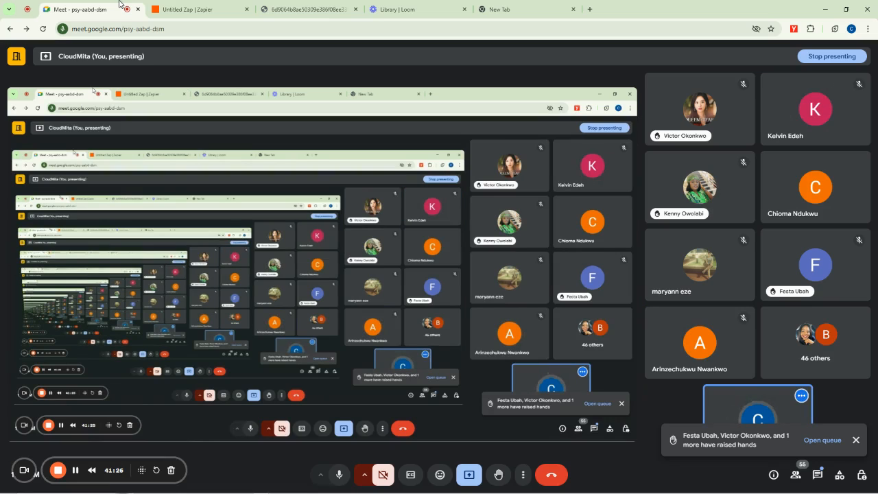
pyautogui.click(196, 9)
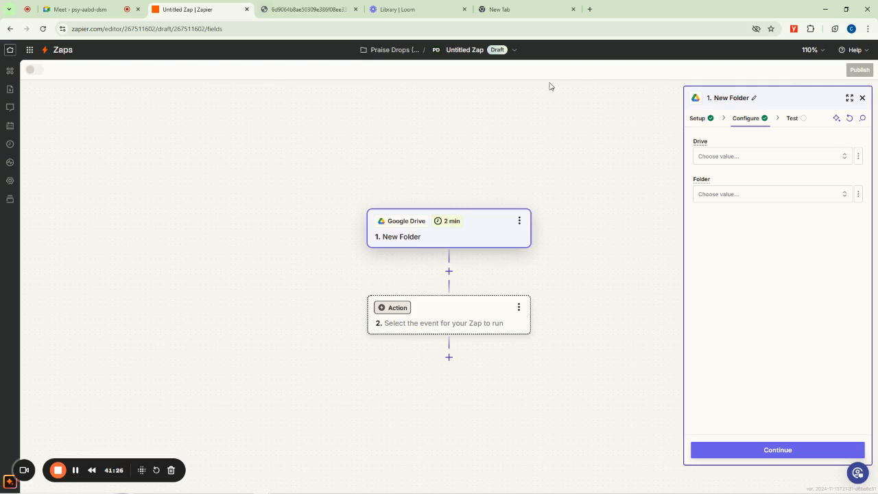
pyautogui.click(710, 157)
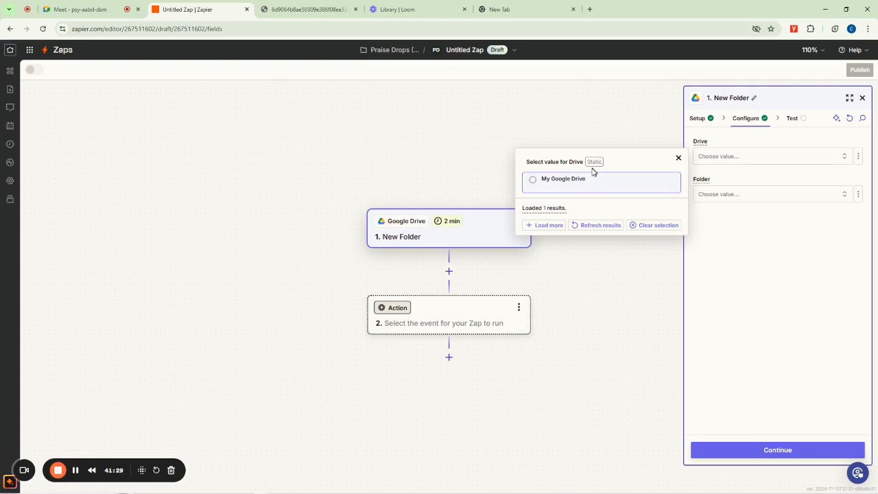
pyautogui.click(532, 183)
pyautogui.click(721, 198)
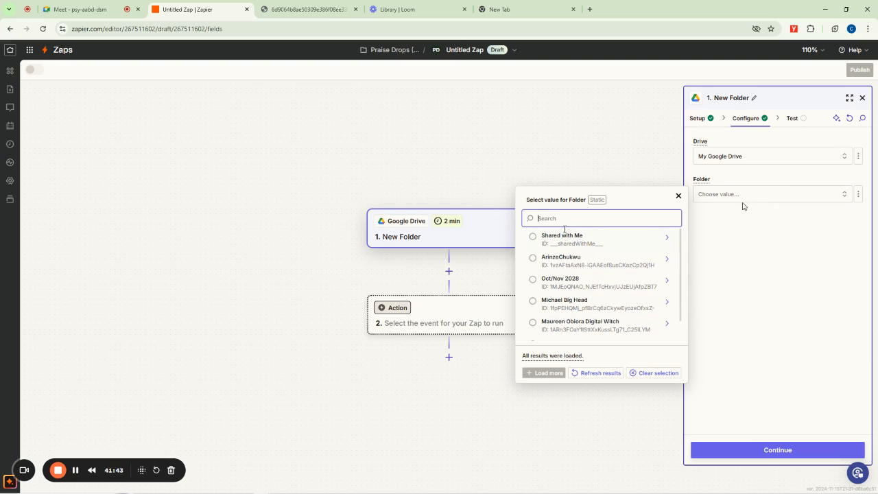
pyautogui.scroll(-1, 641, 301)
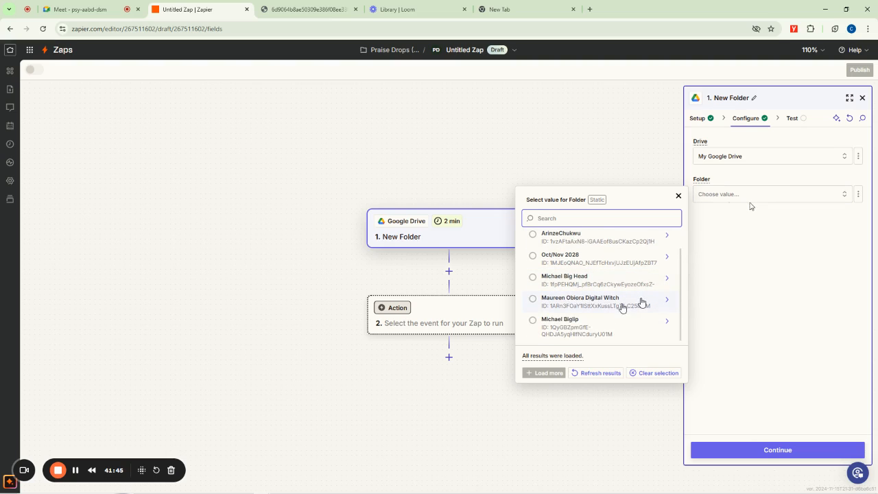
pyautogui.scroll(1, 587, 304)
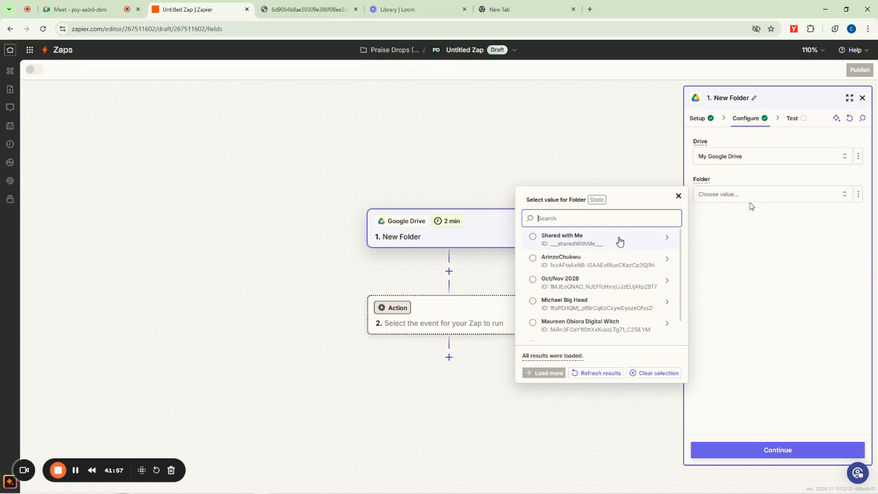
pyautogui.click(536, 284)
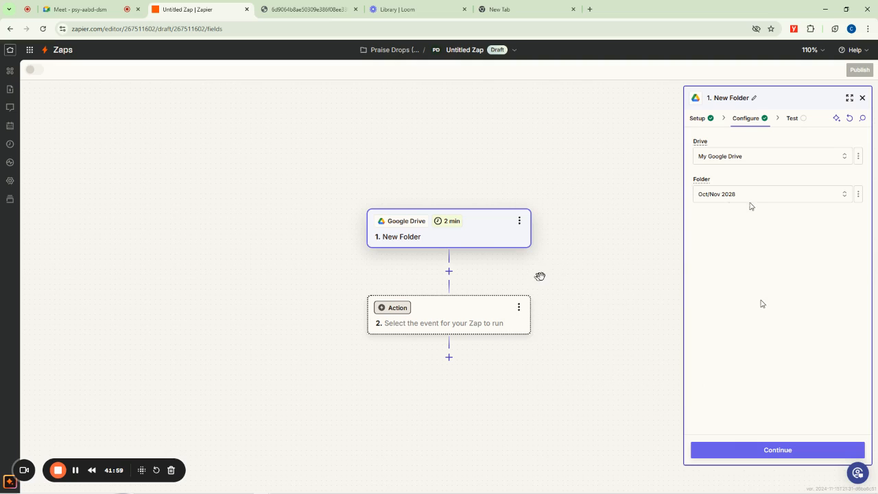
# - Test the New Folder trigger, skip the test to use example folder data, and continue to the action step
pyautogui.click(787, 450)
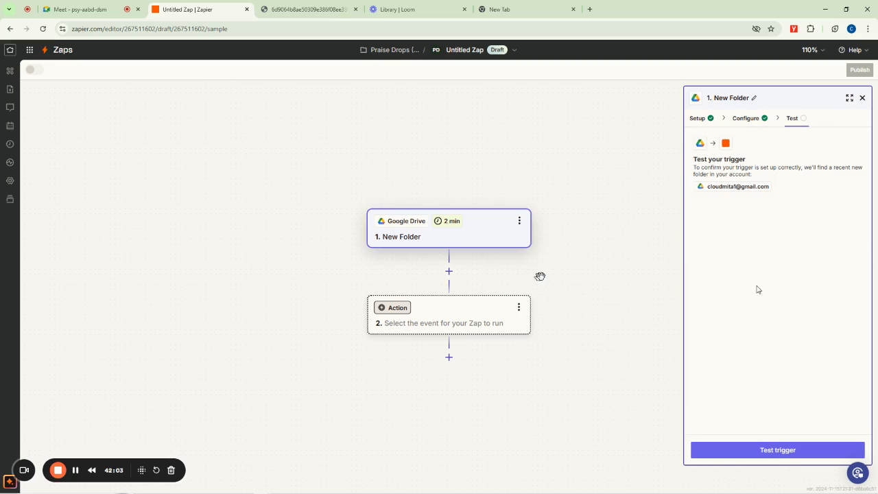
pyautogui.click(787, 451)
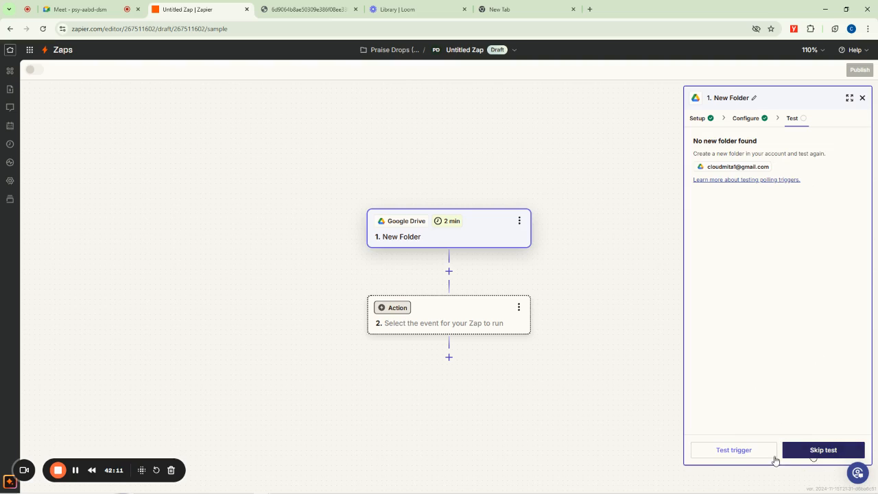
pyautogui.click(813, 455)
pyautogui.click(812, 455)
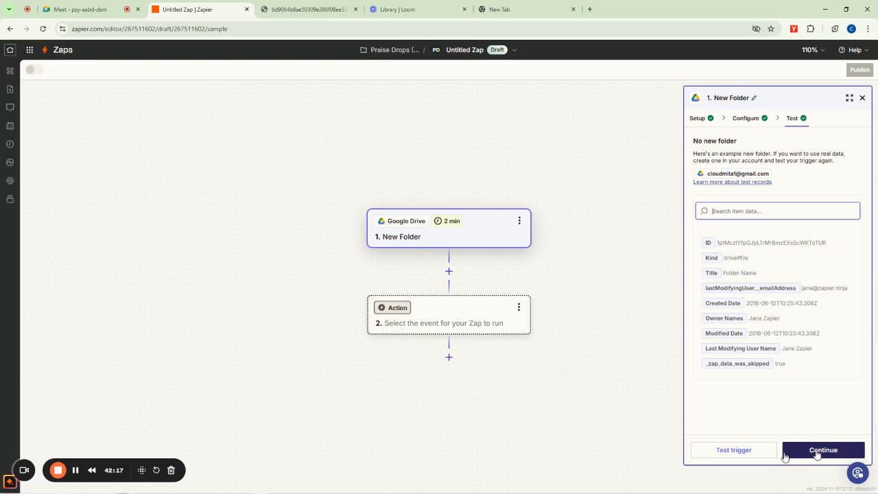
pyautogui.click(817, 454)
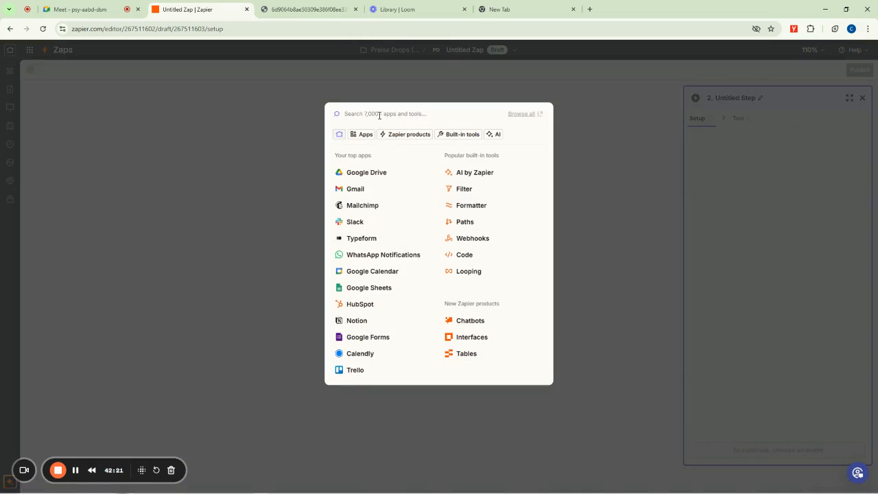
# - Set the action to WhatsApp Notifications with the Send Message event and continue to its configuration
pyautogui.click(391, 253)
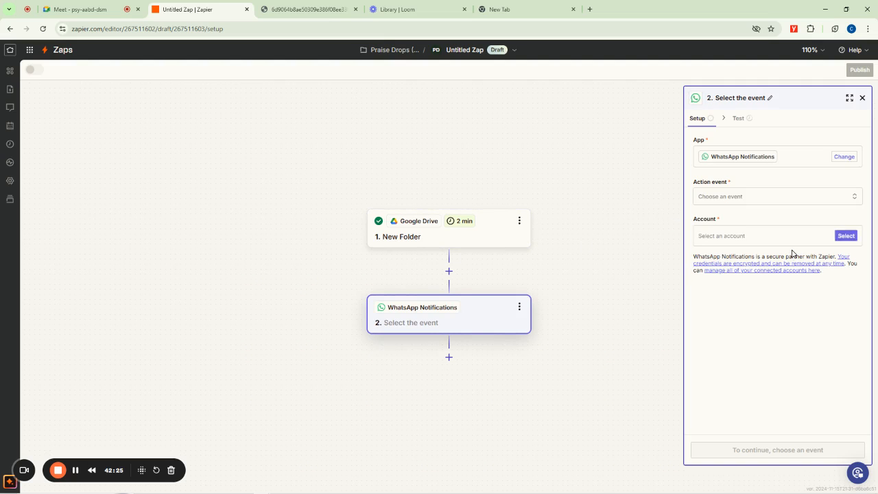
pyautogui.click(720, 198)
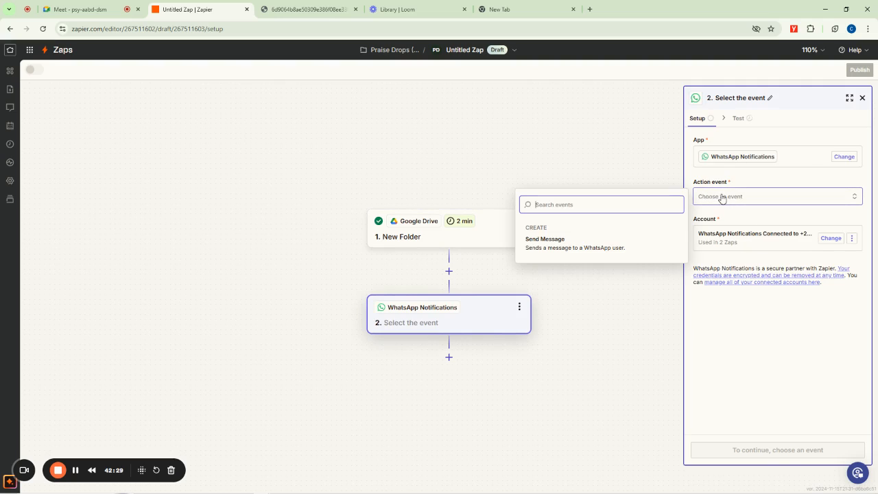
pyautogui.click(546, 244)
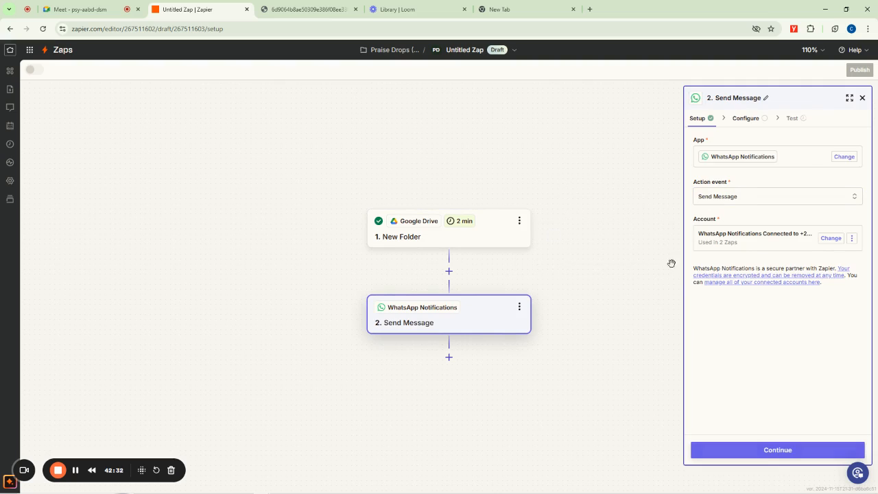
pyautogui.click(788, 453)
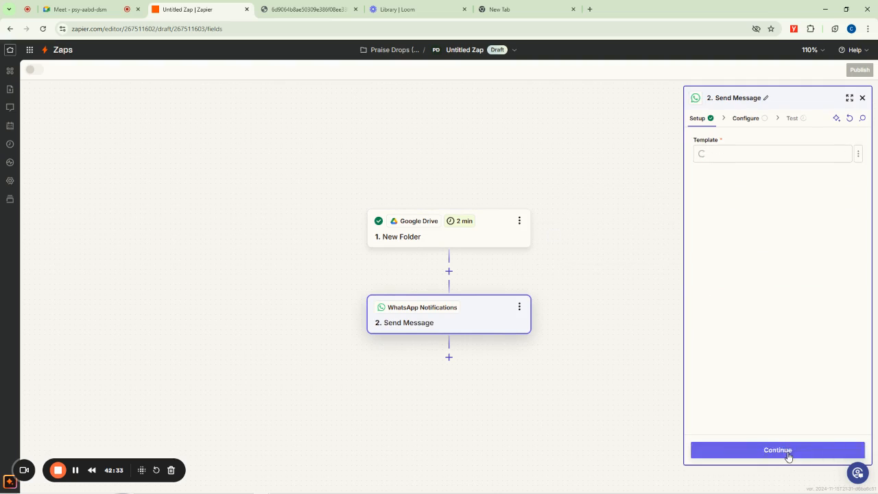
# - Choose the New Message template for the WhatsApp message
pyautogui.click(715, 161)
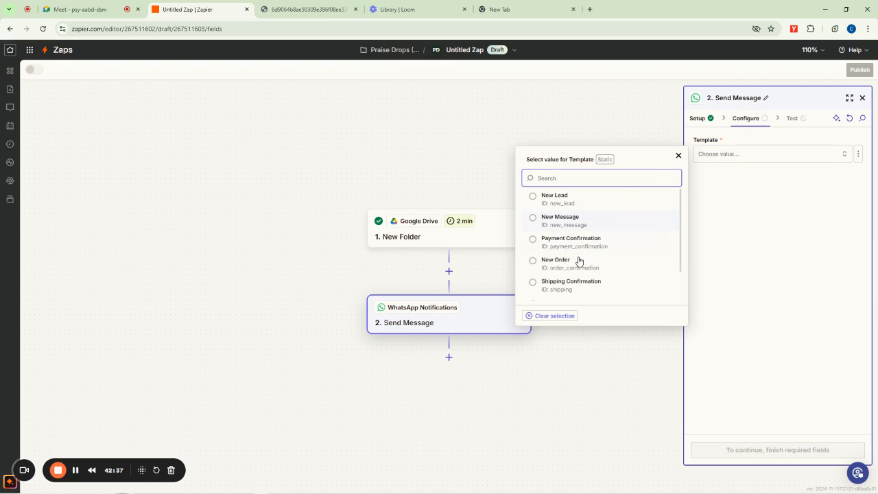
pyautogui.scroll(-2, 607, 257)
pyautogui.scroll(2, 574, 248)
pyautogui.click(561, 224)
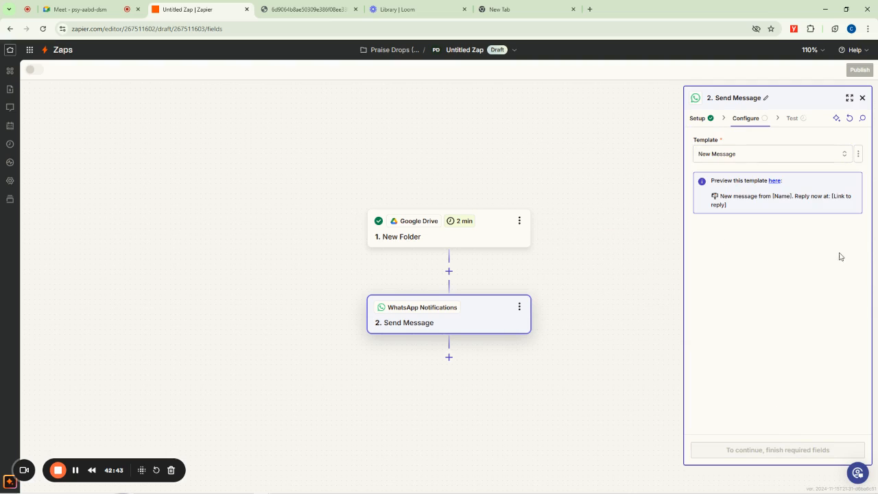
# - Fill Name with "New Folder has been created in your target folder on google drive" and Link to reply with "sambahitz.com/reply"
pyautogui.click(716, 236)
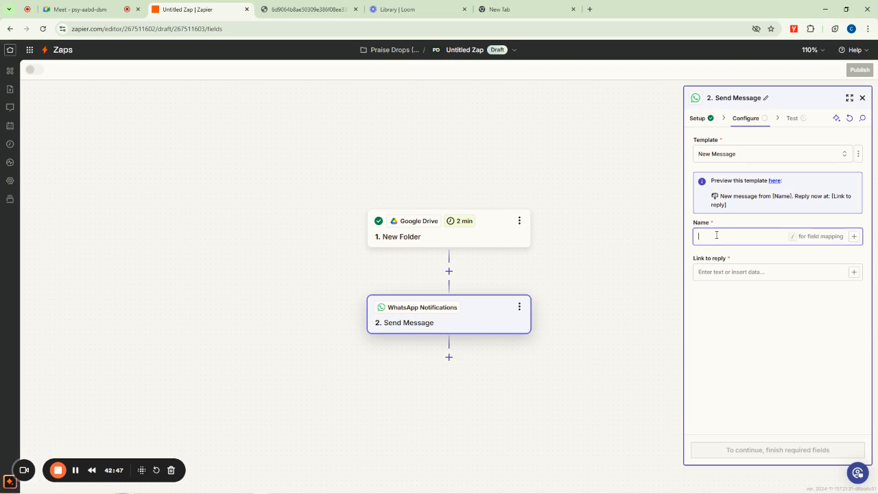
pyautogui.press('Tab')
pyautogui.click(713, 238)
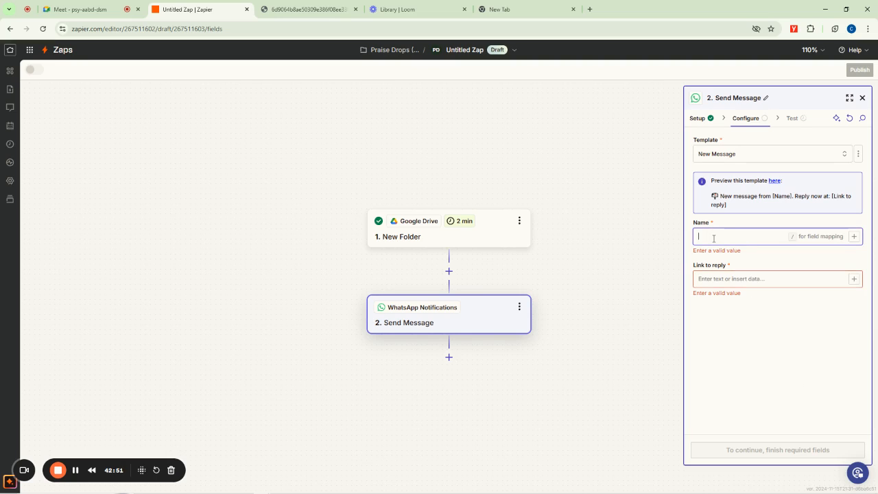
pyautogui.write('New Fol')
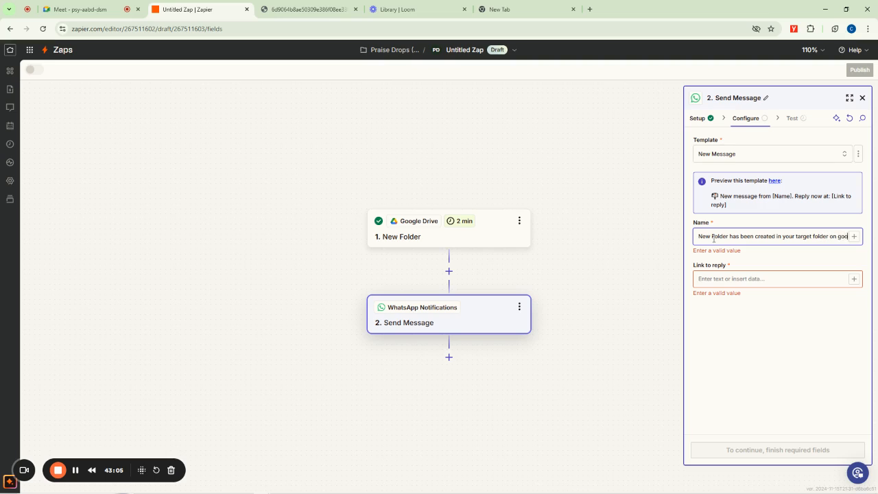
pyautogui.write('gle drive')
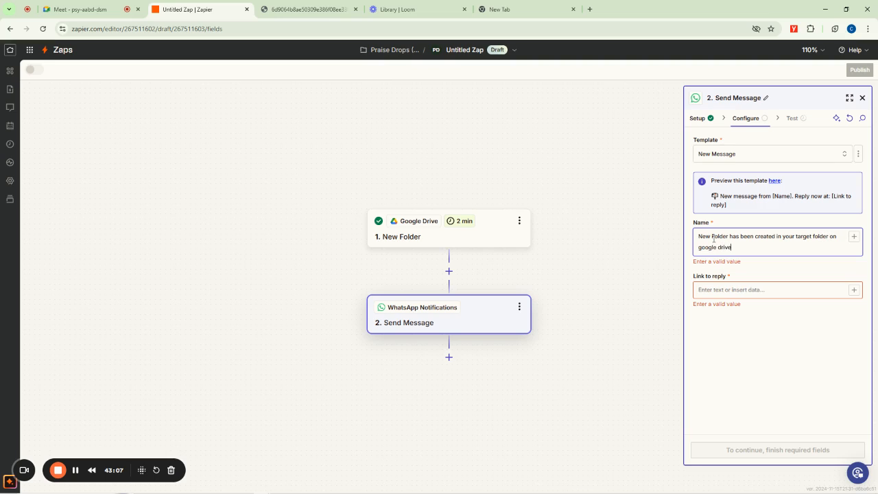
pyautogui.click(711, 291)
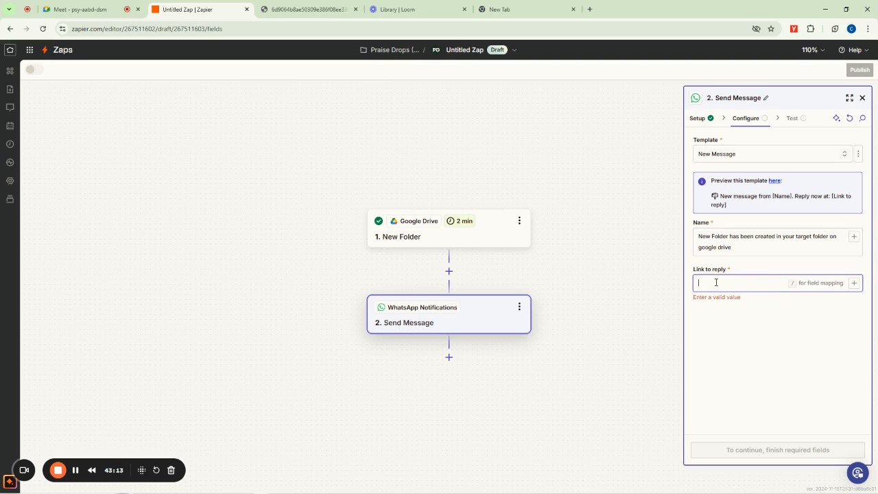
pyautogui.write('sambahitz.com/reply')
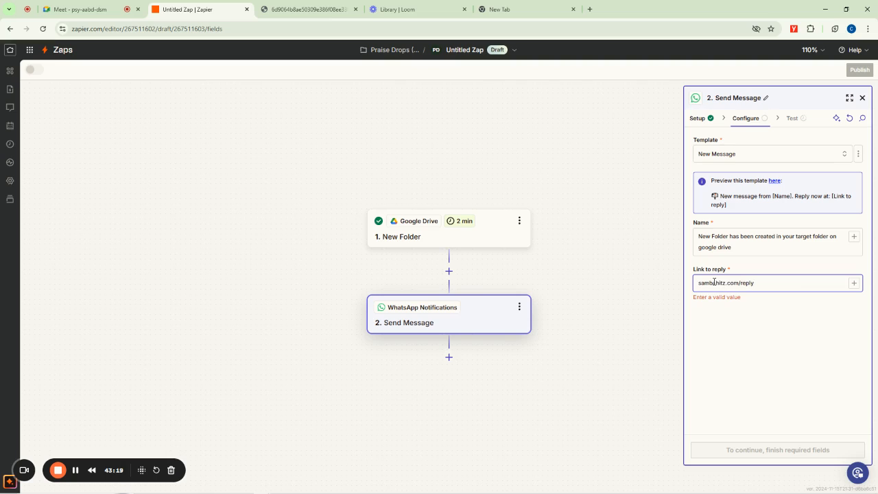
pyautogui.click(757, 339)
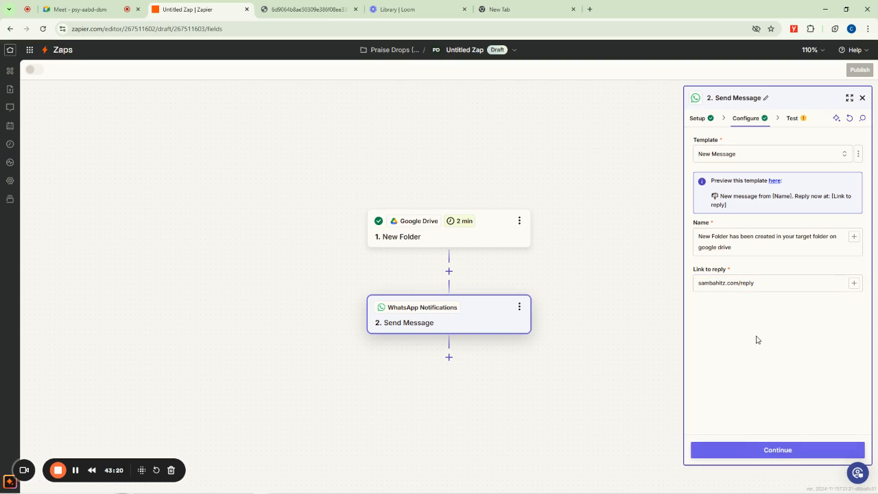
# - Test the Send Message step, dismissing the low-battery notice, and publish the Zap
pyautogui.click(785, 454)
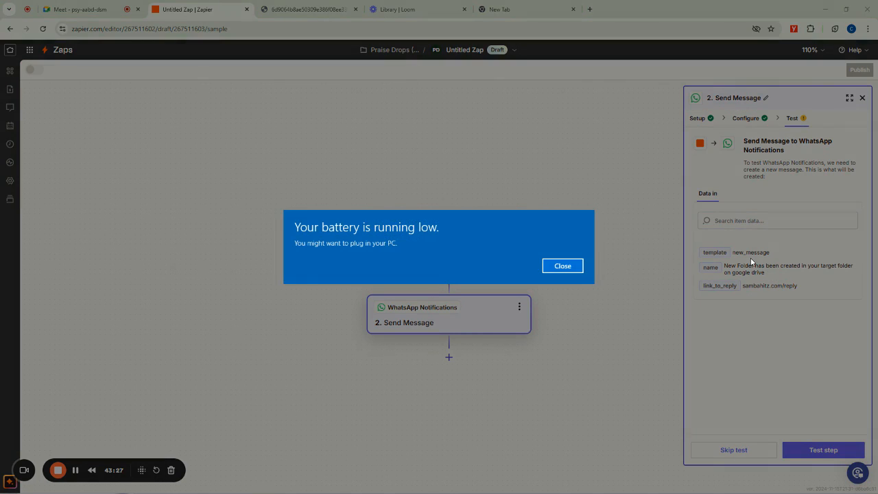
pyautogui.click(557, 266)
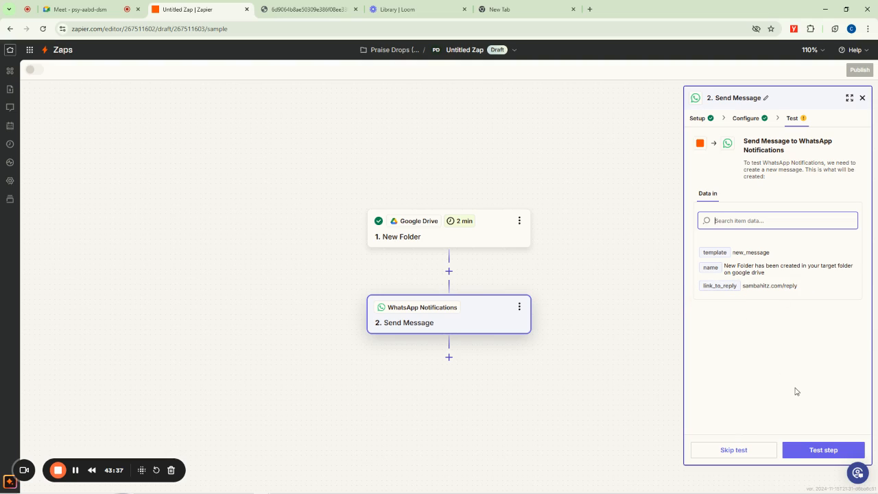
pyautogui.click(826, 453)
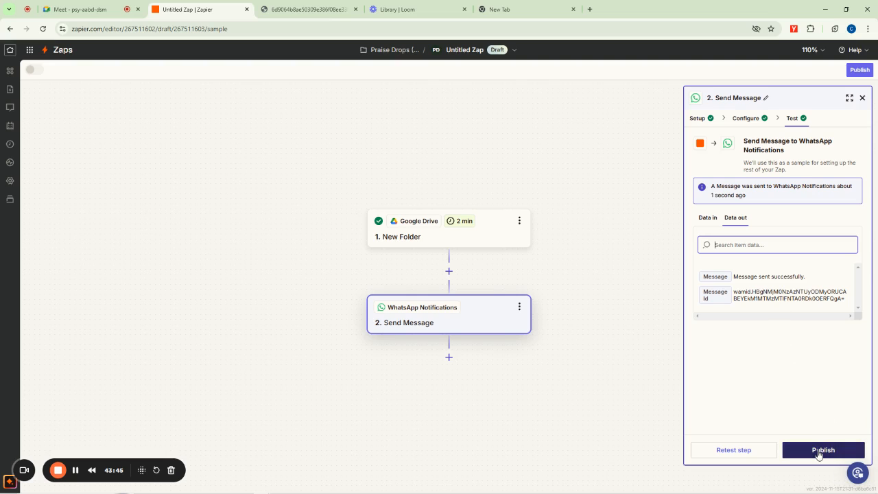
pyautogui.click(820, 450)
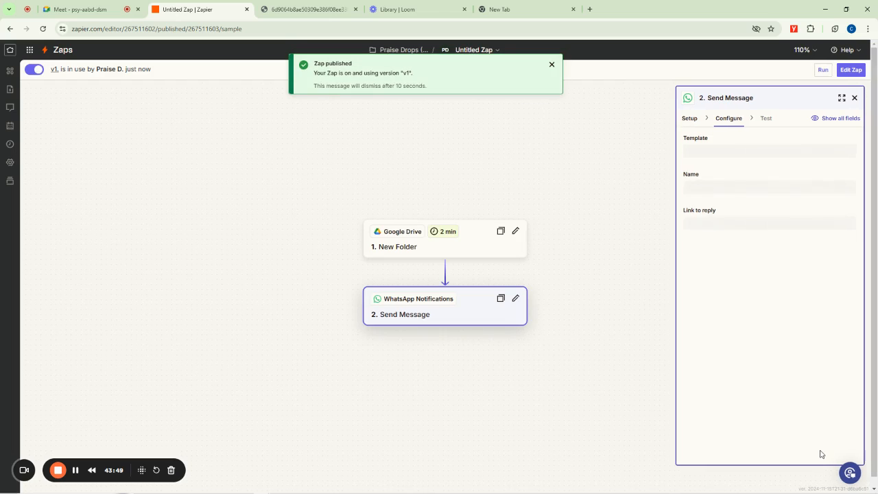
# - Dismiss the raised-hands notice in the Google Meet call, return to the published Zap, and close the message preview page
pyautogui.click(123, 6)
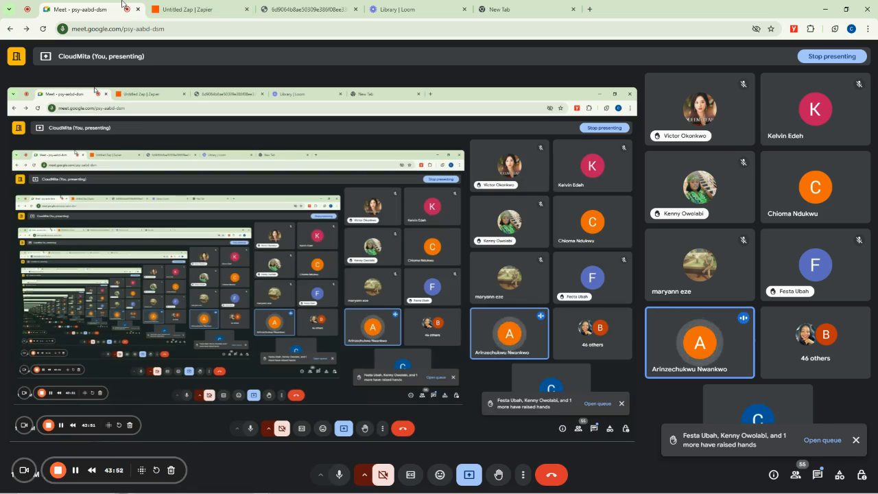
pyautogui.click(857, 440)
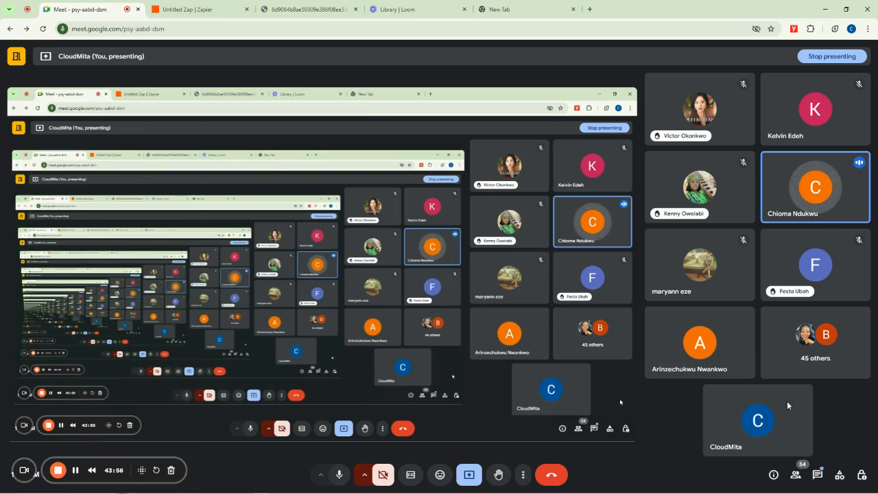
pyautogui.click(295, 8)
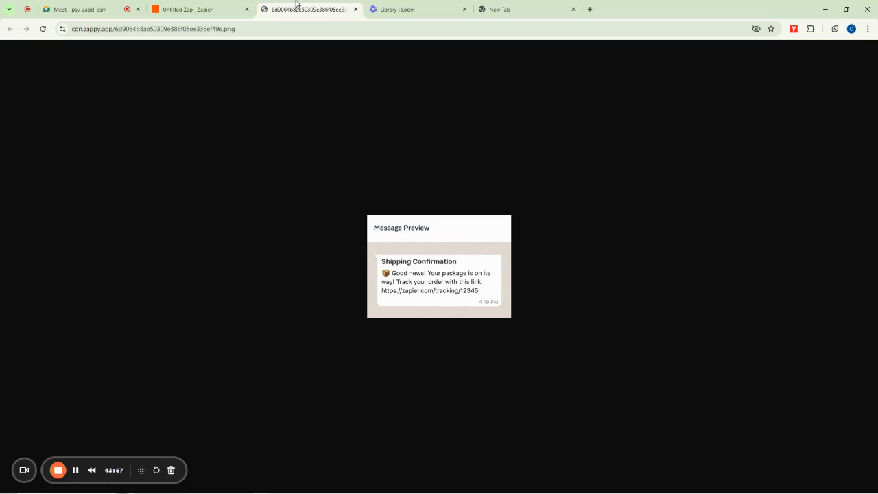
pyautogui.click(186, 8)
pyautogui.click(355, 9)
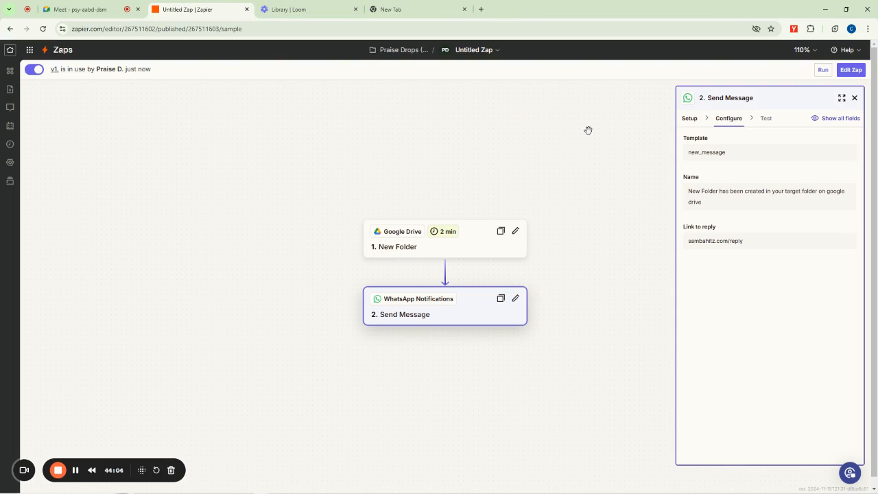
# - In the Google Meet call, disallow contributors from turning on their microphones in the host controls and mute your own microphone
pyautogui.moveTo(846, 489)
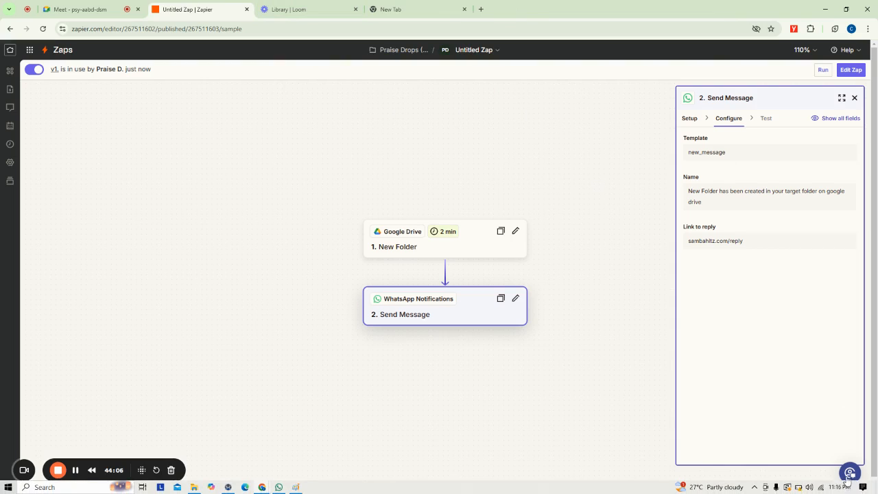
pyautogui.moveTo(799, 489)
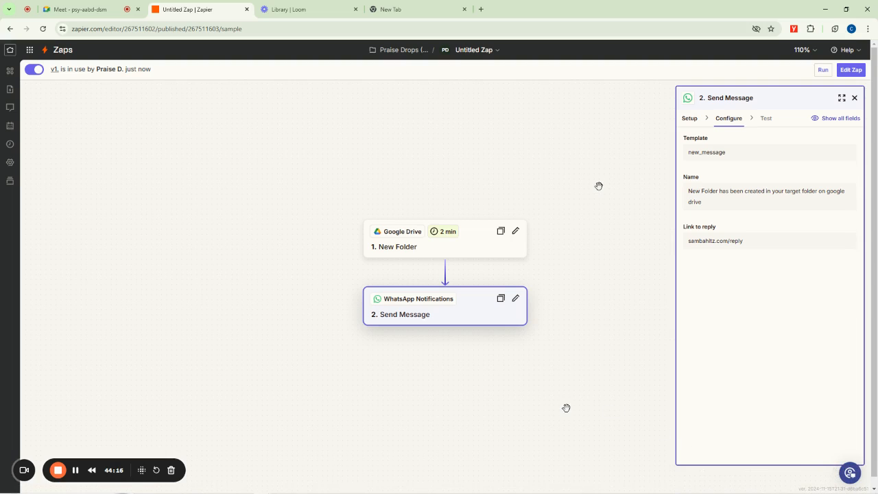
pyautogui.click(96, 10)
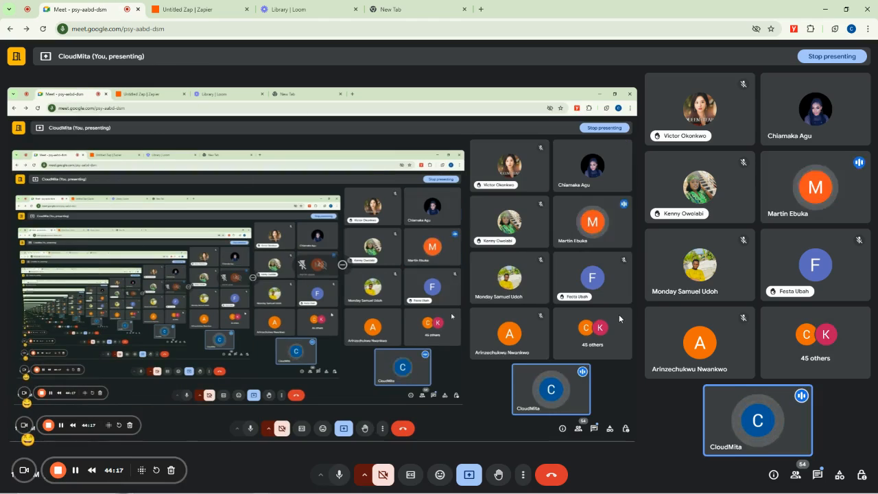
pyautogui.click(861, 476)
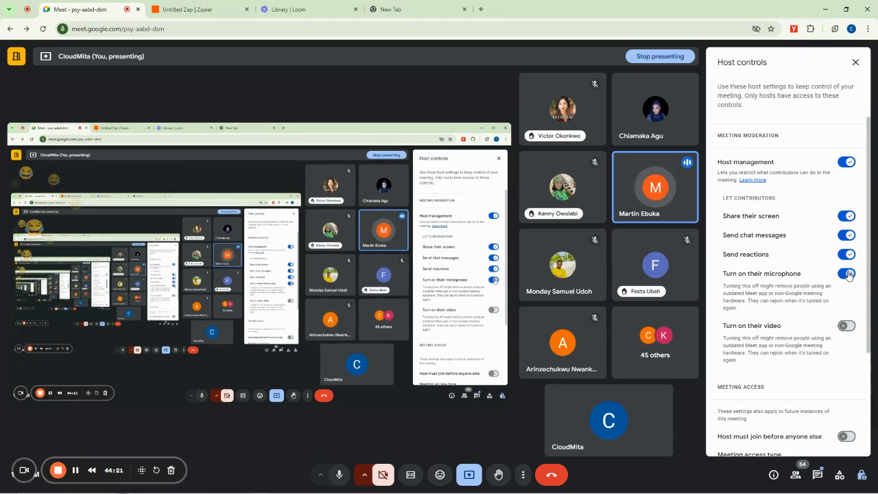
pyautogui.click(847, 274)
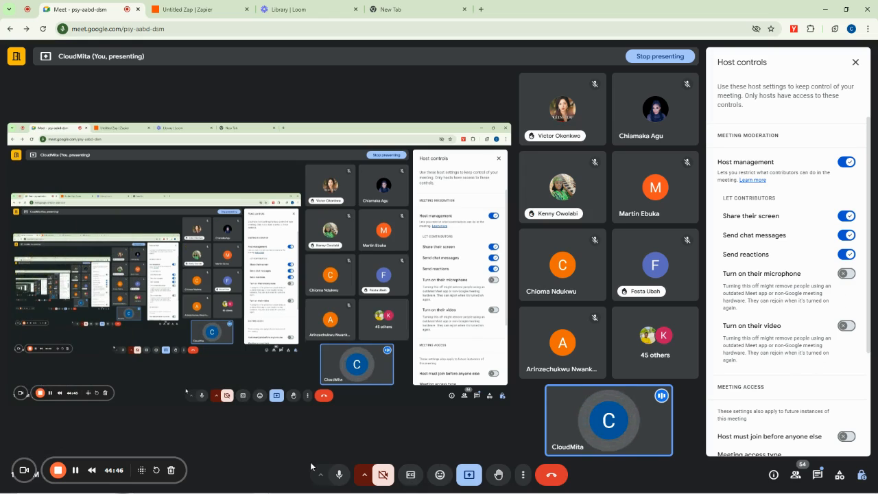
pyautogui.click(338, 474)
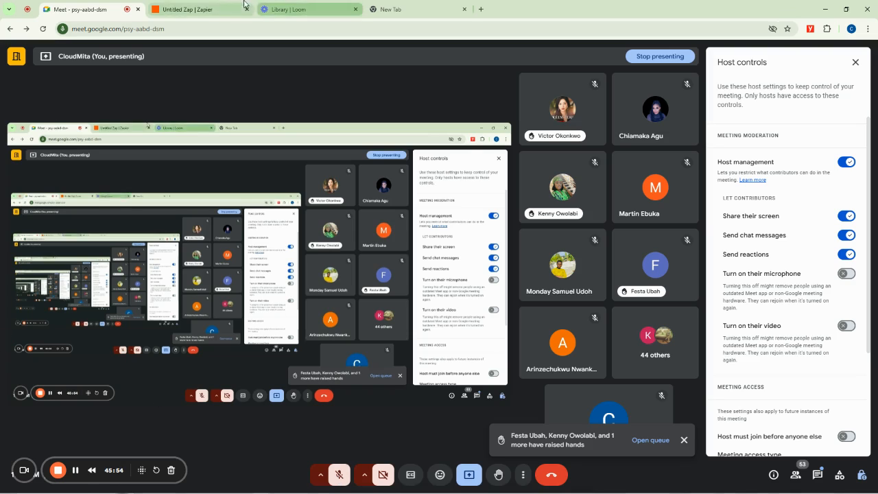
# - Unmute your own microphone and allow contributors to turn on their microphones
pyautogui.moveTo(661, 249)
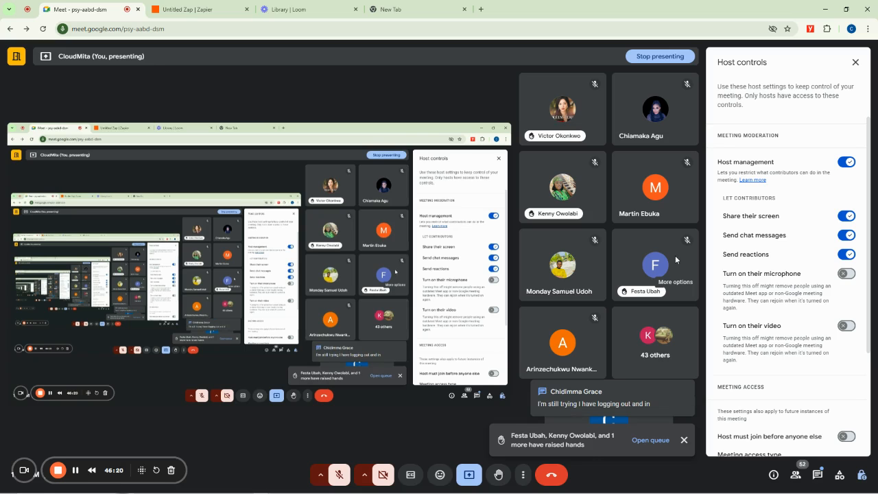
pyautogui.rightClick(67, 489)
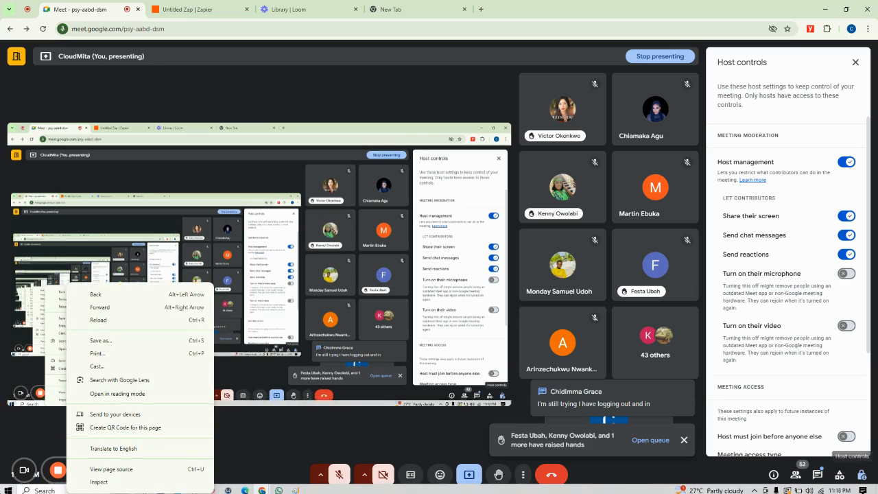
pyautogui.click(338, 473)
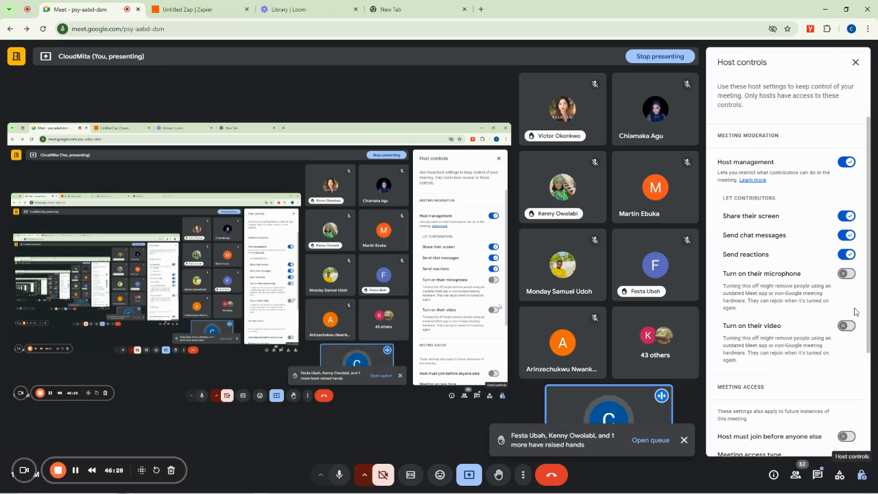
pyautogui.click(847, 273)
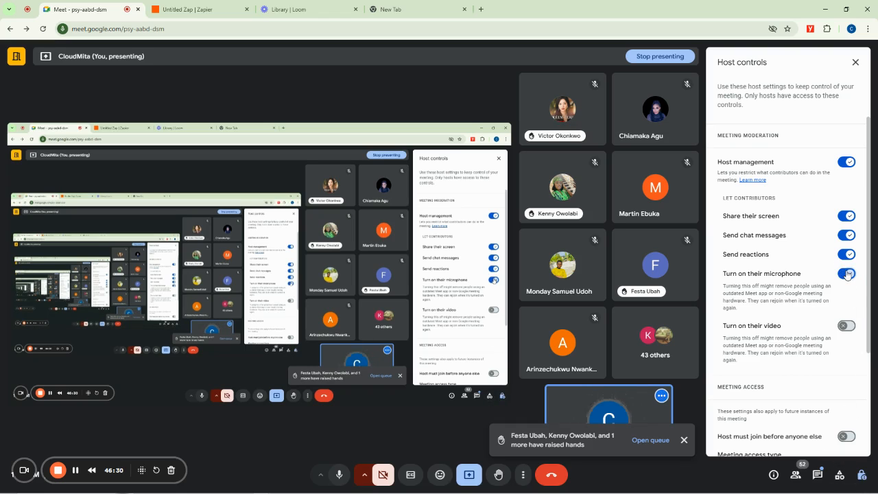
# - Dismiss the raised-hands notice, read the in-call messages, and close them
pyautogui.click(684, 439)
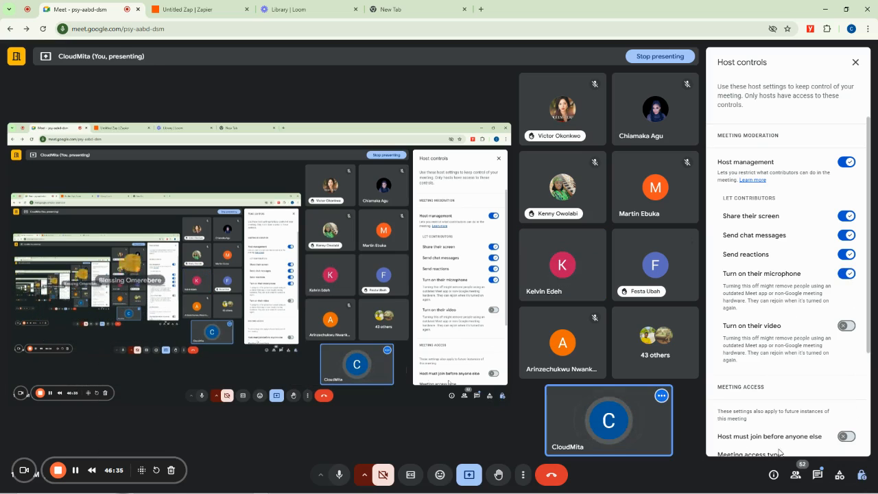
pyautogui.click(817, 474)
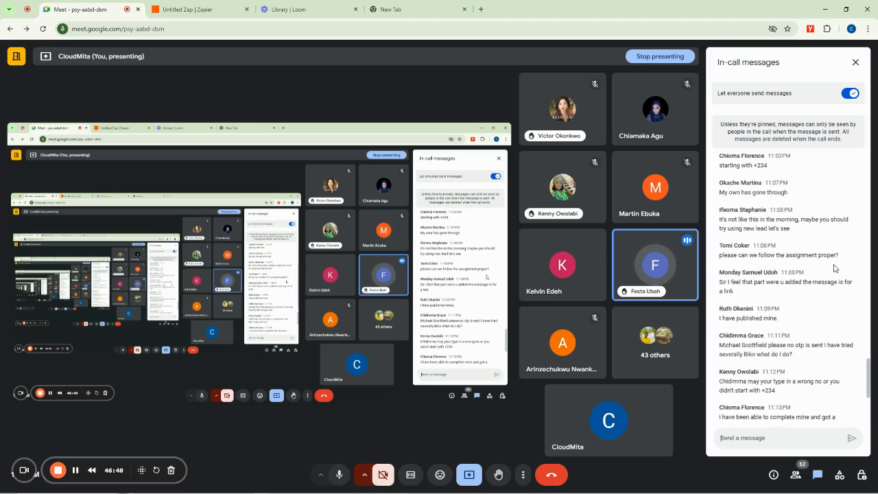
pyautogui.click(854, 62)
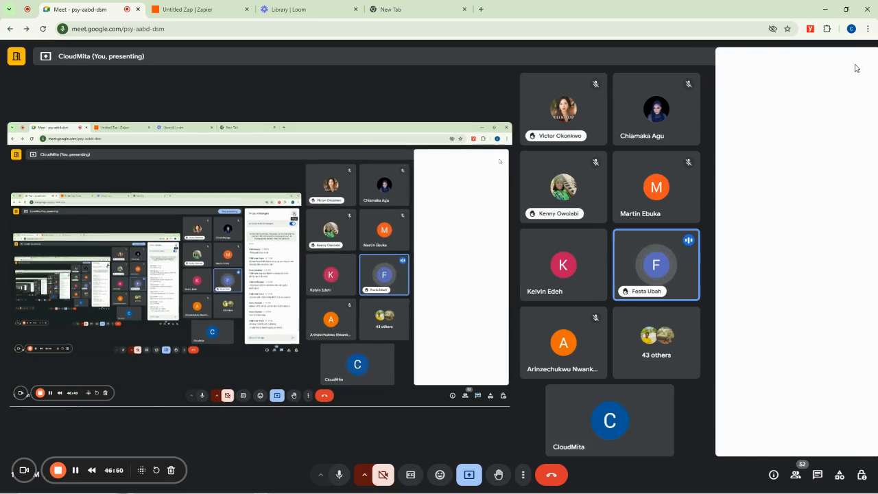